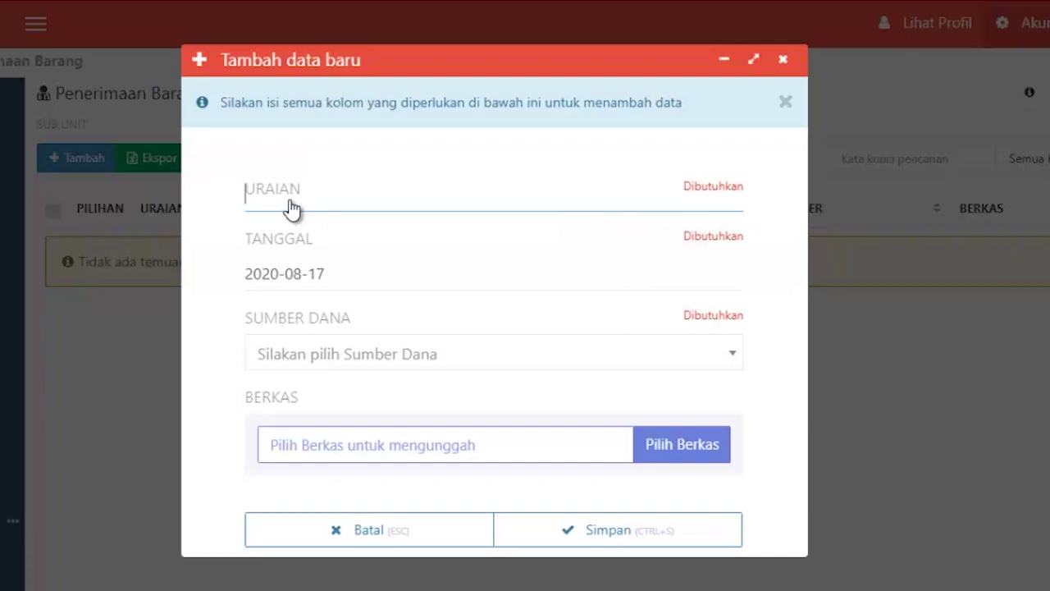
Fill in the new receipt with description Saldo Awal Alat Tulis Kantor, date 2019-12-31 and funding source 1. Pendapatan Asli Daerah (PAD)
{"action": "type", "text": "sal"}
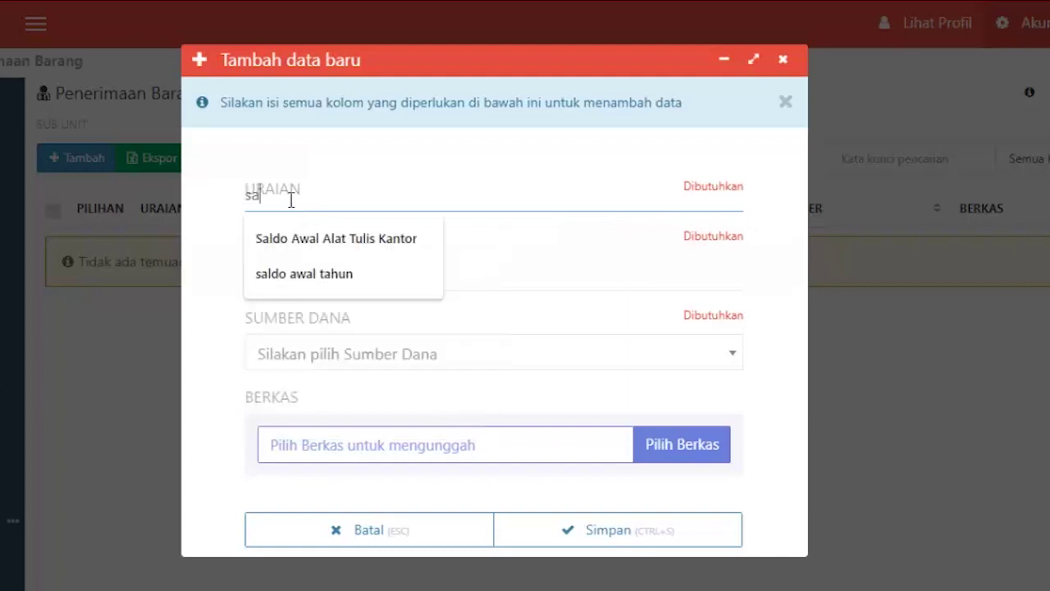
{"action": "left_click", "coordinate": [292, 238]}
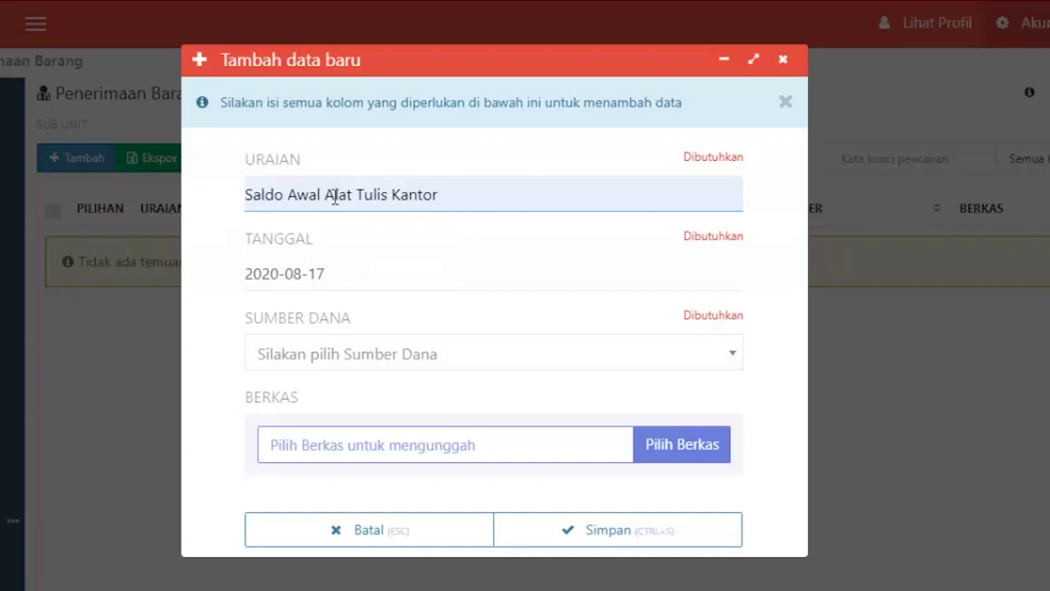
{"action": "left_click", "coordinate": [343, 275]}
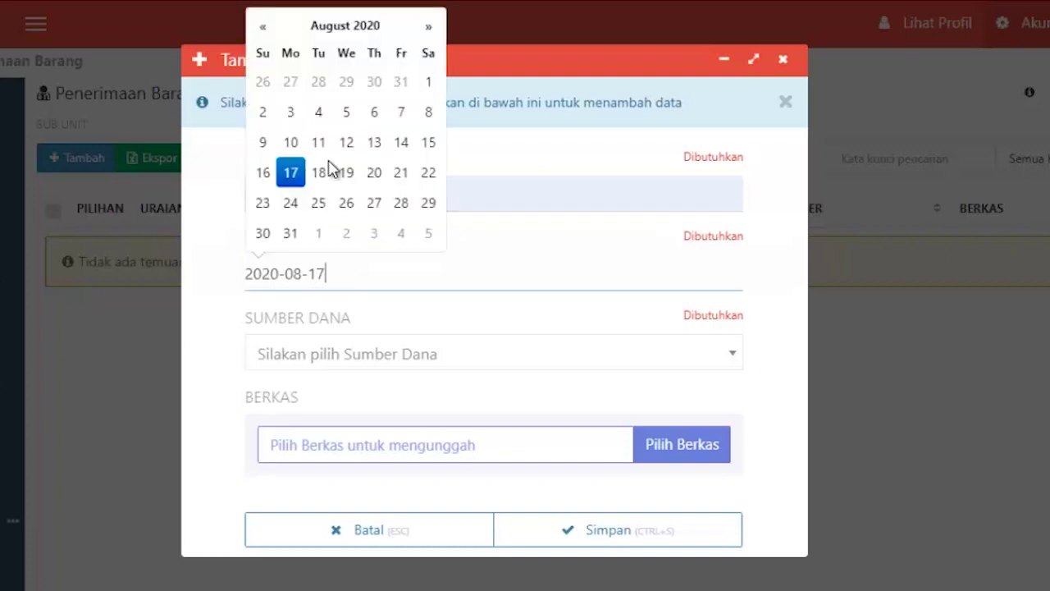
{"action": "left_click", "coordinate": [322, 31]}
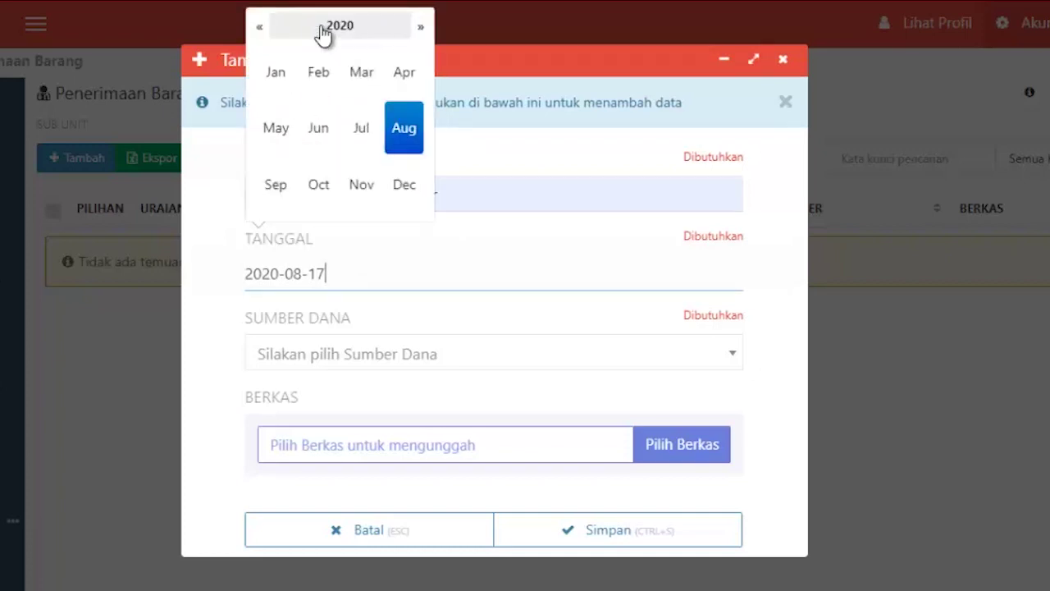
{"action": "left_click", "coordinate": [263, 30]}
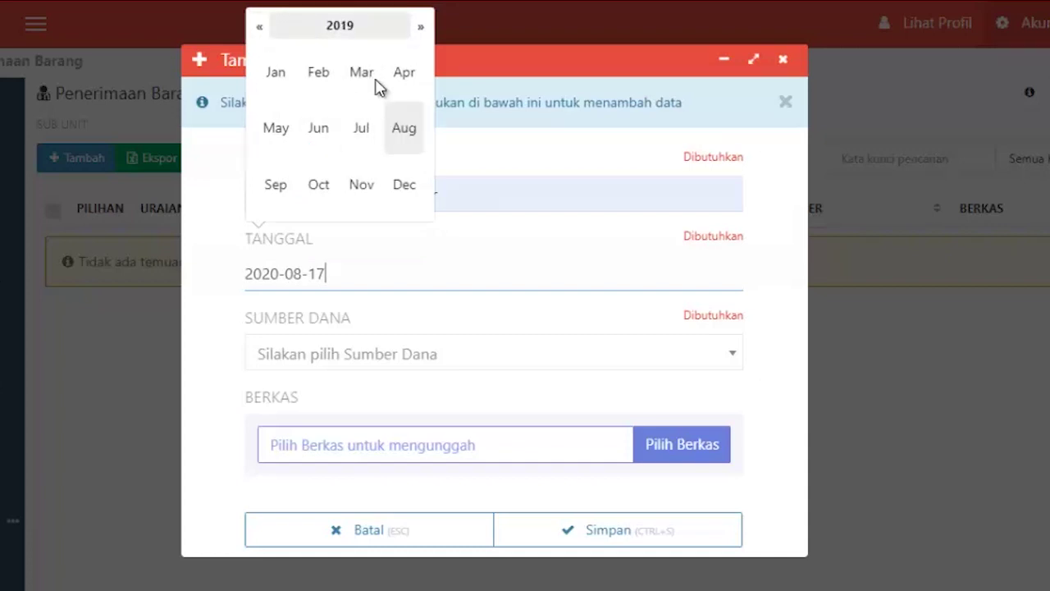
{"action": "left_click", "coordinate": [407, 201]}
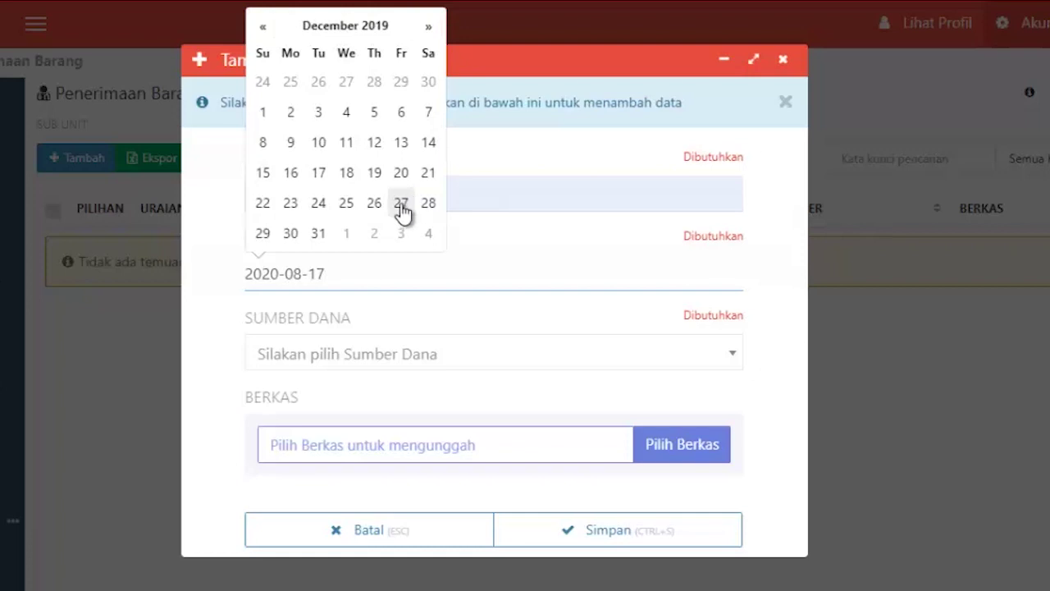
{"action": "left_click", "coordinate": [317, 236]}
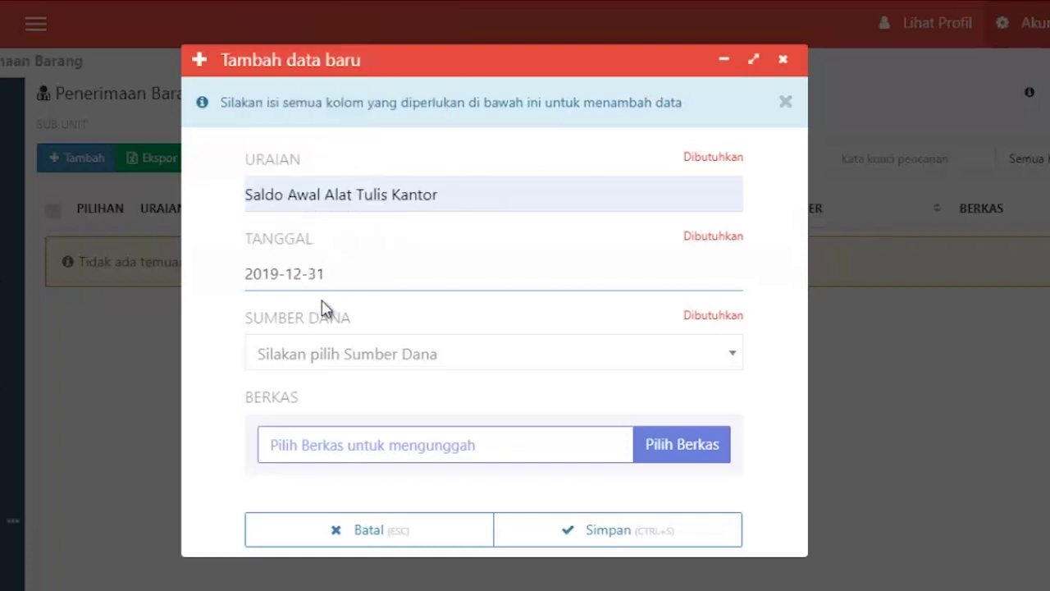
{"action": "left_click", "coordinate": [316, 356]}
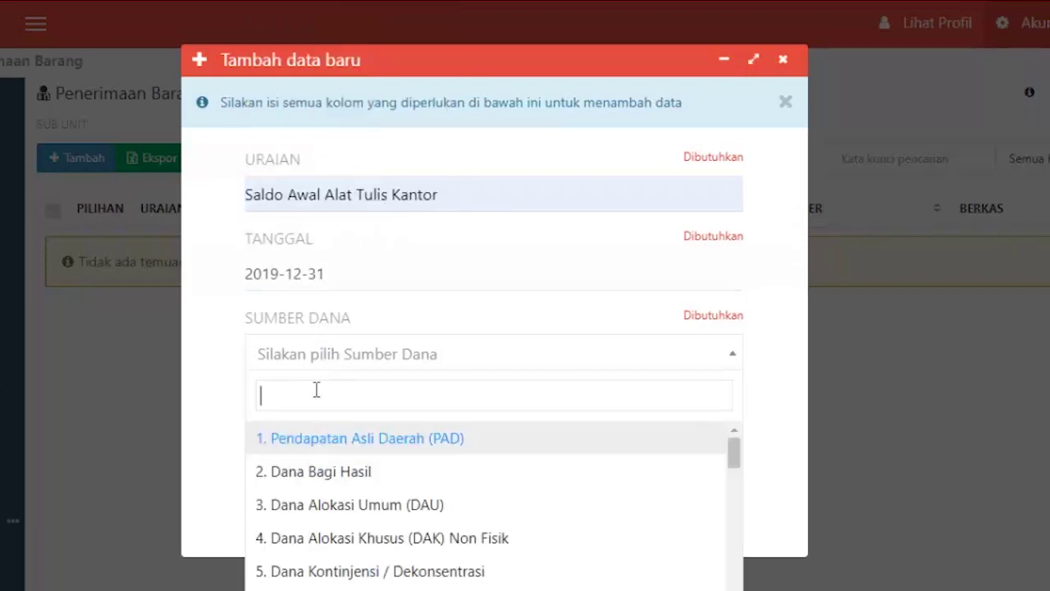
{"action": "left_click", "coordinate": [312, 443]}
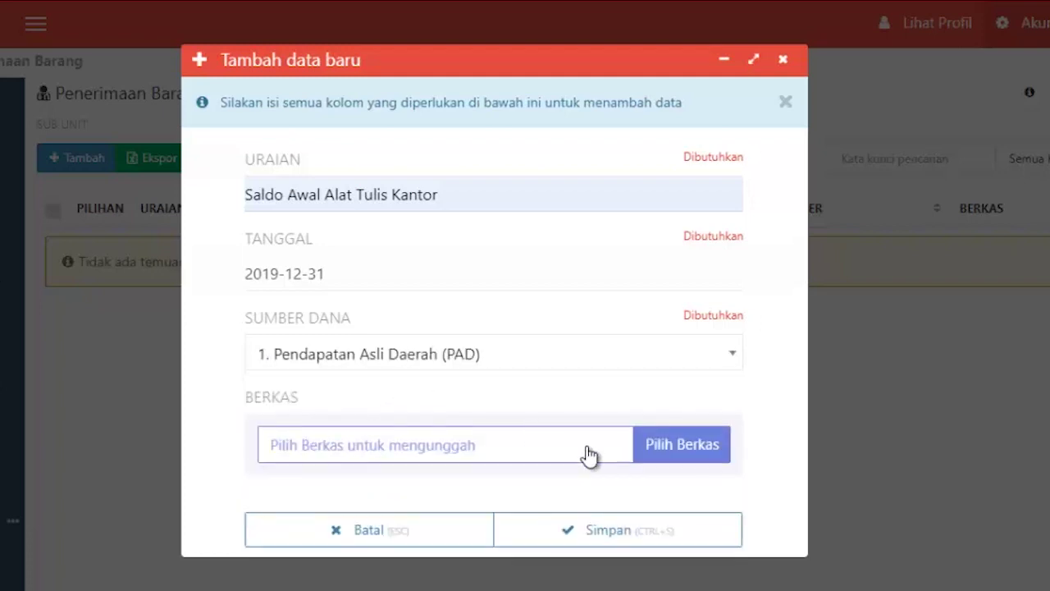
Attach the file WhatsApp Image 2020-08-12 at 11.00.45.jpeg to the new receipt and save it
{"action": "left_click", "coordinate": [670, 442]}
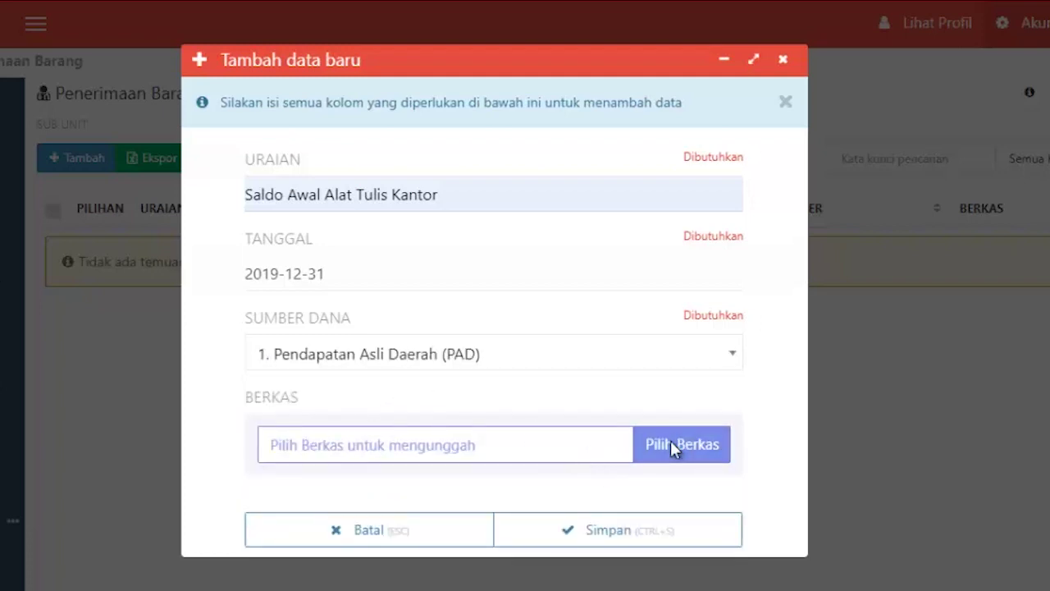
{"action": "scroll", "coordinate": [197, 258], "scroll_direction": "down", "scroll_amount": 2}
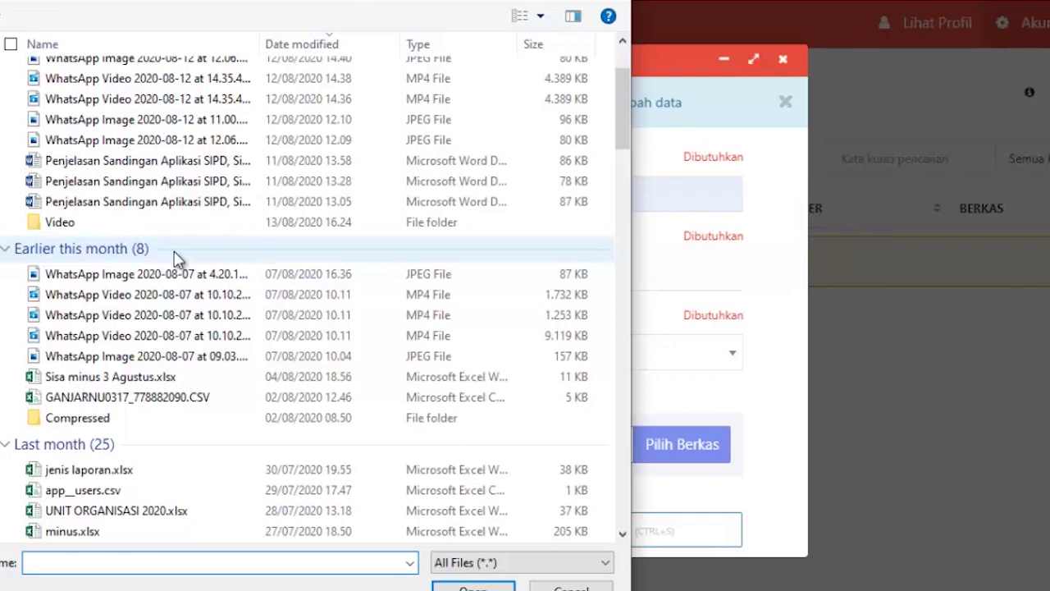
{"action": "left_click", "coordinate": [164, 123]}
{"action": "double_click", "coordinate": [164, 120]}
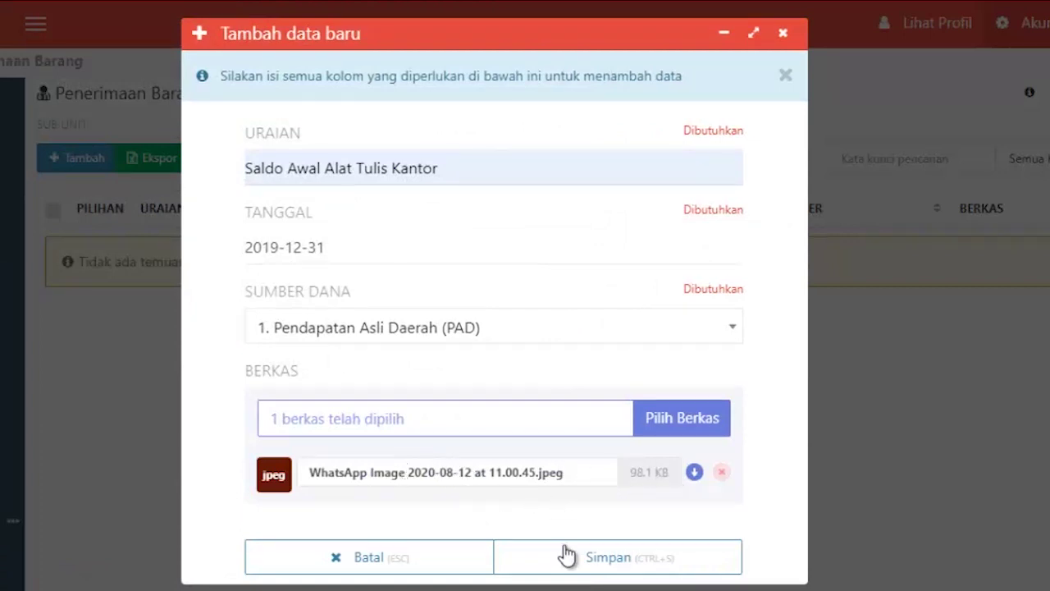
{"action": "key", "text": "ctrl+s"}
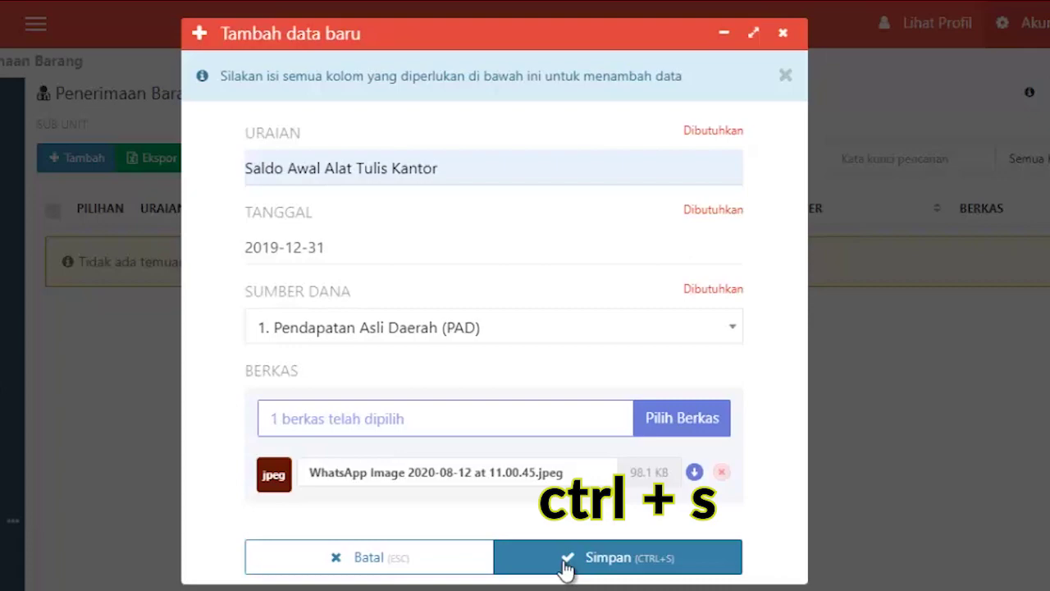
{"action": "left_click", "coordinate": [566, 561]}
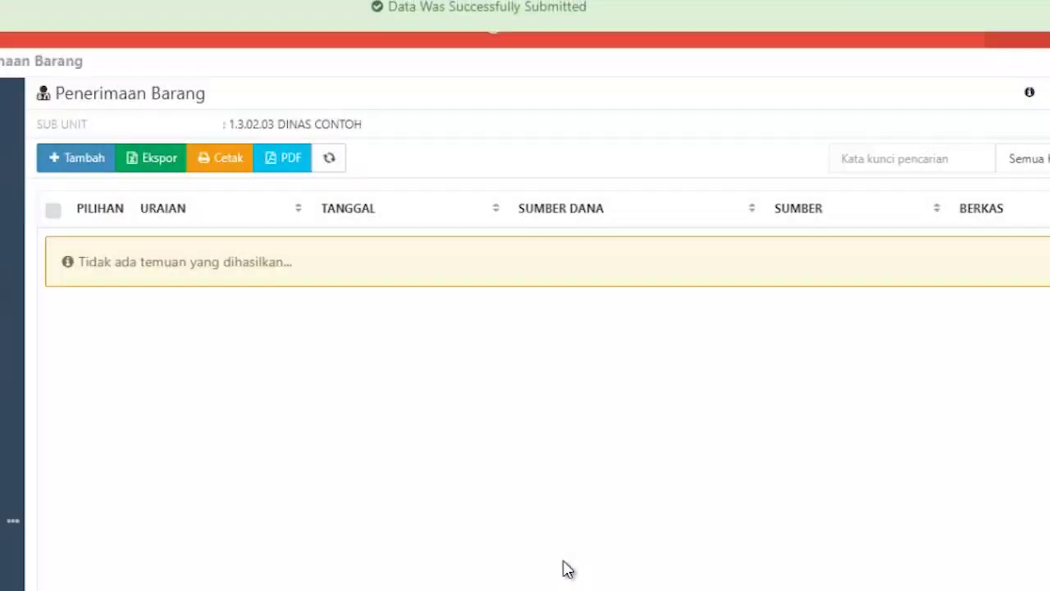
Open the Saldo Awal Alat Tulis Kantor receipt for editing and resave it unchanged, and cancel its deletion at the confirmation
{"action": "left_click", "coordinate": [228, 250]}
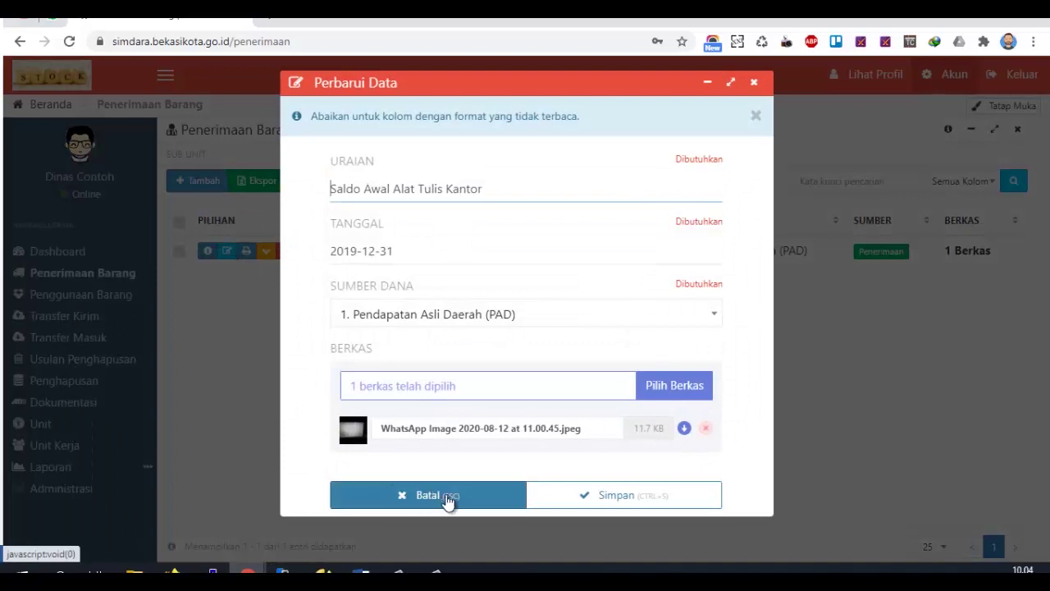
{"action": "left_click", "coordinate": [601, 497]}
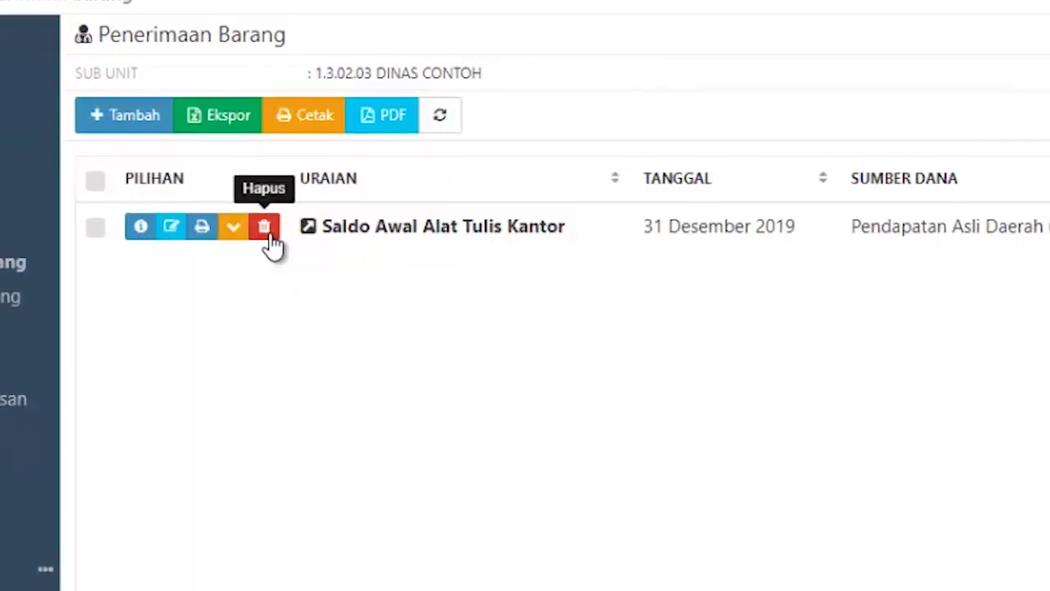
{"action": "left_click", "coordinate": [269, 230]}
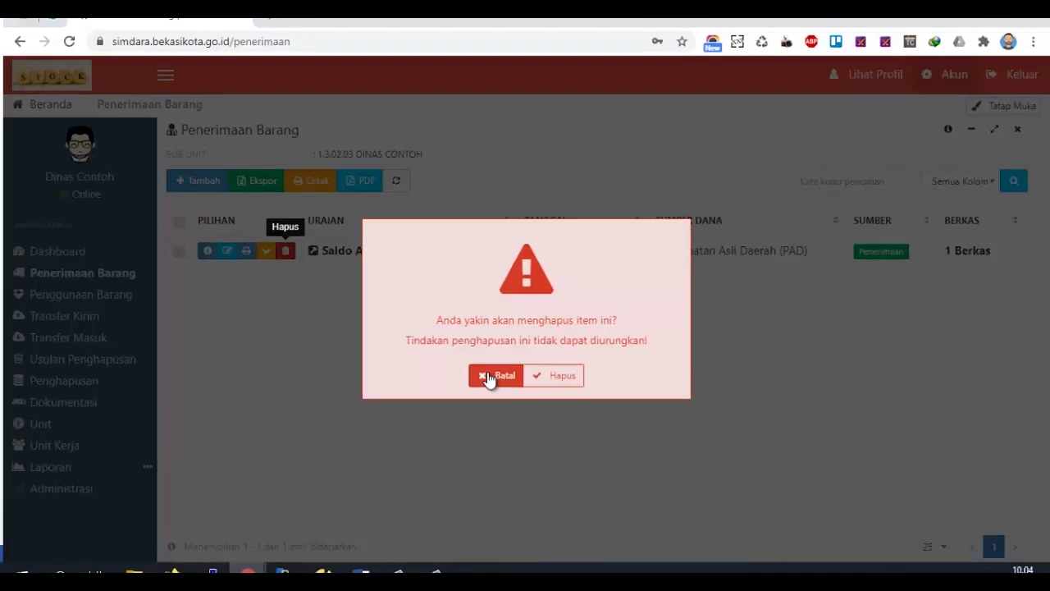
{"action": "left_click", "coordinate": [489, 377]}
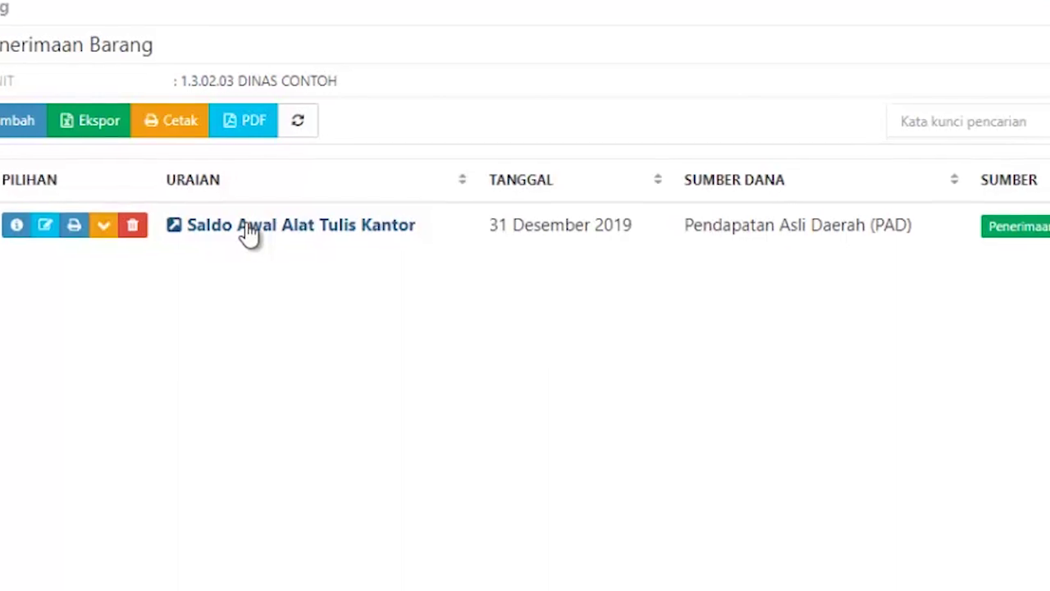
Start a new item in the details of the Saldo Awal Alat Tulis Kantor receipt and choose Kertas HVS F4 70 gr - Rim
{"action": "left_click", "coordinate": [248, 230]}
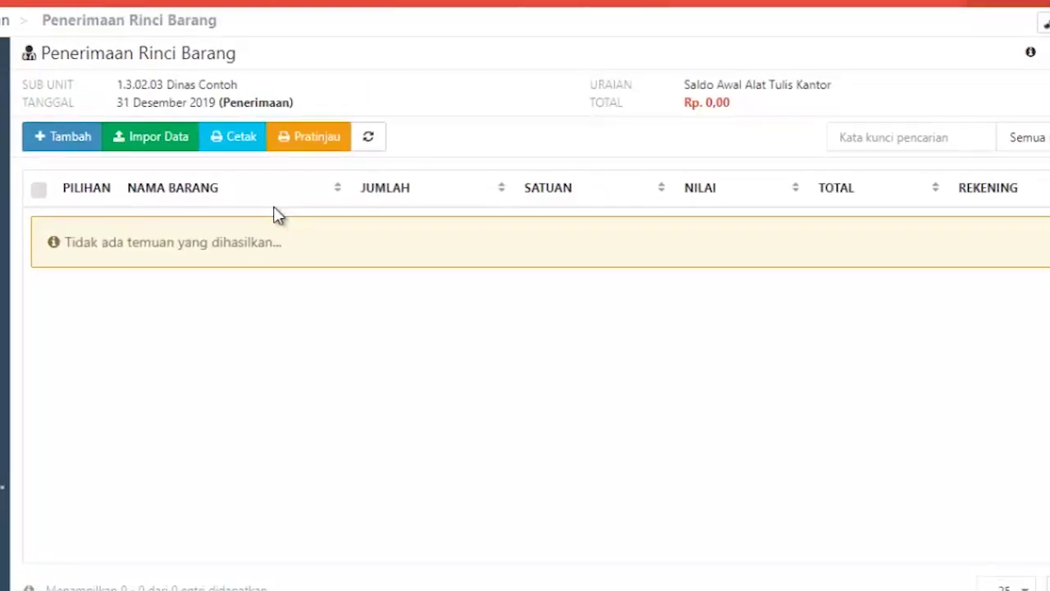
{"action": "left_click", "coordinate": [82, 155]}
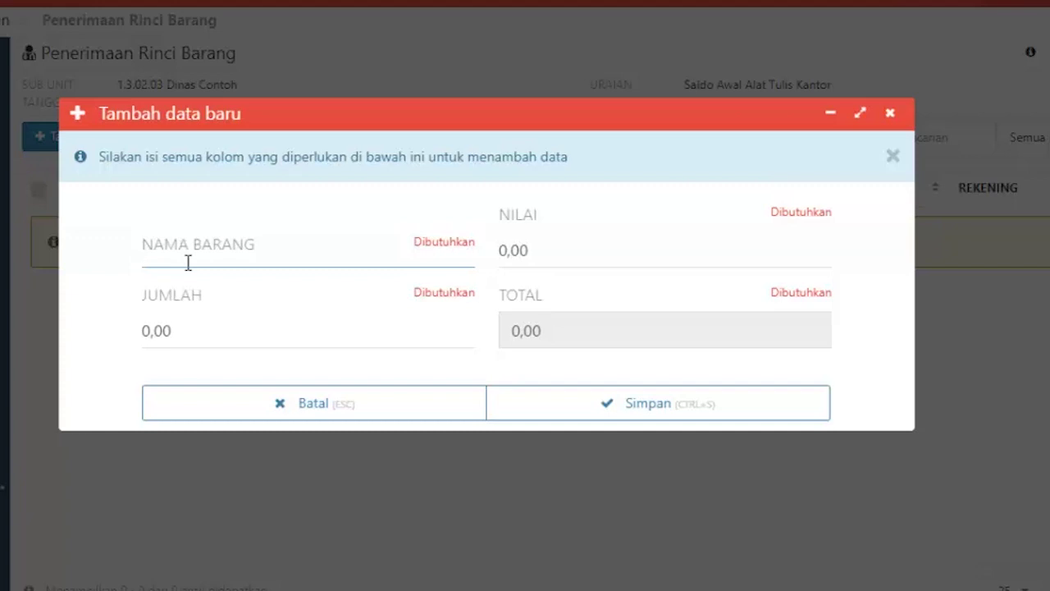
{"action": "type", "text": "kertas"}
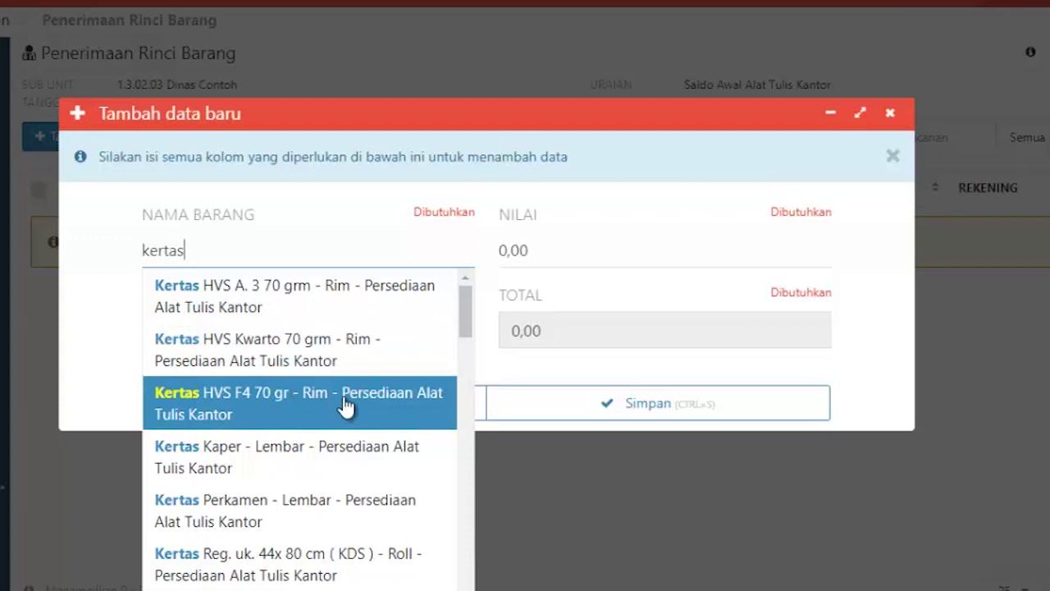
{"action": "left_click", "coordinate": [396, 411]}
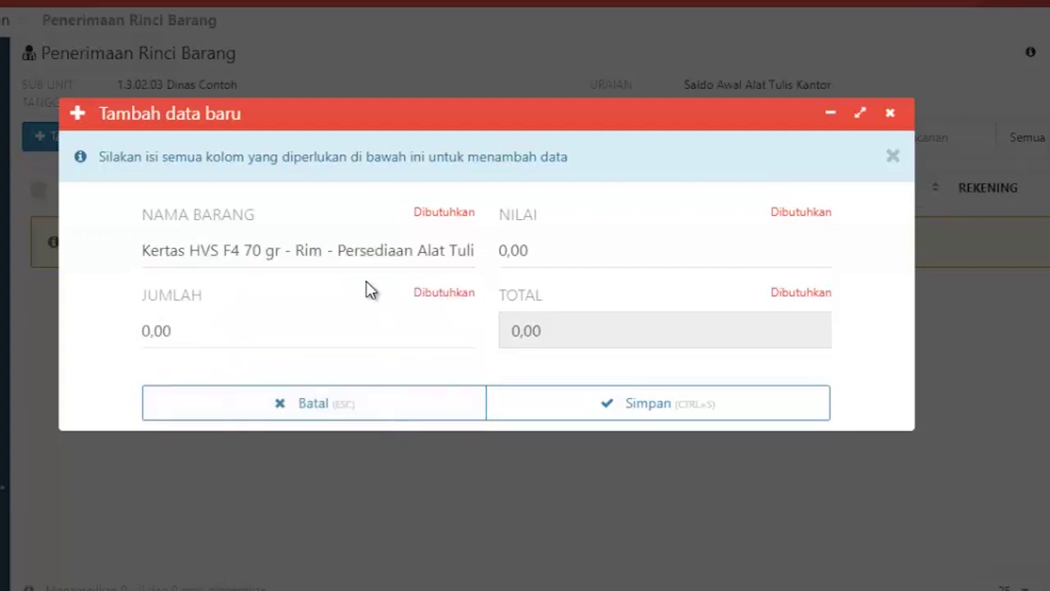
Set the paper item's quantity to 30 and its unit value to 60.000, check the calculated total and save the item
{"action": "left_click", "coordinate": [150, 323]}
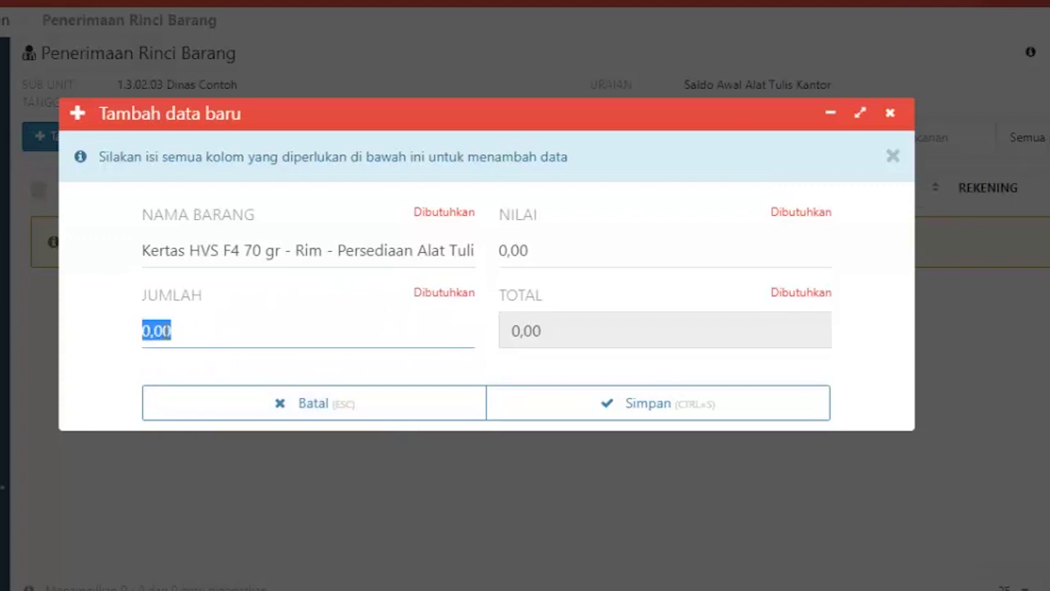
{"action": "type", "text": "30"}
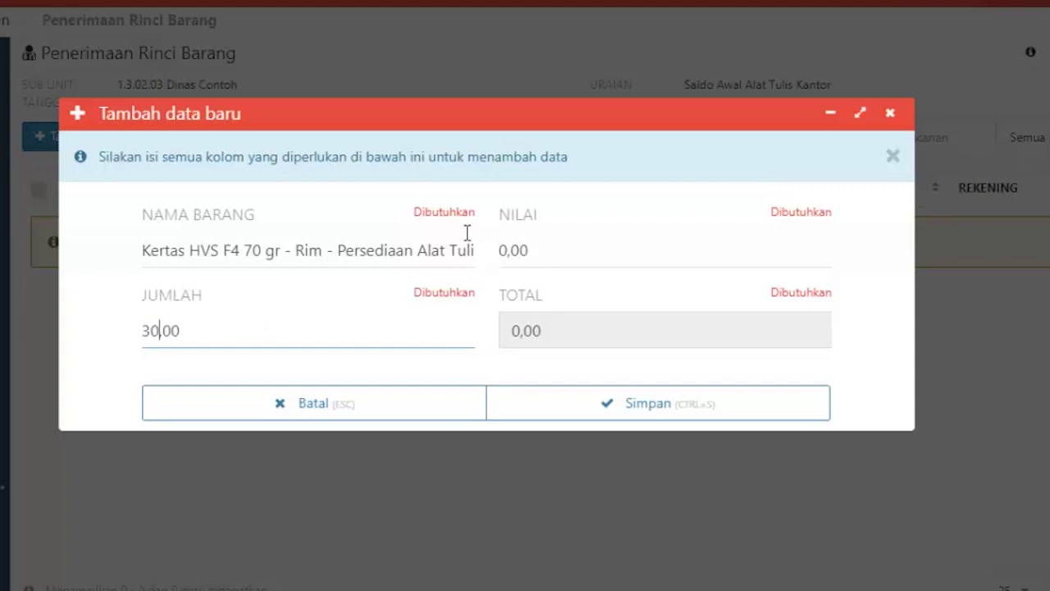
{"action": "key", "text": "Tab"}
{"action": "type", "text": "6"}
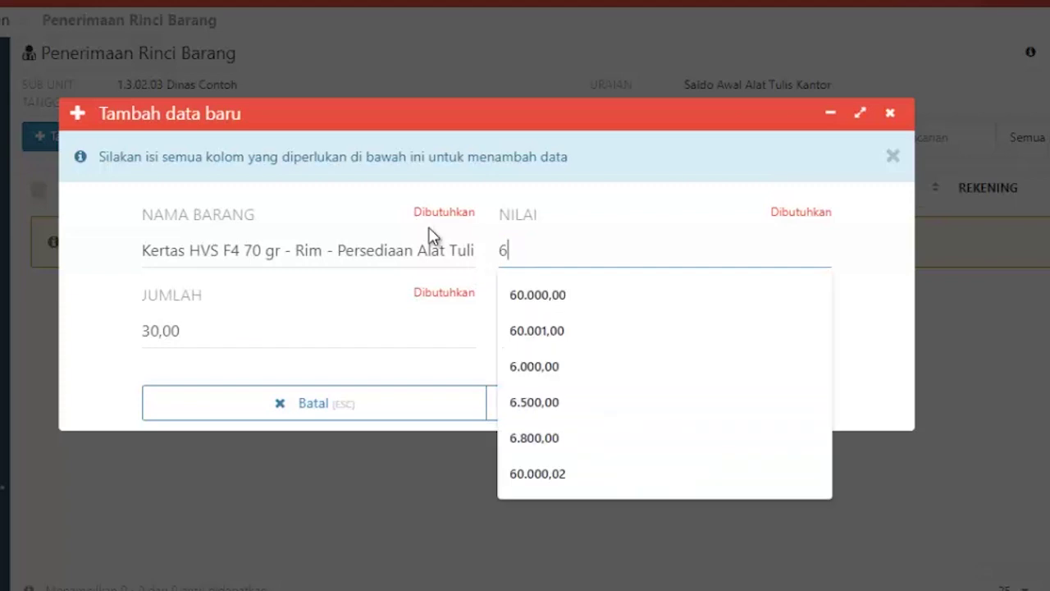
{"action": "type", "text": "0.000"}
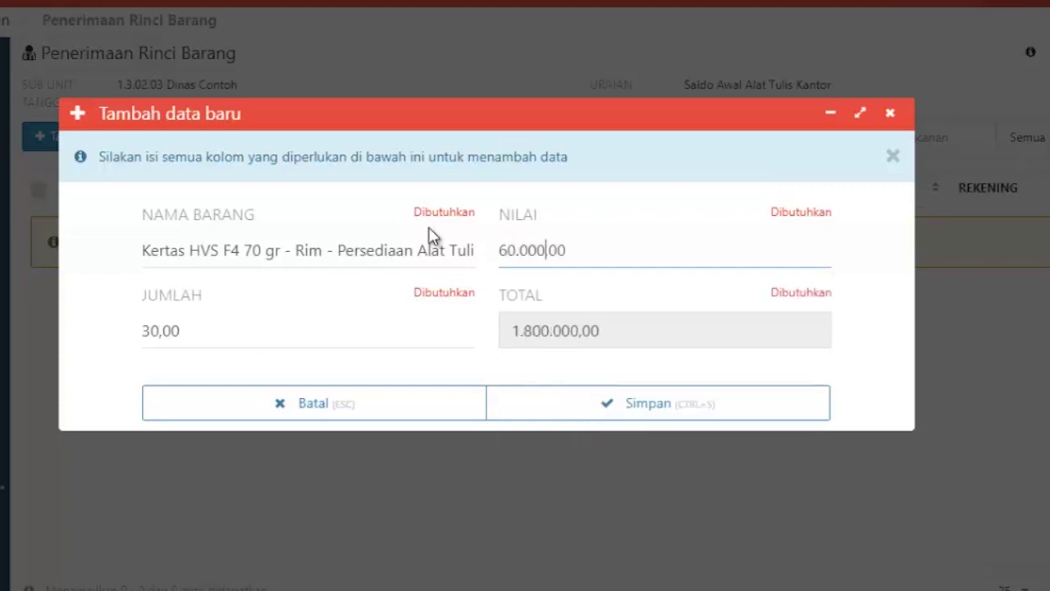
{"action": "left_click_drag", "start_coordinate": [533, 330], "coordinate": [597, 333]}
{"action": "left_click", "coordinate": [535, 330]}
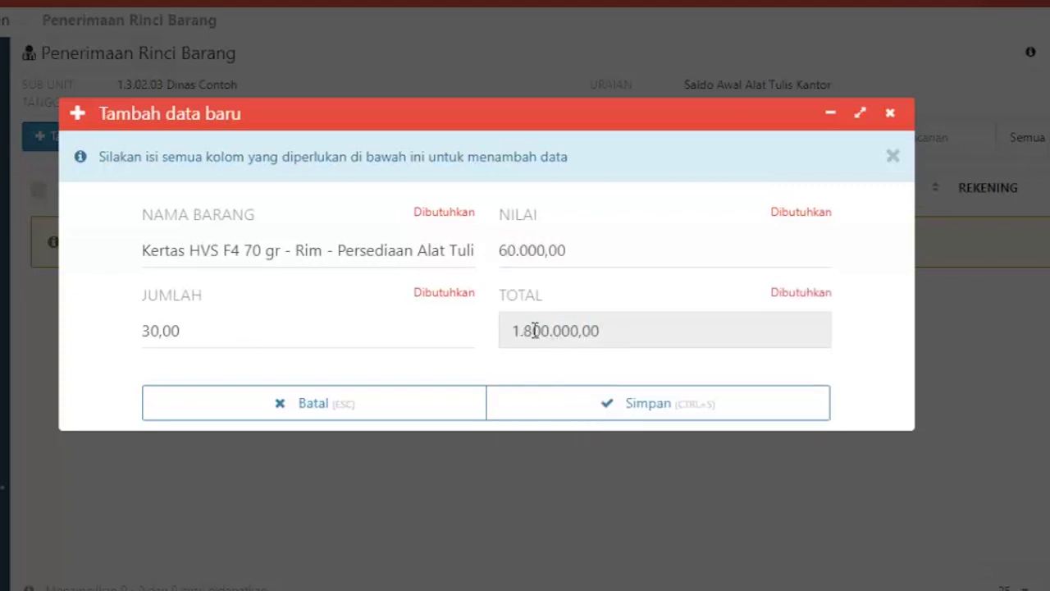
{"action": "left_click_drag", "start_coordinate": [520, 330], "coordinate": [586, 330]}
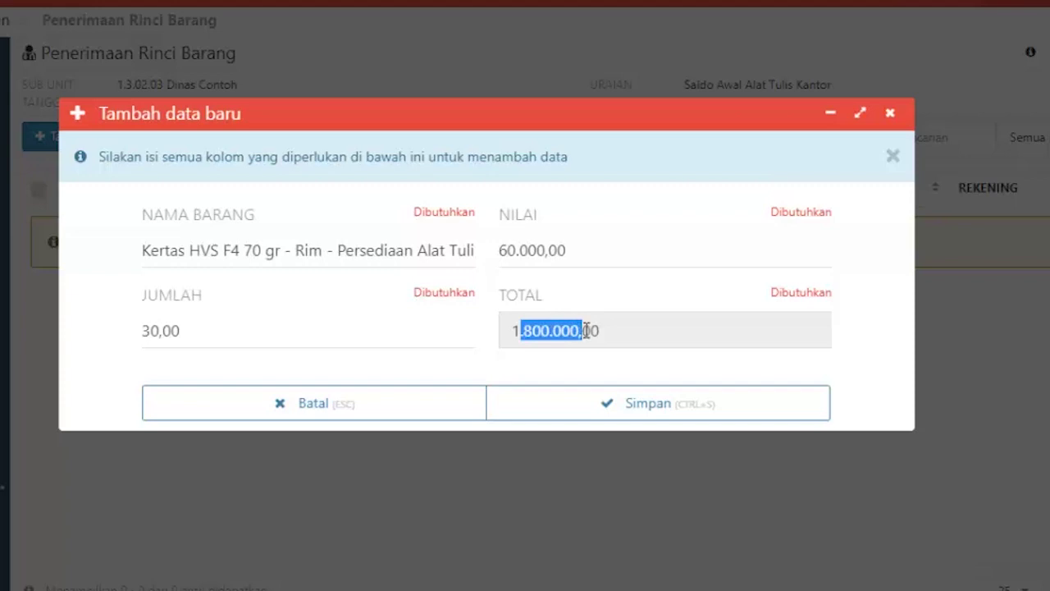
{"action": "left_click", "coordinate": [585, 407]}
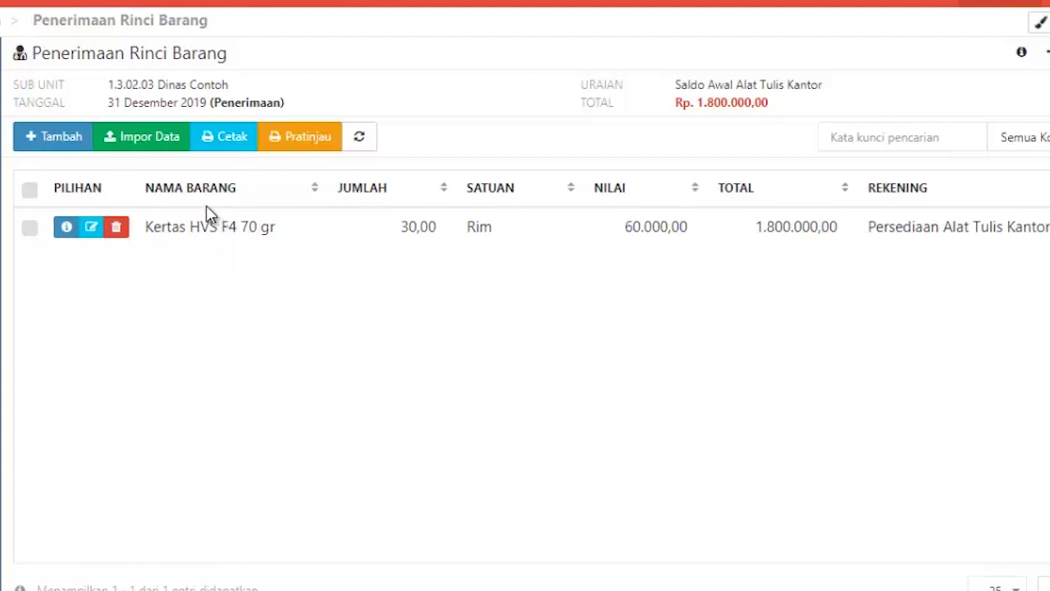
Download the Excel template for importing items and open TEMPLATE-IMPORT-PENERIMAAN-RINCI.xls from the Downloads folder
{"action": "left_click", "coordinate": [167, 141]}
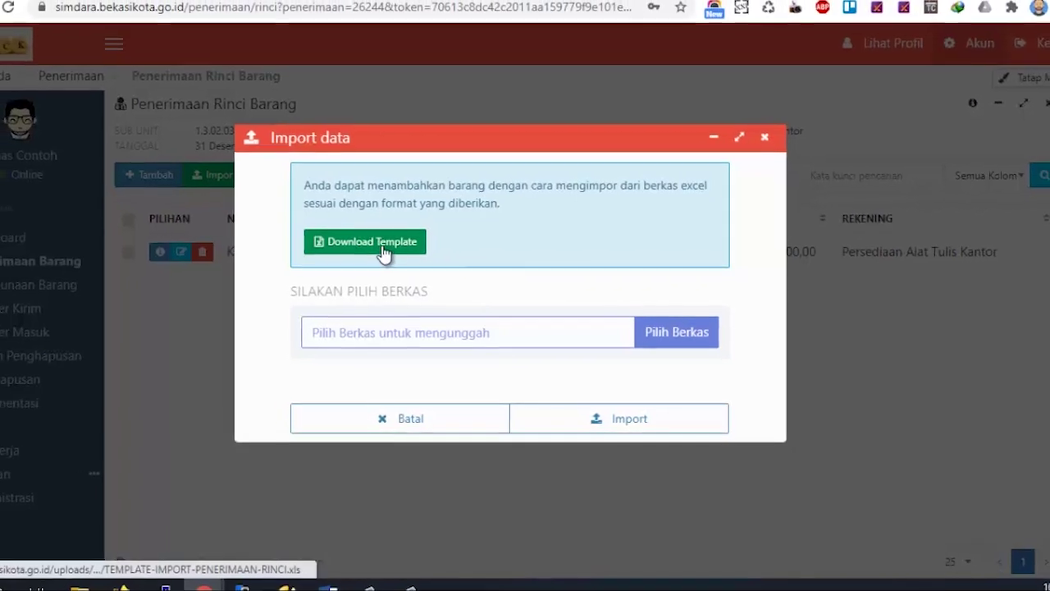
{"action": "left_click", "coordinate": [396, 256]}
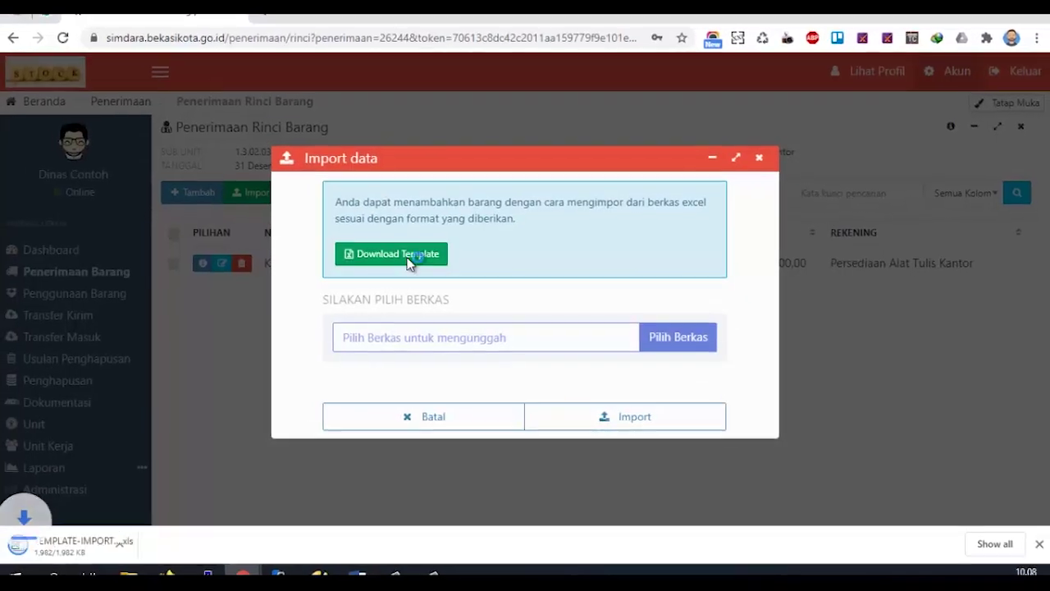
{"action": "left_click", "coordinate": [164, 543]}
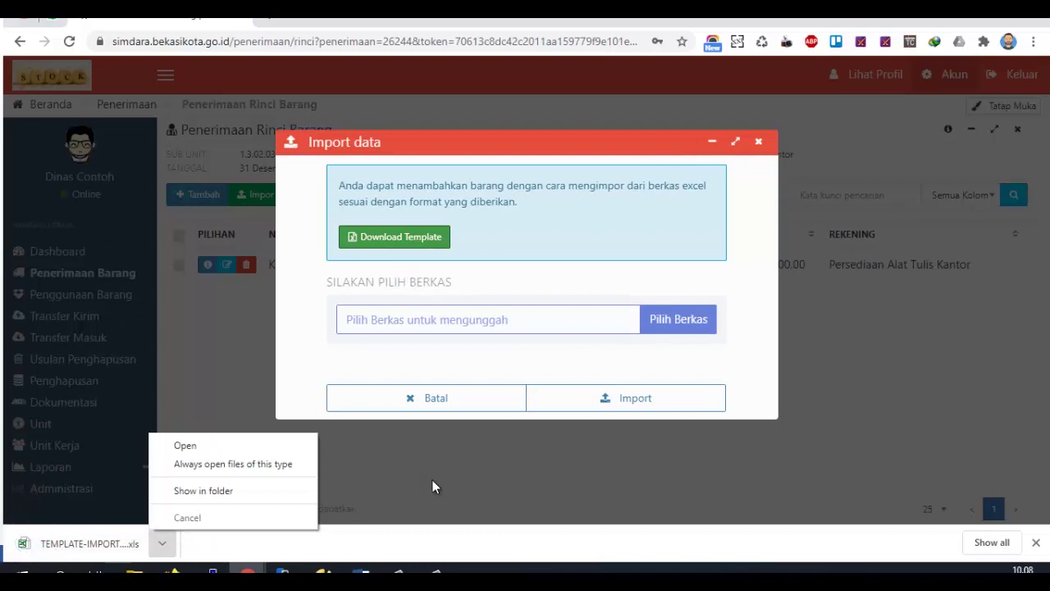
{"action": "left_click", "coordinate": [248, 492]}
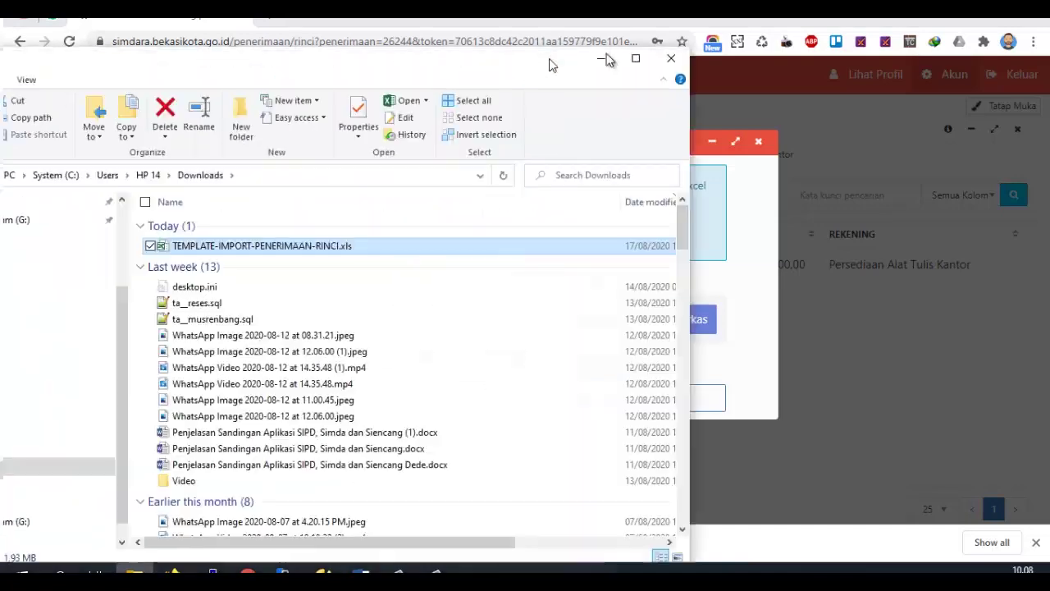
{"action": "left_click_drag", "start_coordinate": [553, 61], "coordinate": [714, 49]}
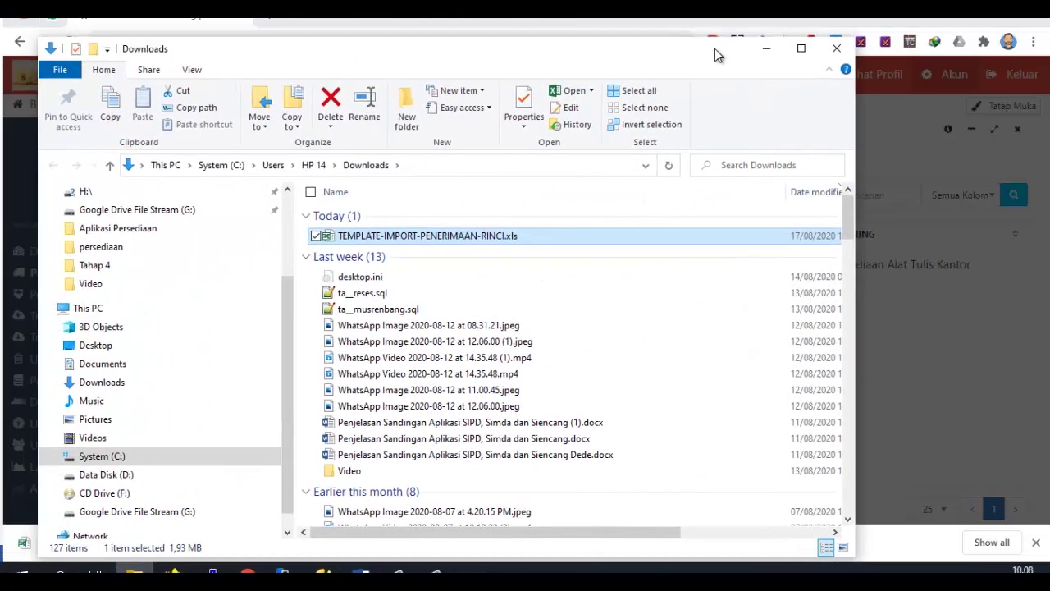
{"action": "double_click", "coordinate": [459, 238]}
{"action": "left_click", "coordinate": [765, 54]}
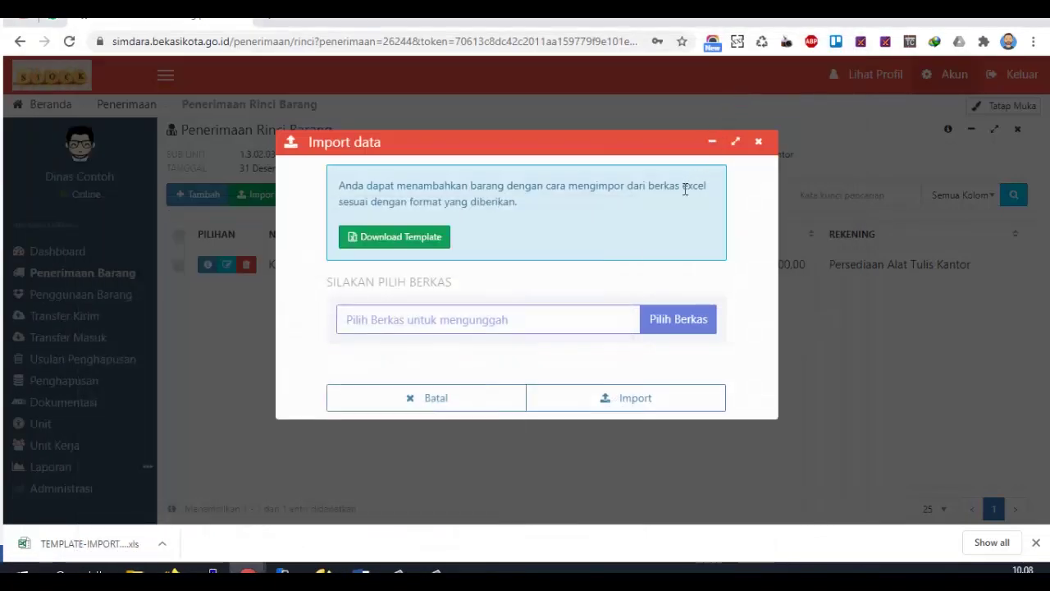
Dismiss the browser's download bar and enable editing of the item import template in Excel
{"action": "left_click", "coordinate": [1035, 547]}
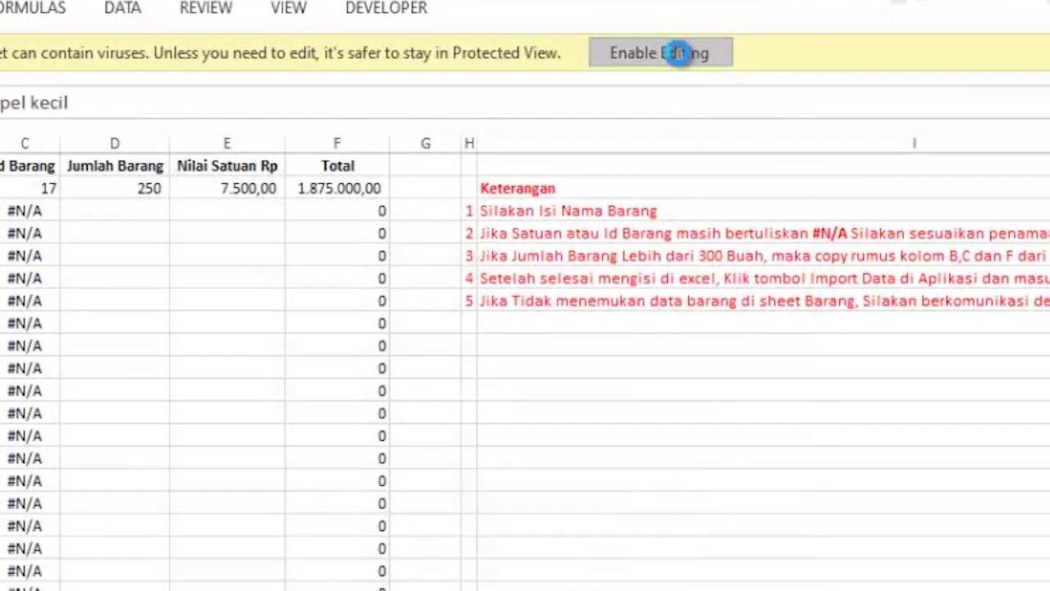
{"action": "left_click", "coordinate": [678, 53]}
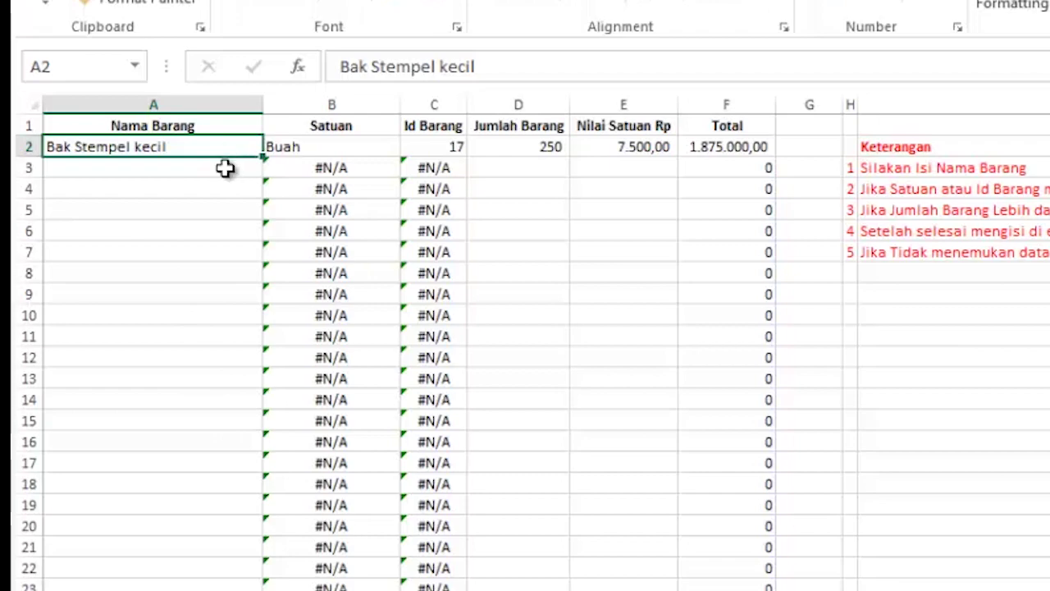
{"action": "key", "text": "Down"}
{"action": "left_click", "coordinate": [210, 375]}
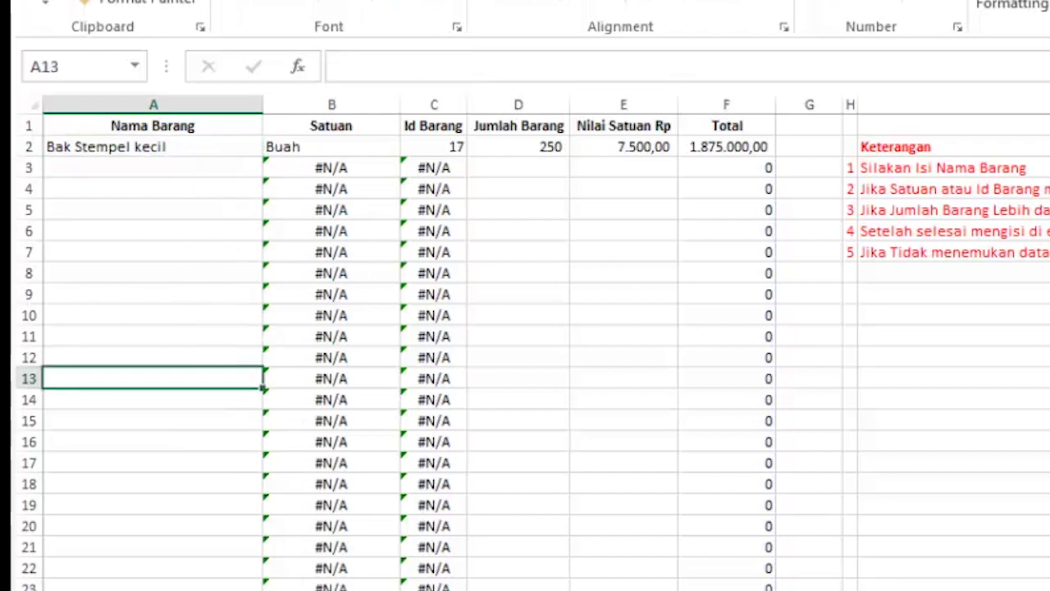
Find Agenda Kerja Standar, Agenda surat keluar and Agenda Surat Masuk in the Barang sheet and copy their names
{"action": "key", "text": "ctrl+Page_Down"}
{"action": "scroll", "coordinate": [304, 528], "scroll_direction": "down", "scroll_amount": 13}
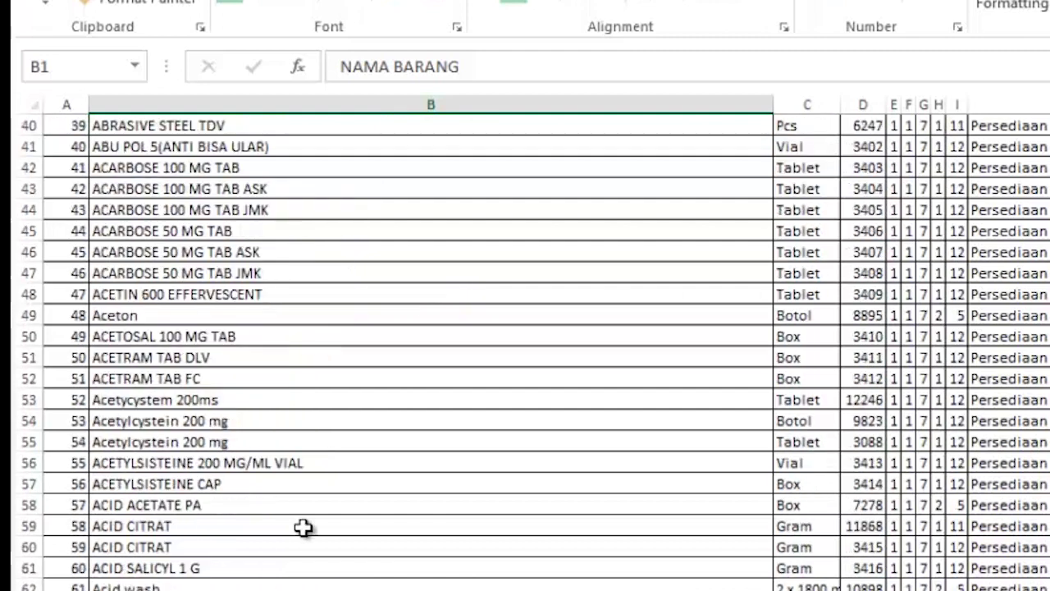
{"action": "scroll", "coordinate": [222, 492], "scroll_direction": "down", "scroll_amount": 11}
{"action": "left_click", "coordinate": [218, 452]}
{"action": "scroll", "coordinate": [218, 468], "scroll_direction": "down", "scroll_amount": 6}
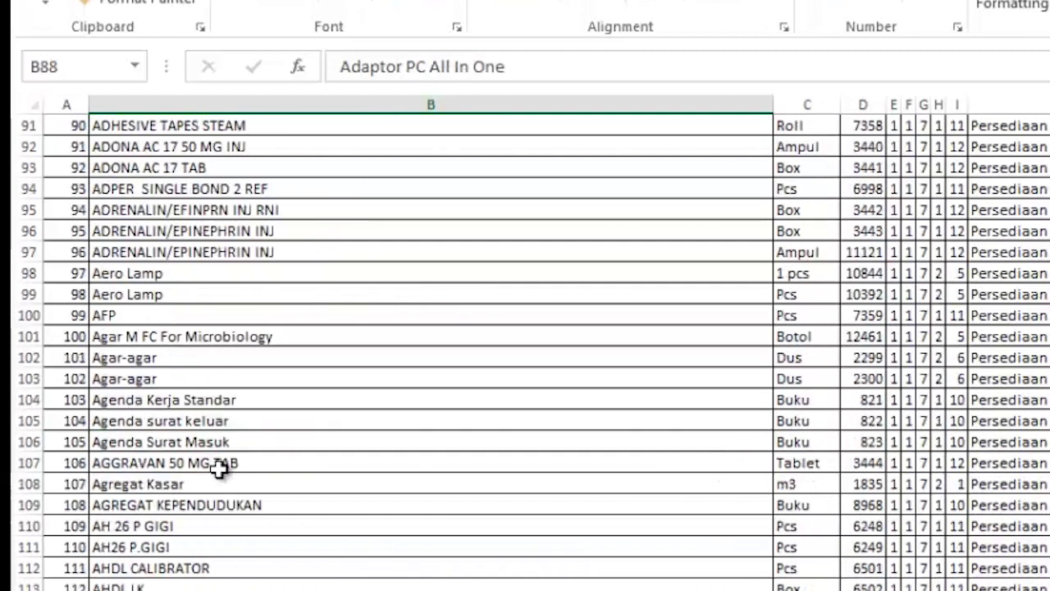
{"action": "scroll", "coordinate": [207, 512], "scroll_direction": "up", "scroll_amount": 2}
{"action": "left_click", "coordinate": [209, 527]}
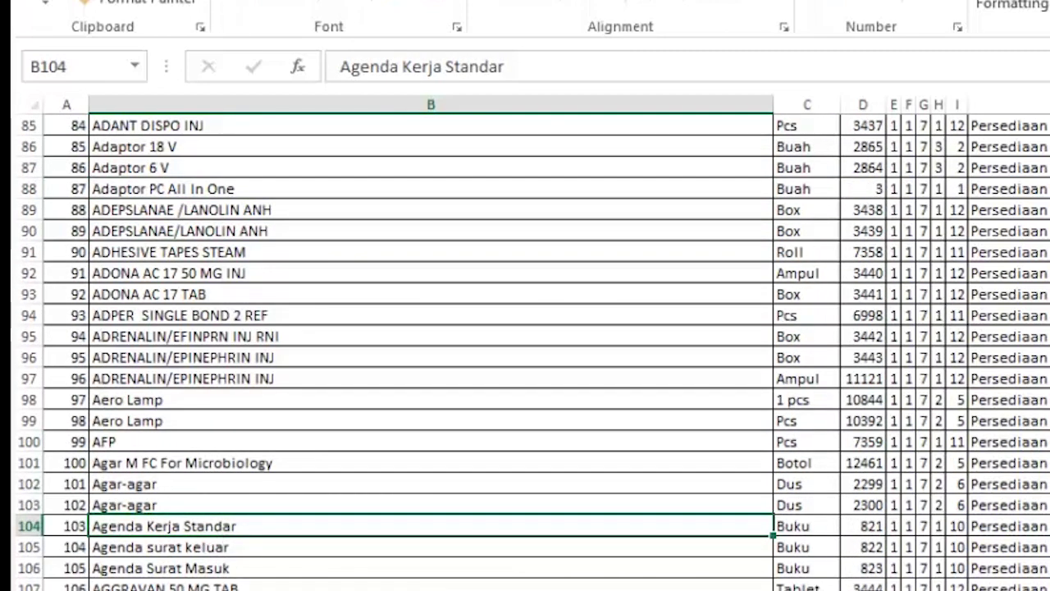
{"action": "left_click_drag", "start_coordinate": [217, 571], "coordinate": [218, 572]}
{"action": "key", "text": "ctrl+c"}
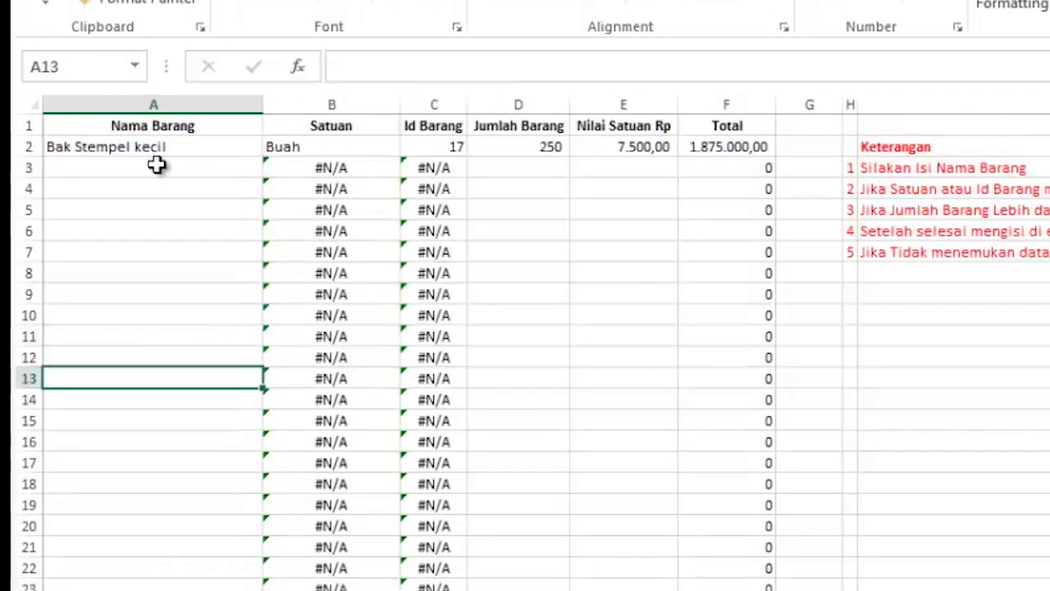
Paste the copied item names into the Nama Barang column from A3 and check their Satuan and Id Barang formulas
{"action": "right_click", "coordinate": [156, 165]}
{"action": "left_click", "coordinate": [246, 274]}
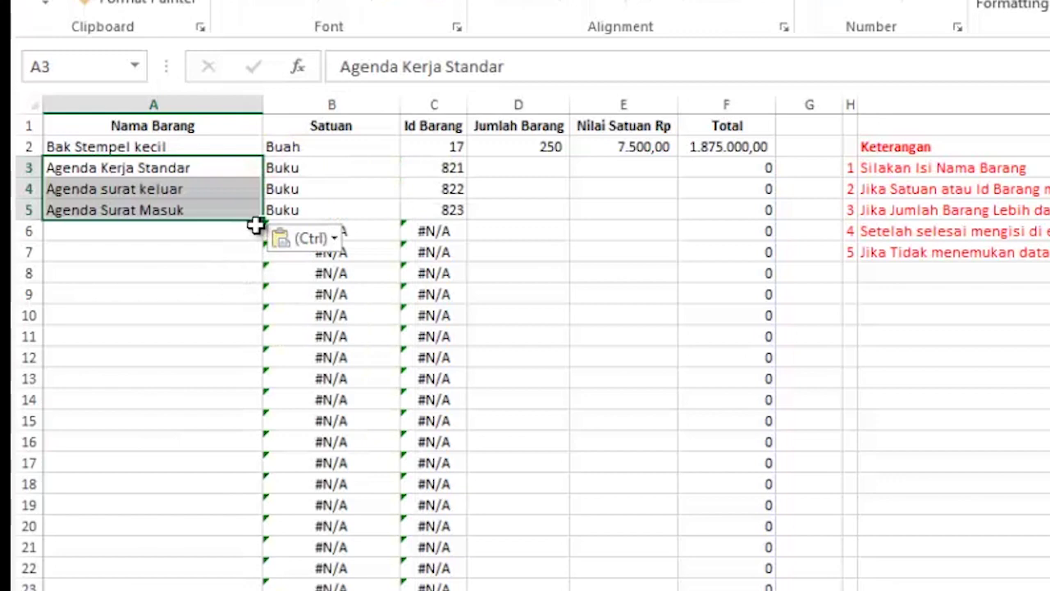
{"action": "left_click", "coordinate": [256, 195]}
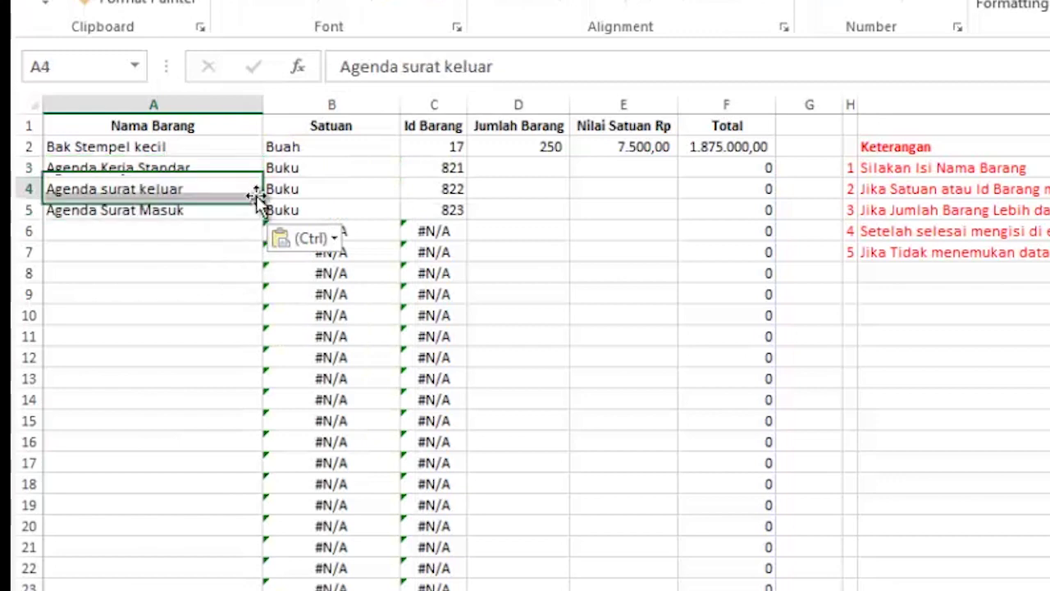
{"action": "left_click", "coordinate": [317, 173]}
{"action": "left_click", "coordinate": [332, 207]}
{"action": "key", "text": "Escape"}
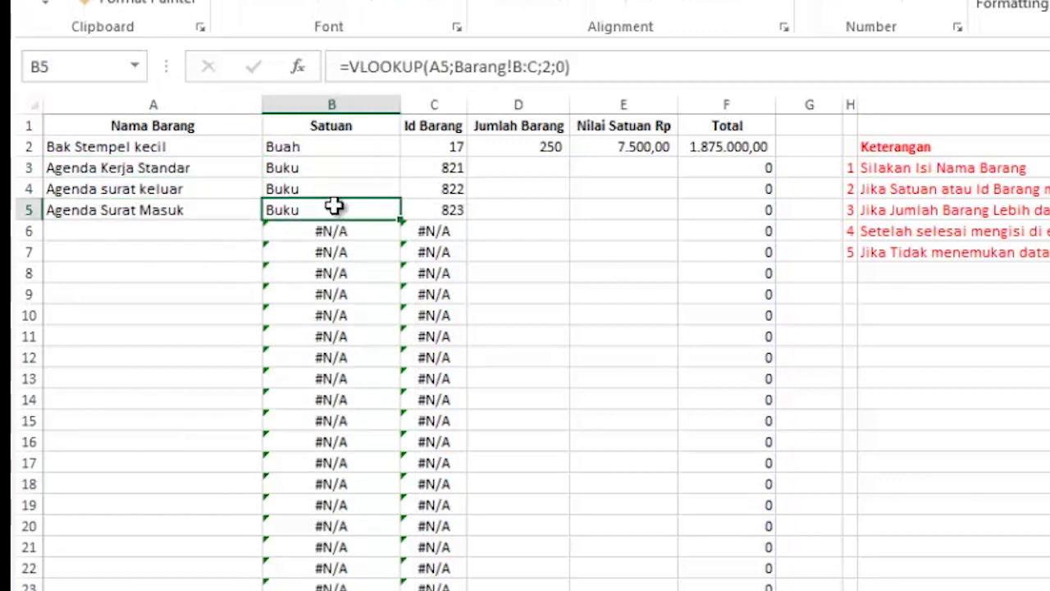
{"action": "left_click", "coordinate": [454, 169]}
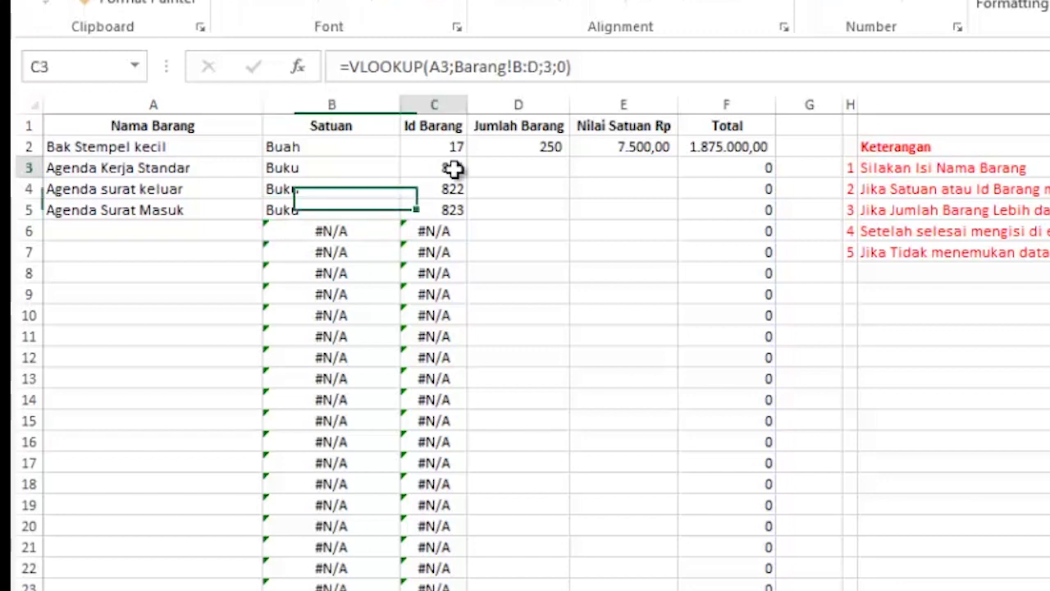
{"action": "left_click", "coordinate": [458, 215]}
Enter the Jumlah Barang quantities 65, 90 and 27 for the three agenda items in D3 to D5
{"action": "left_click", "coordinate": [531, 168]}
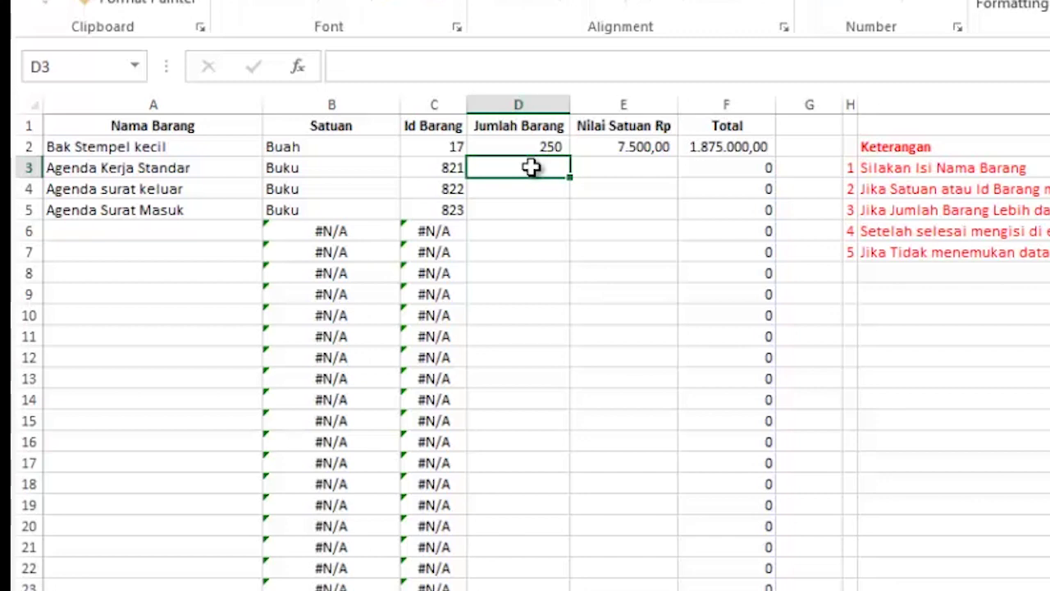
{"action": "double_click", "coordinate": [532, 167]}
{"action": "type", "text": "65"}
{"action": "key", "text": "Return"}
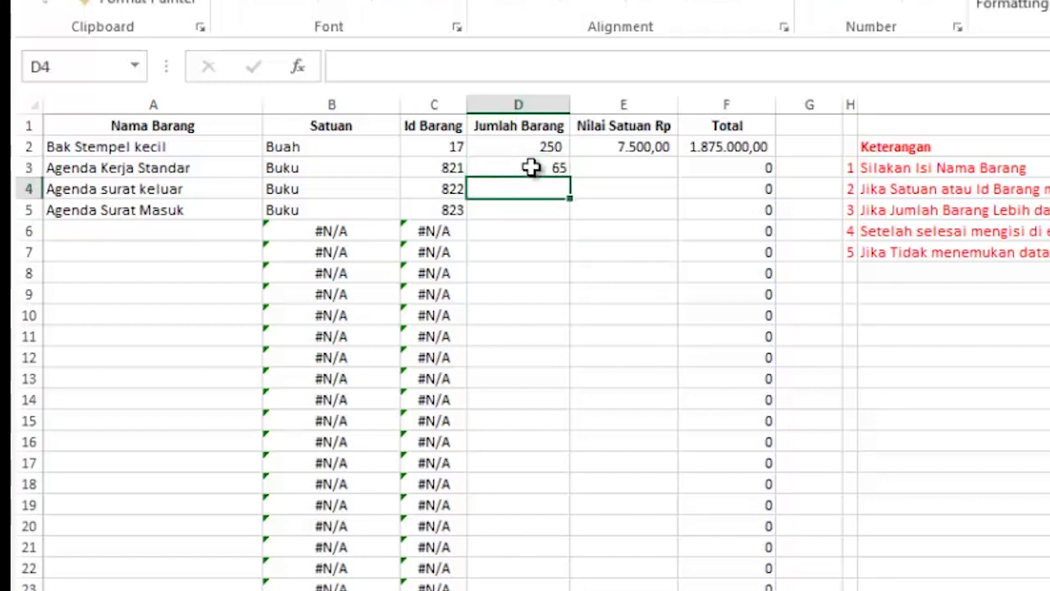
{"action": "type", "text": "90"}
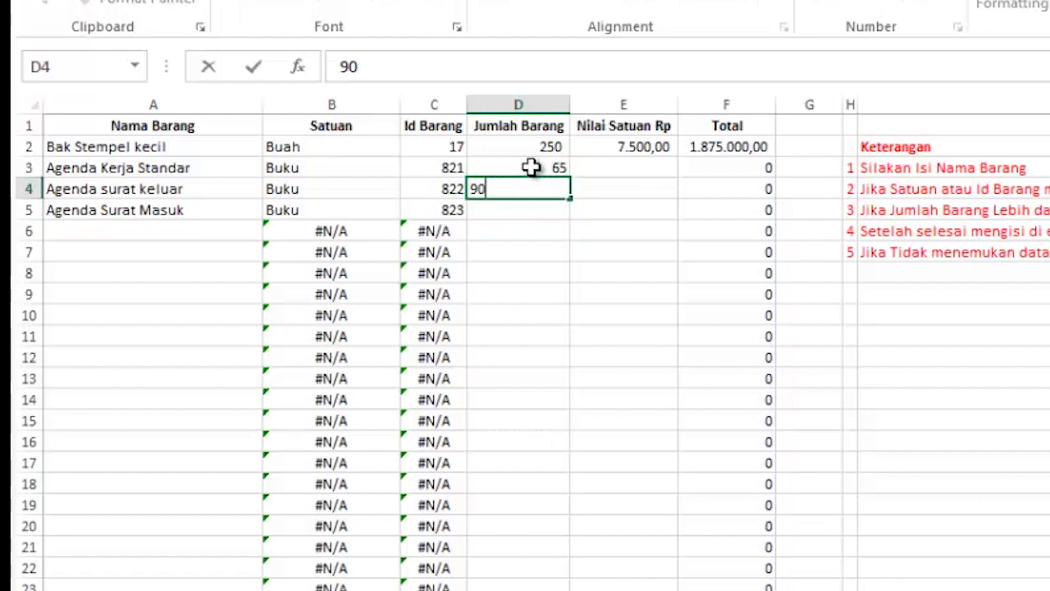
{"action": "key", "text": "Return"}
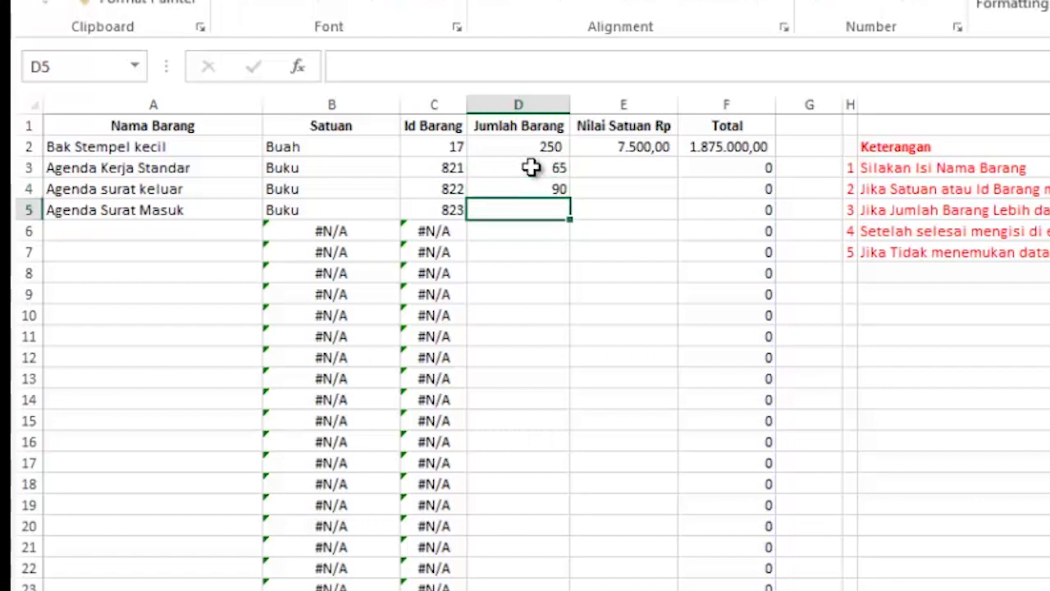
{"action": "type", "text": "27"}
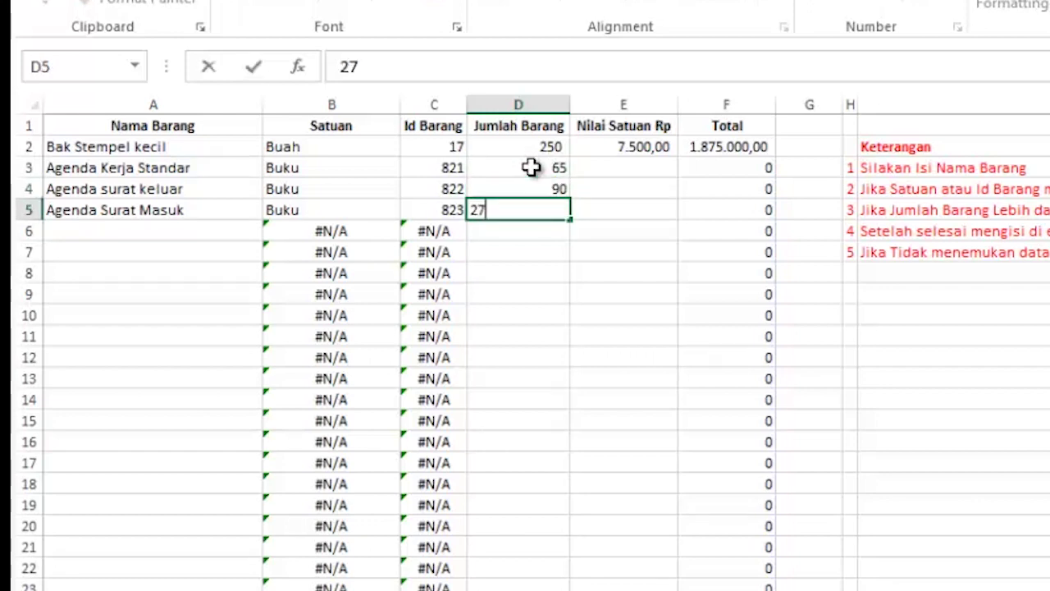
{"action": "key", "text": "Return"}
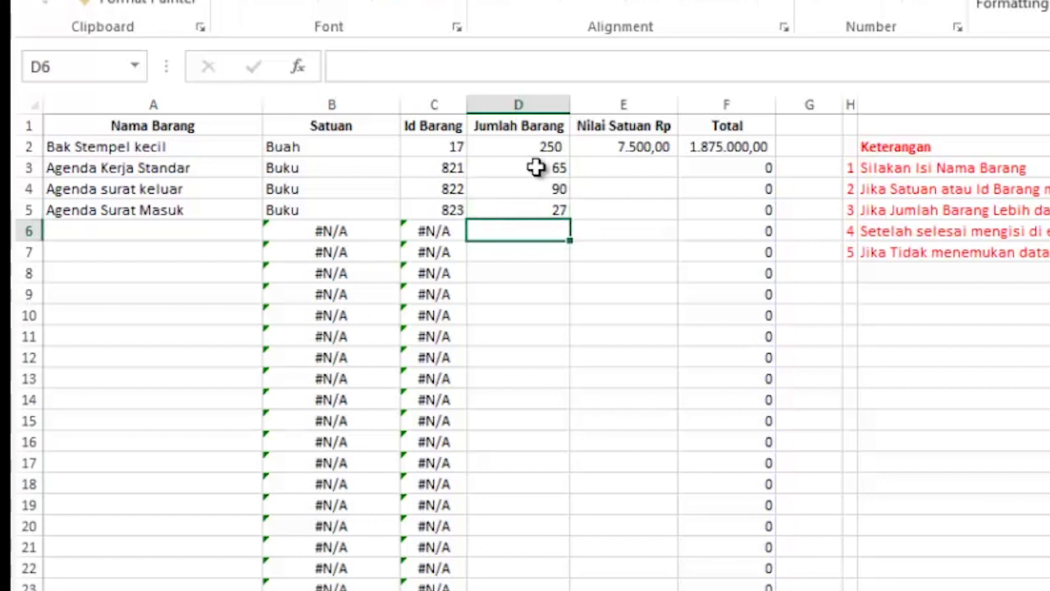
Enter the Nilai Satuan Rp values 8000, 12000 and 15000 for the three agenda items in E3 to E5
{"action": "left_click", "coordinate": [611, 175]}
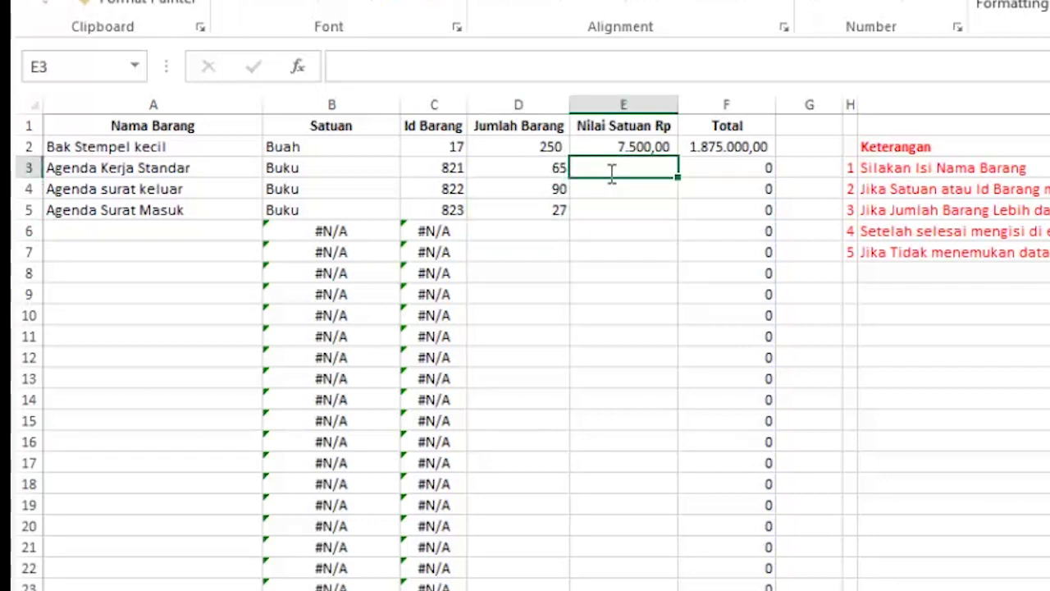
{"action": "type", "text": "80000"}
{"action": "key", "text": "BackSpace"}
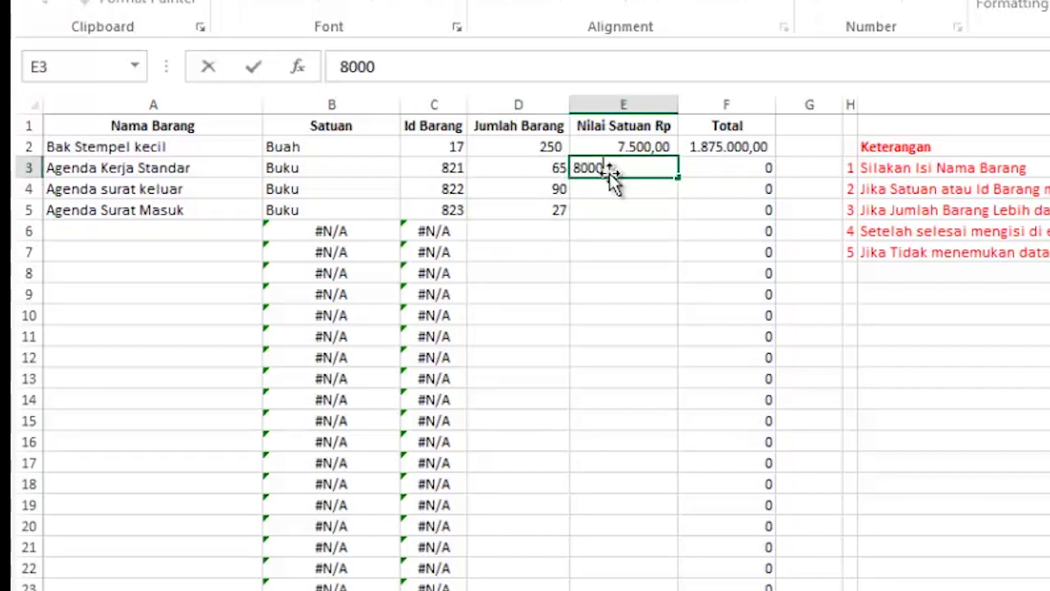
{"action": "key", "text": "Return"}
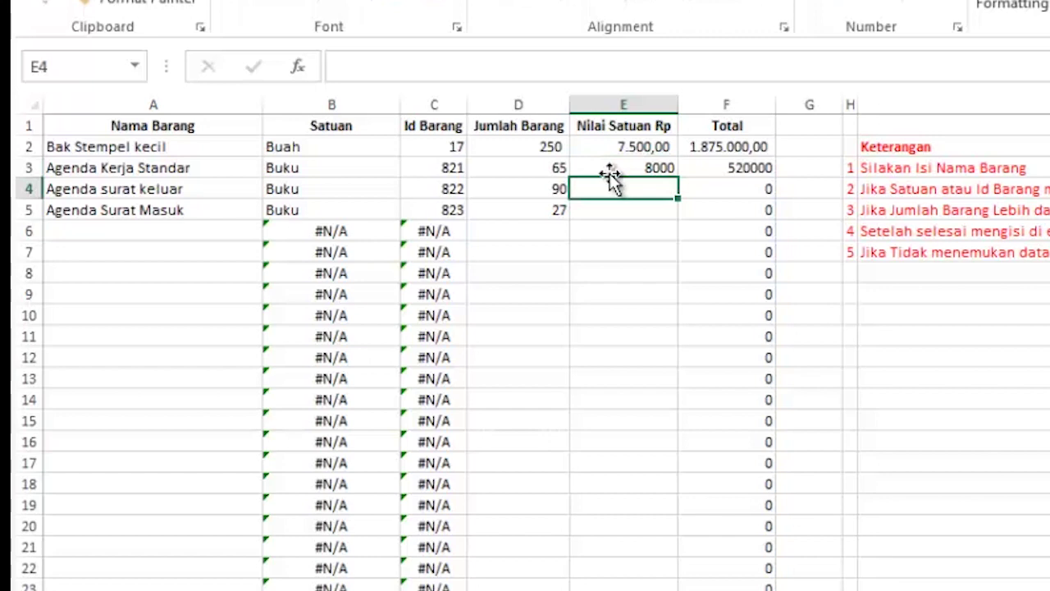
{"action": "type", "text": "12"}
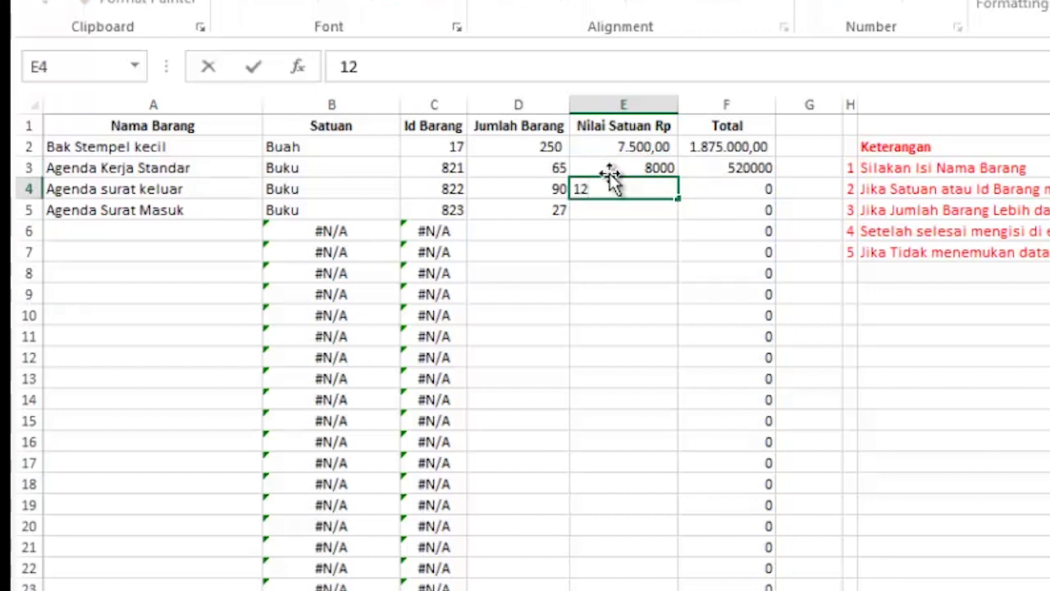
{"action": "type", "text": "000"}
{"action": "key", "text": "Return"}
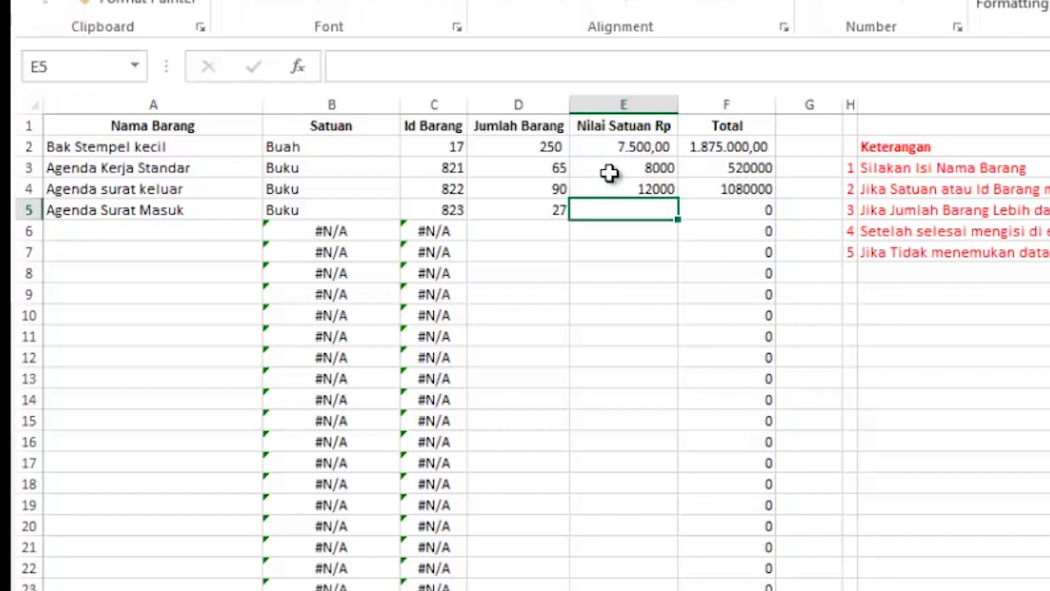
{"action": "type", "text": "15000"}
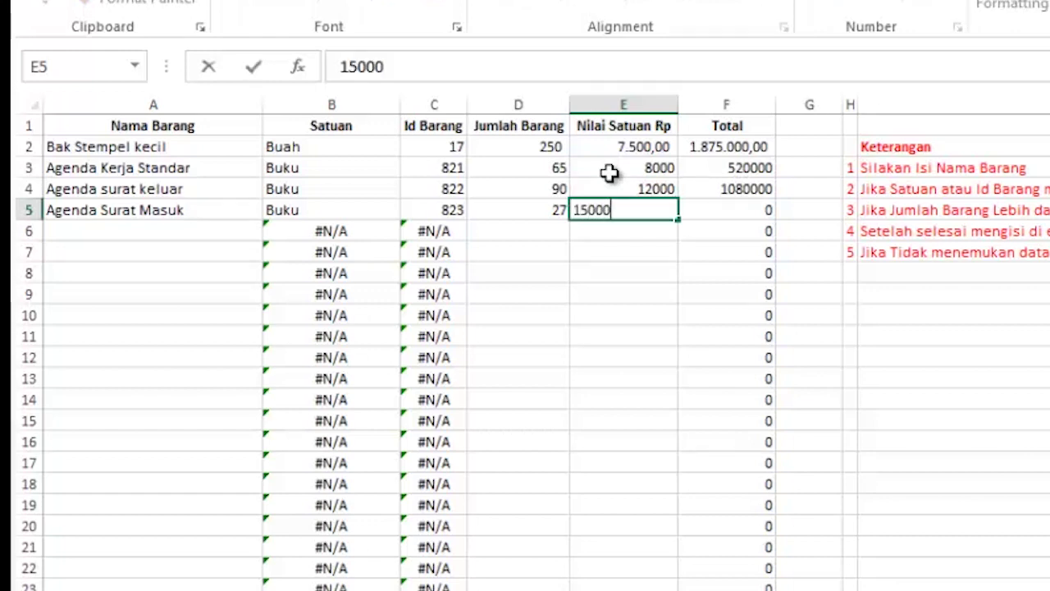
{"action": "key", "text": "Return"}
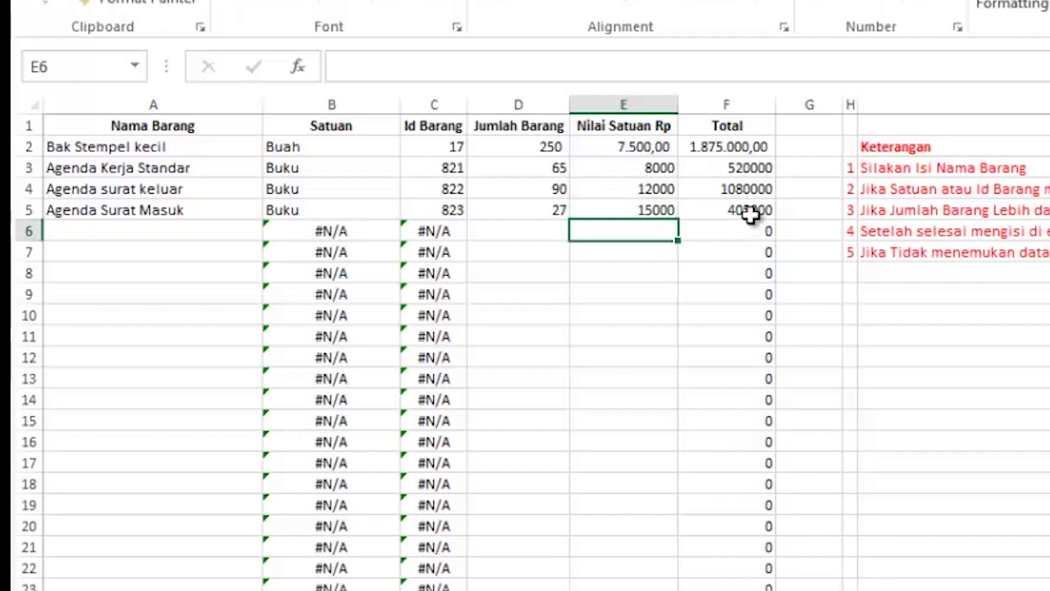
{"action": "left_click", "coordinate": [211, 230]}
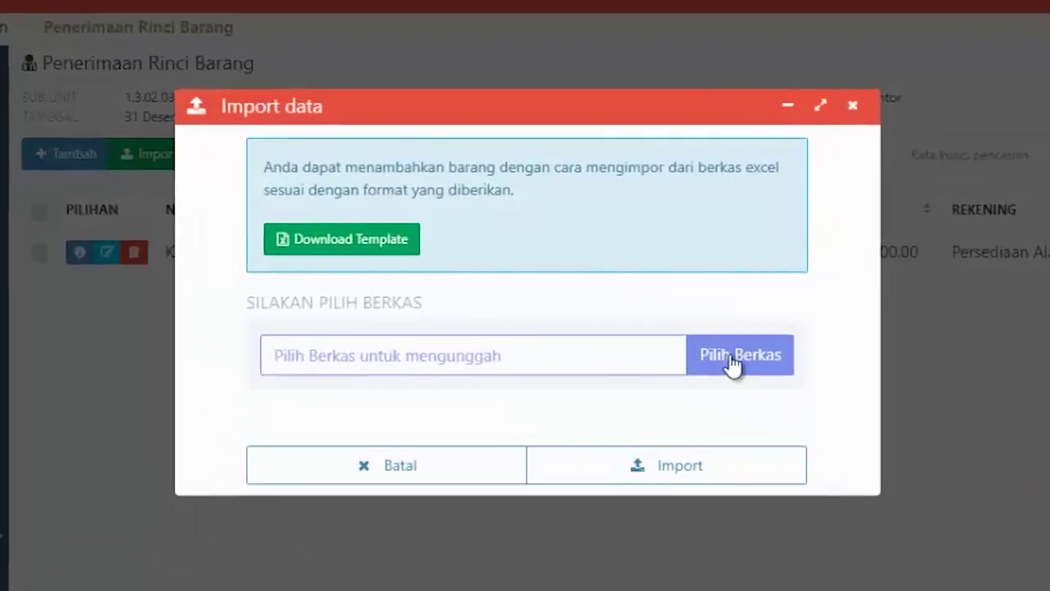
Import TEMPLATE-IMPORT-PENERIMAAN-RINCI.xls from the Downloads folder into the receipt details and check the imported Bak Stempel kecil row
{"action": "left_click", "coordinate": [732, 361]}
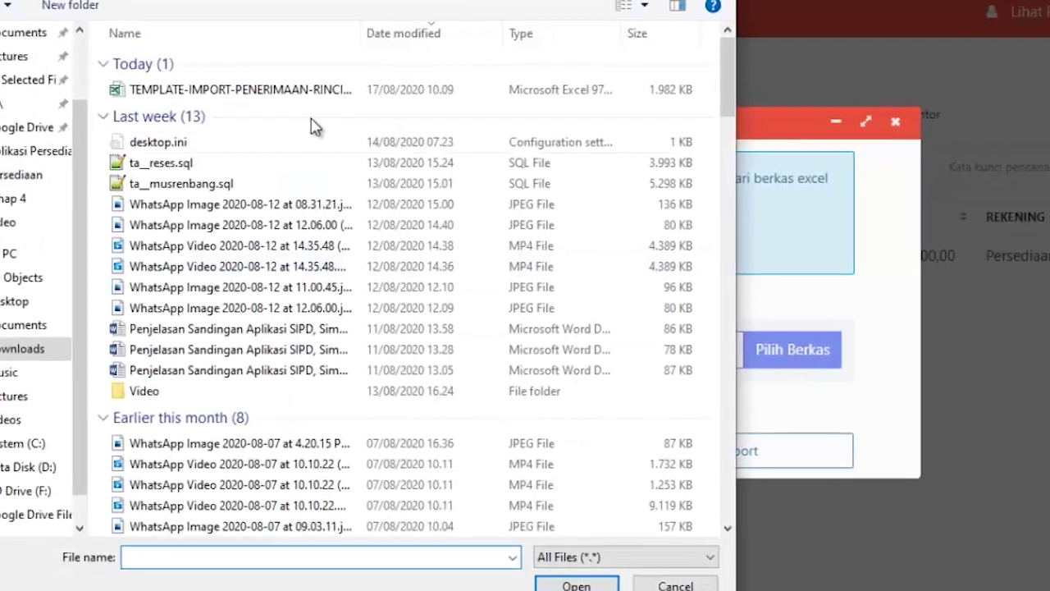
{"action": "left_click", "coordinate": [305, 82]}
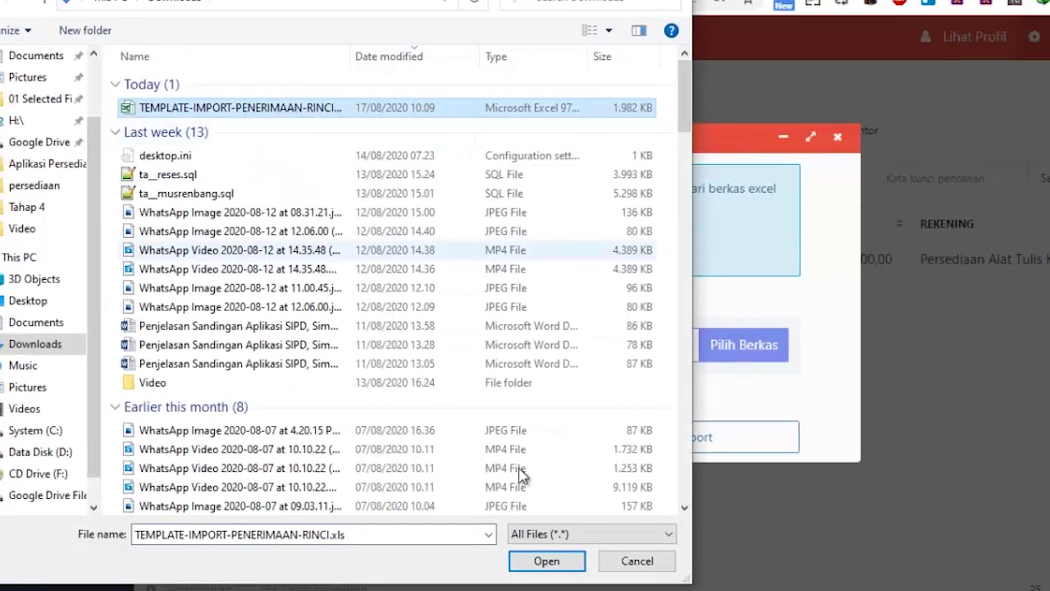
{"action": "left_click", "coordinate": [537, 567]}
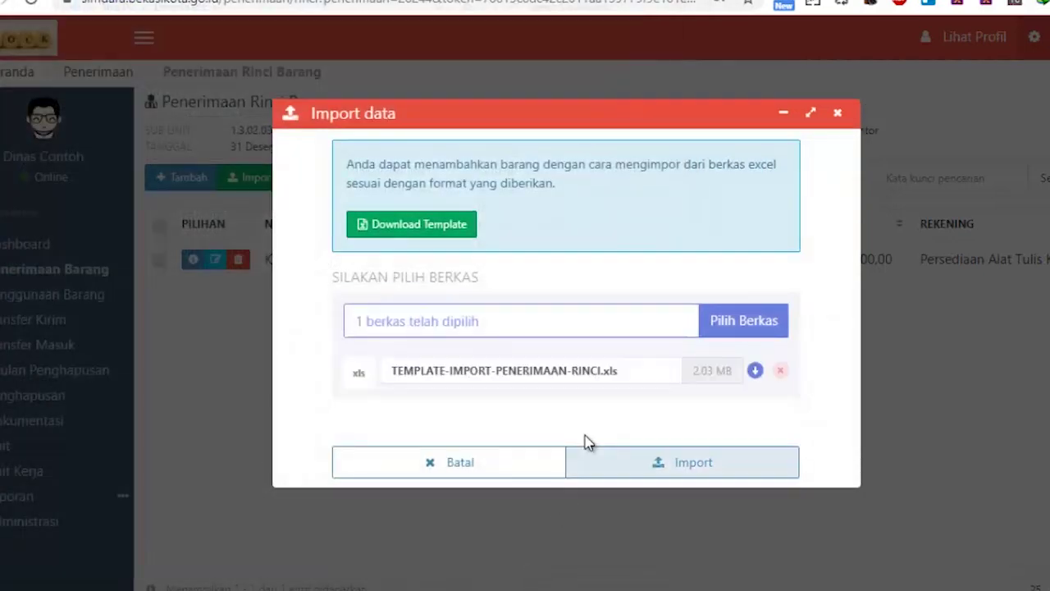
{"action": "left_click", "coordinate": [614, 453]}
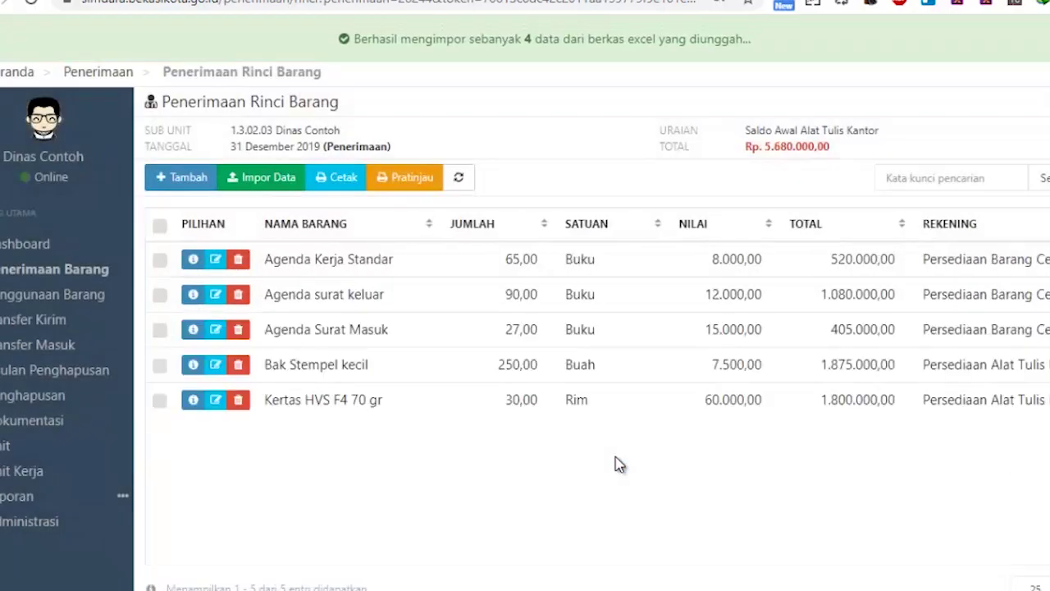
{"action": "left_click_drag", "start_coordinate": [289, 363], "coordinate": [353, 343]}
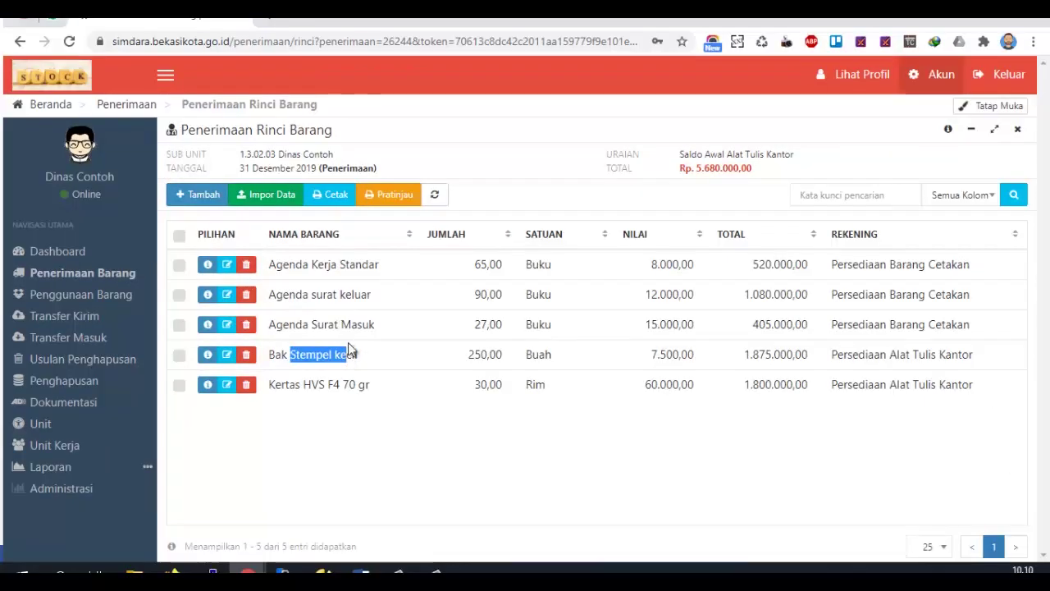
{"action": "left_click", "coordinate": [389, 426]}
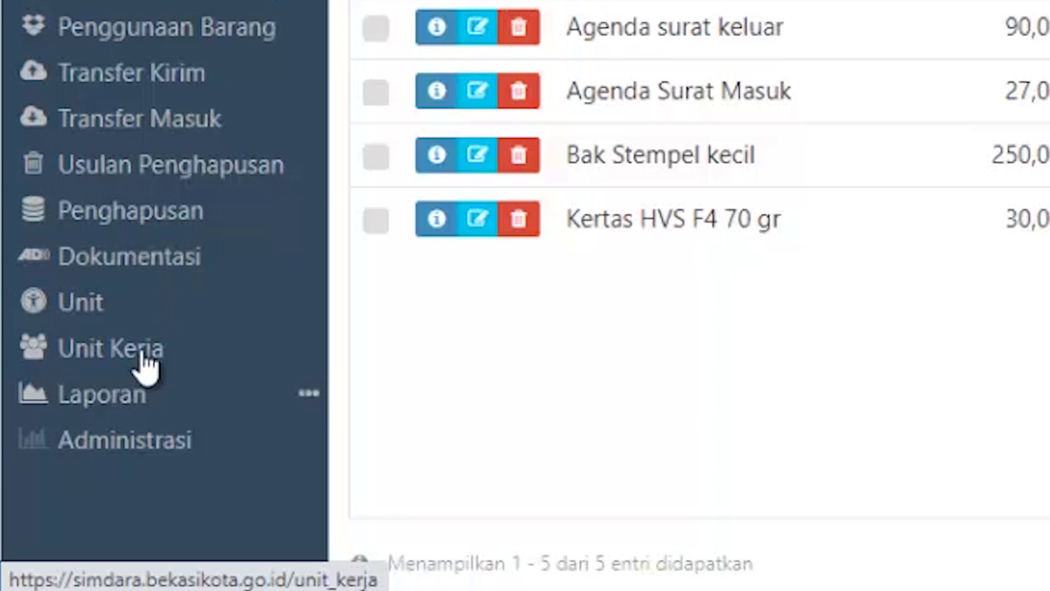
Start a new Unit Kerja record named Bidang ABC with Kepala Bidang ABC as the Jabatan Penanggungjawab
{"action": "left_click", "coordinate": [141, 353]}
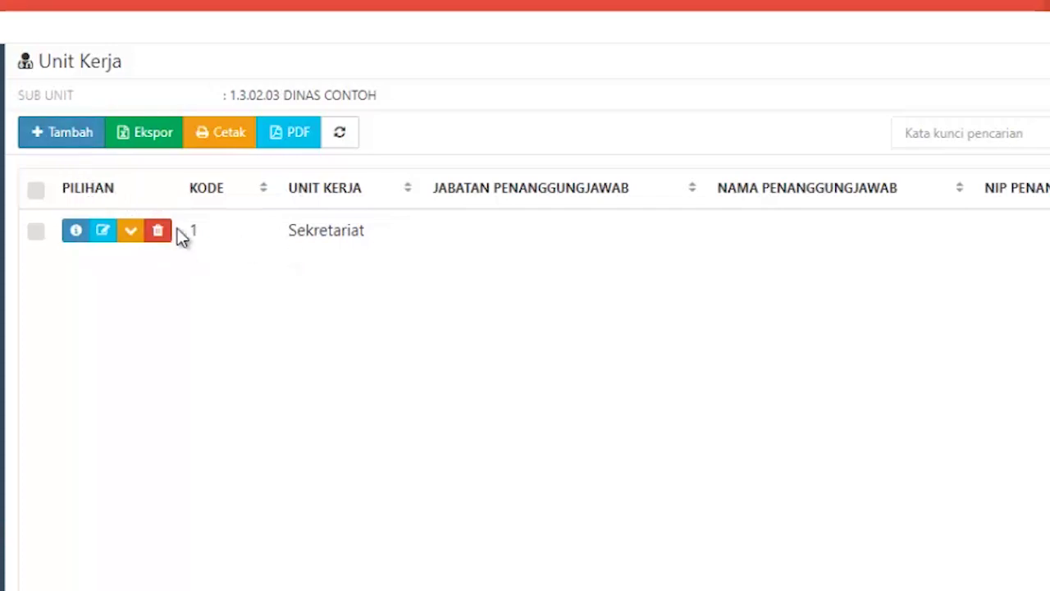
{"action": "left_click", "coordinate": [63, 134]}
{"action": "left_click", "coordinate": [254, 324]}
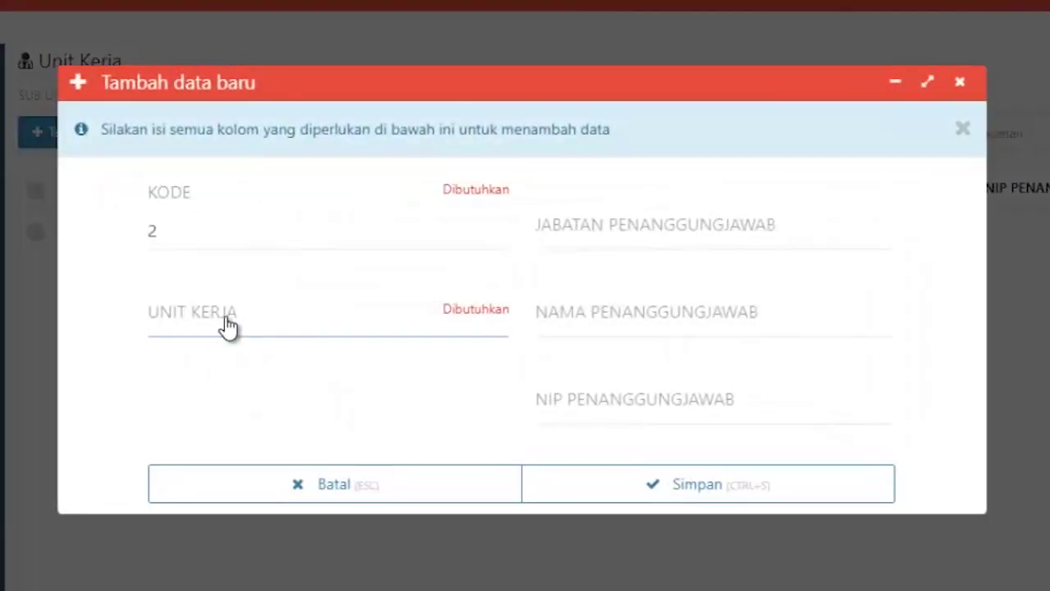
{"action": "type", "text": "Bidang ABC"}
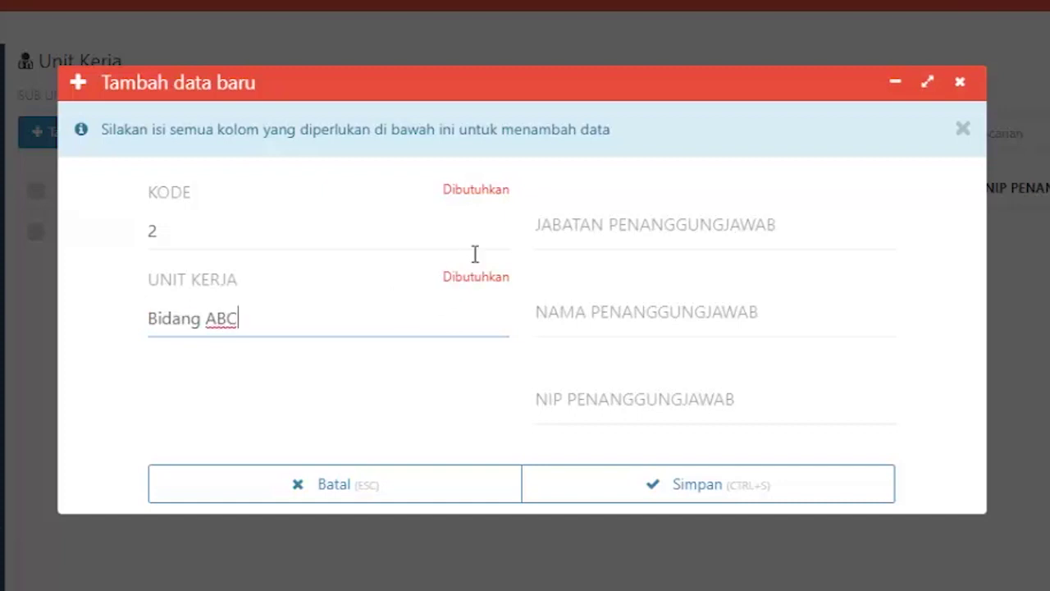
{"action": "left_click", "coordinate": [585, 237]}
{"action": "type", "text": "Kepala Bidang ABC"}
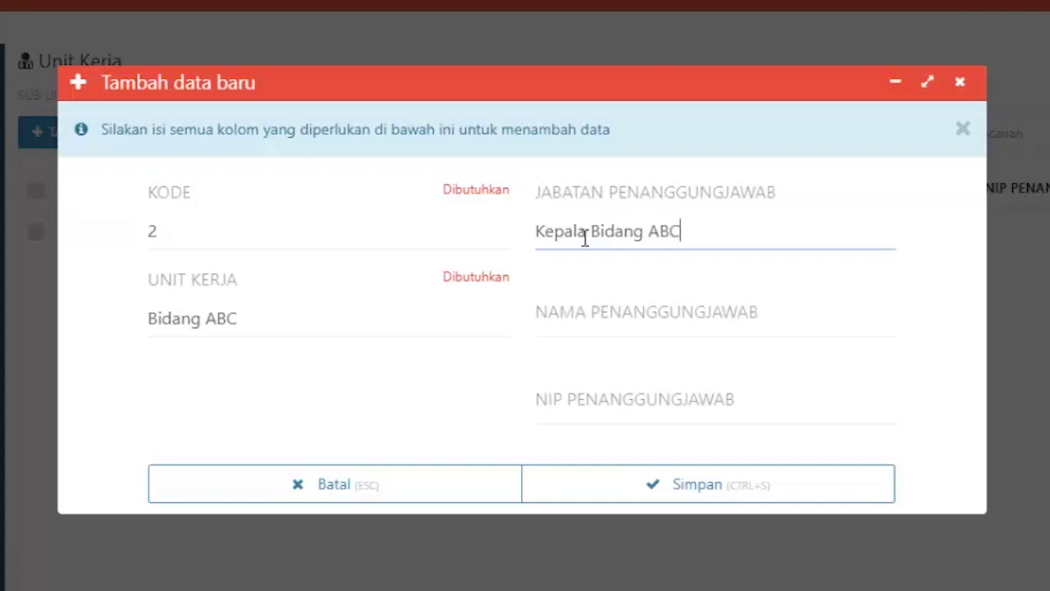
Fill in the responsible person's name and NIP for Bidang ABC and save the work unit
{"action": "key", "text": "Tab"}
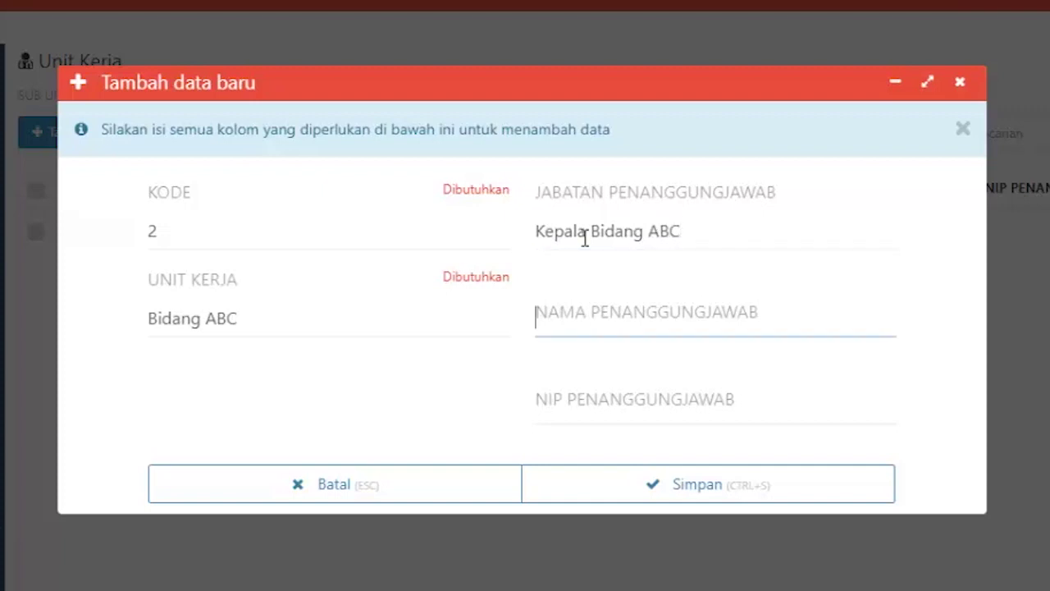
{"action": "type", "text": "Lukman"}
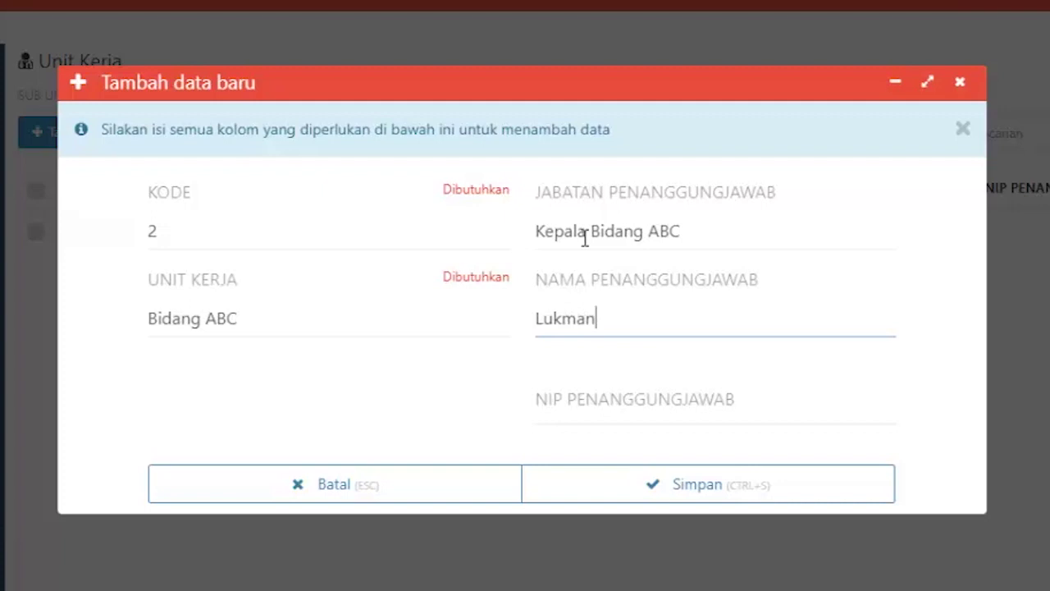
{"action": "key", "text": "Tab"}
{"action": "key", "text": "Tab"}
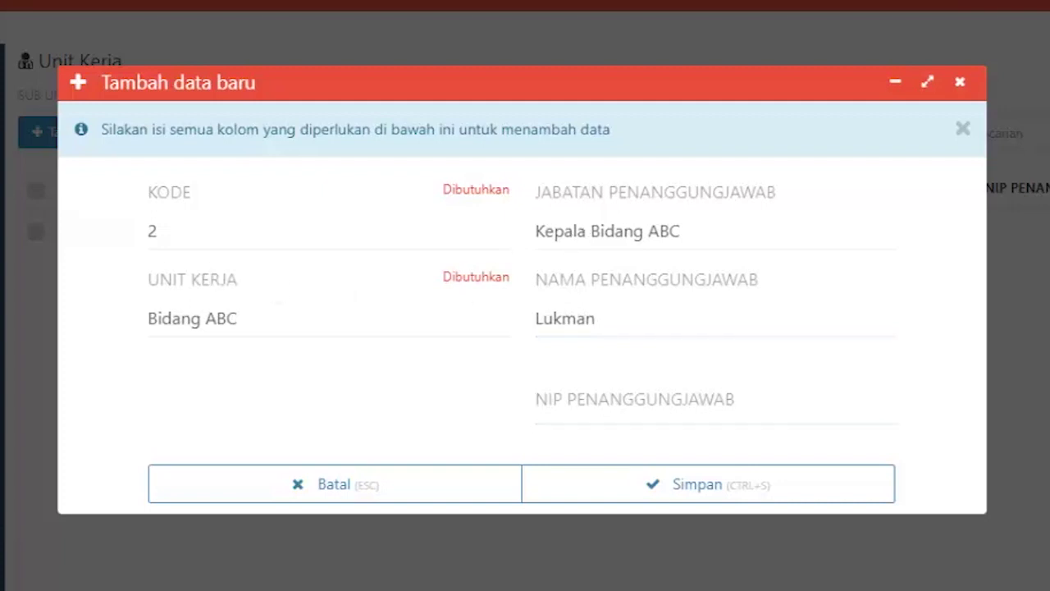
{"action": "left_click", "coordinate": [625, 411]}
{"action": "key", "text": "ctrl+v"}
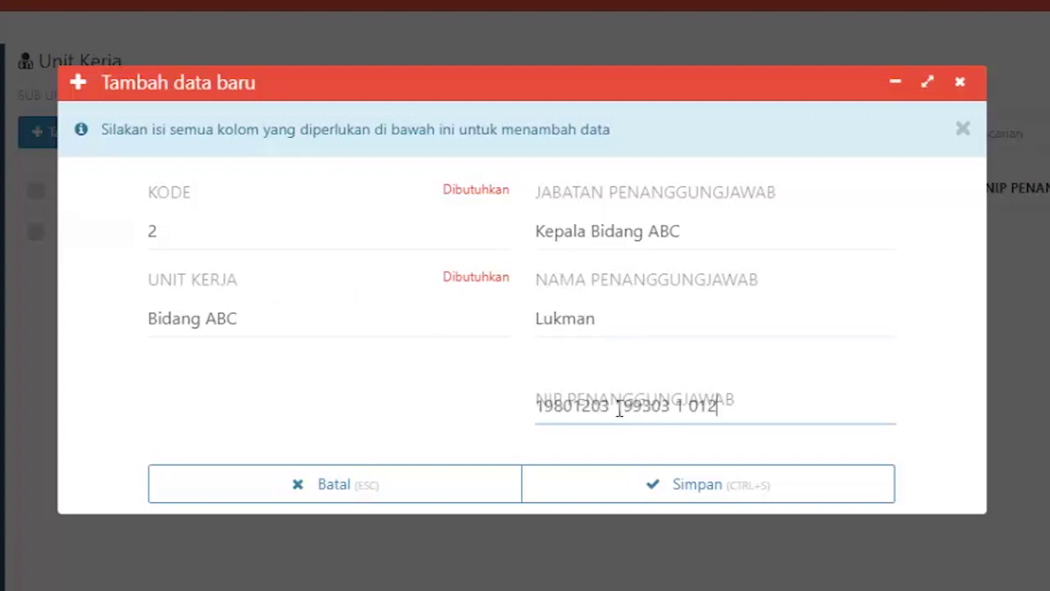
{"action": "left_click", "coordinate": [621, 481]}
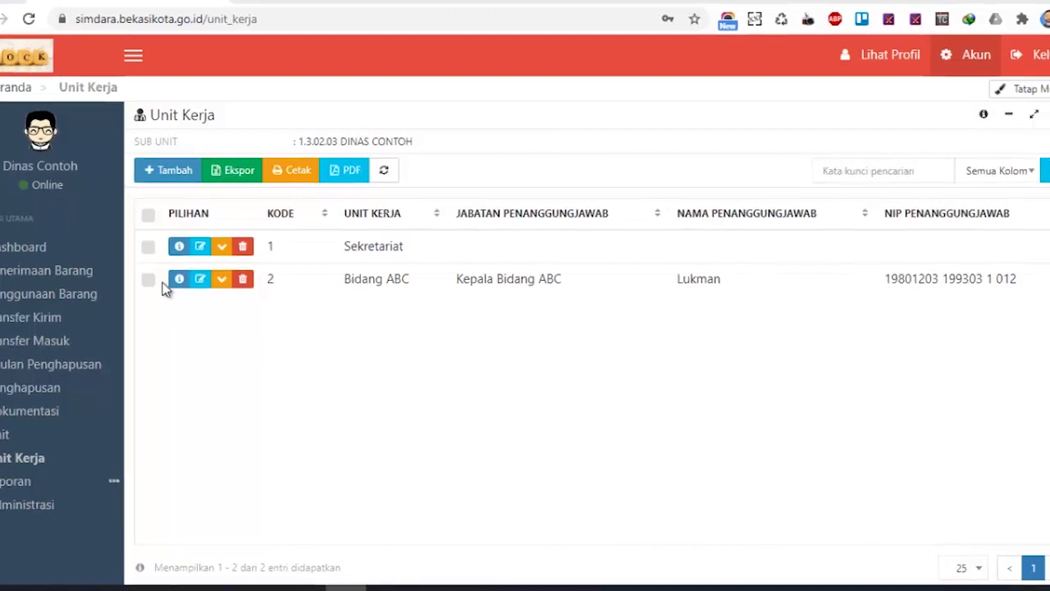
Add a Penggunaan Barang record for the work unit 1. Sekretariat dated 2020-08-17 and save it without a file
{"action": "left_click", "coordinate": [107, 297]}
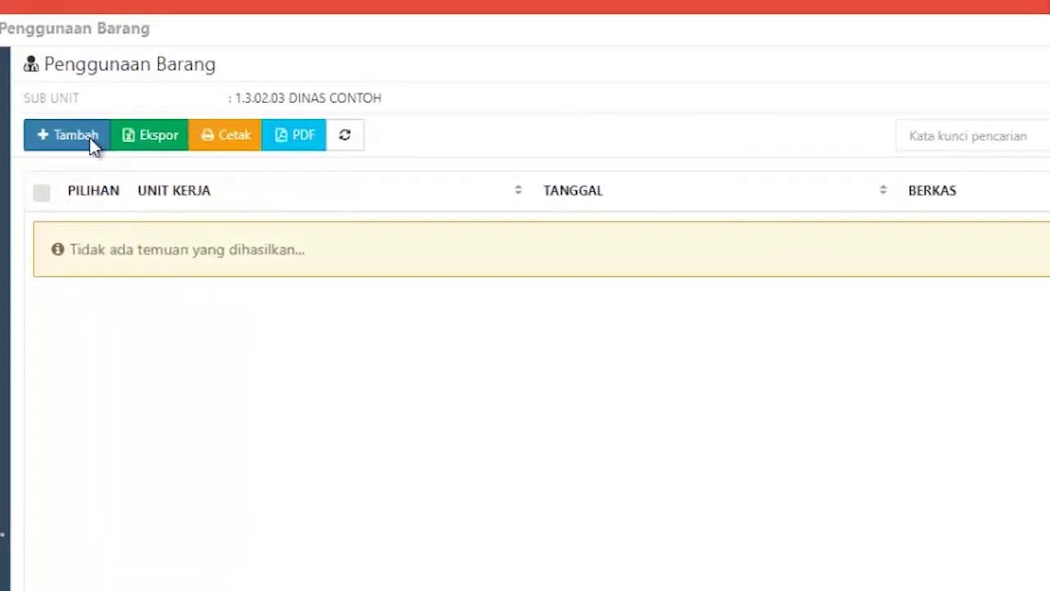
{"action": "left_click", "coordinate": [160, 163]}
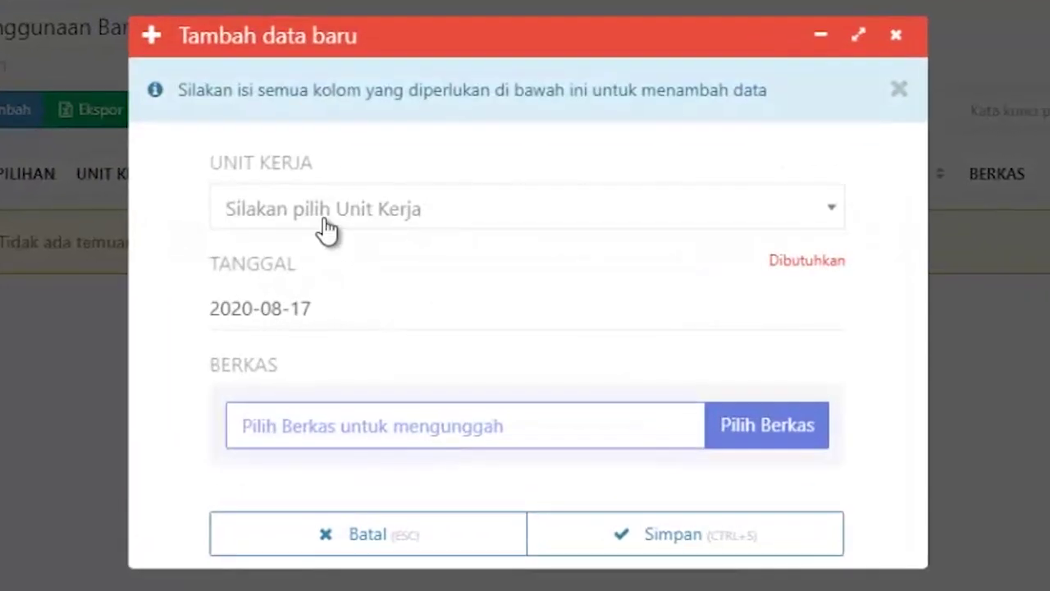
{"action": "left_click", "coordinate": [324, 215]}
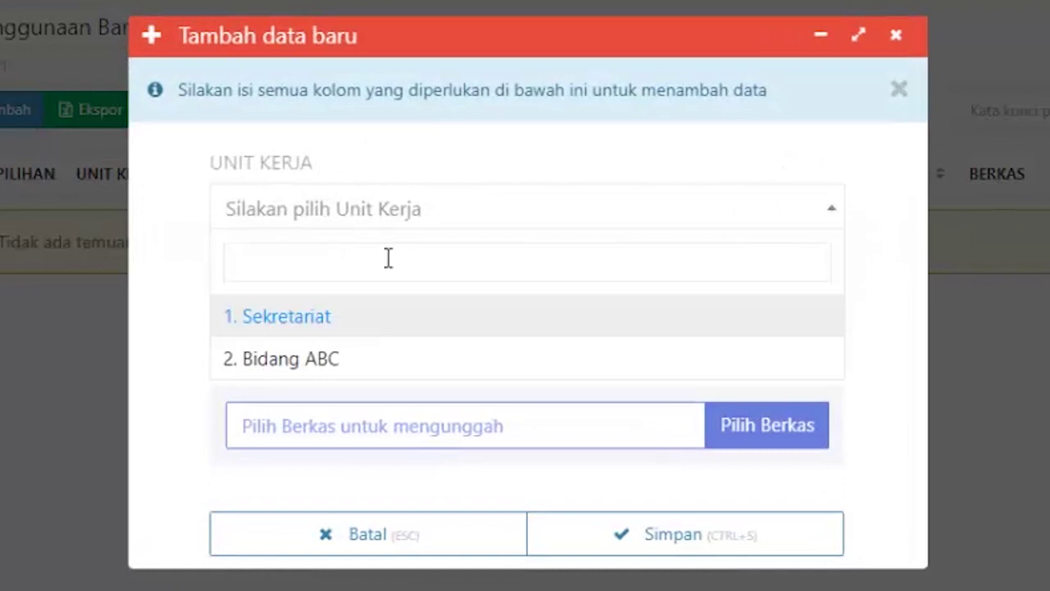
{"action": "left_click", "coordinate": [303, 325]}
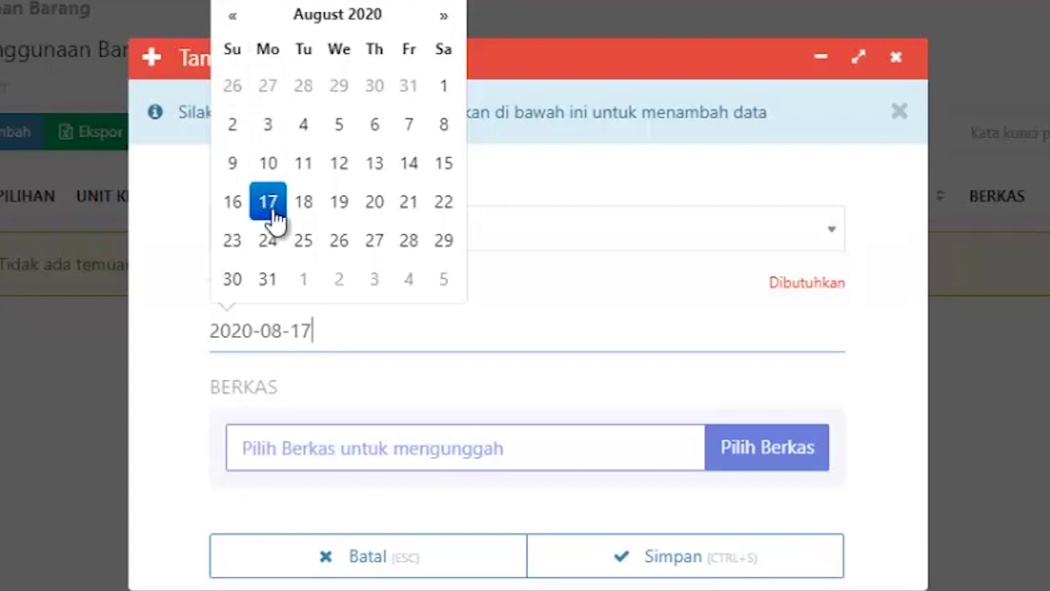
{"action": "left_click", "coordinate": [533, 449]}
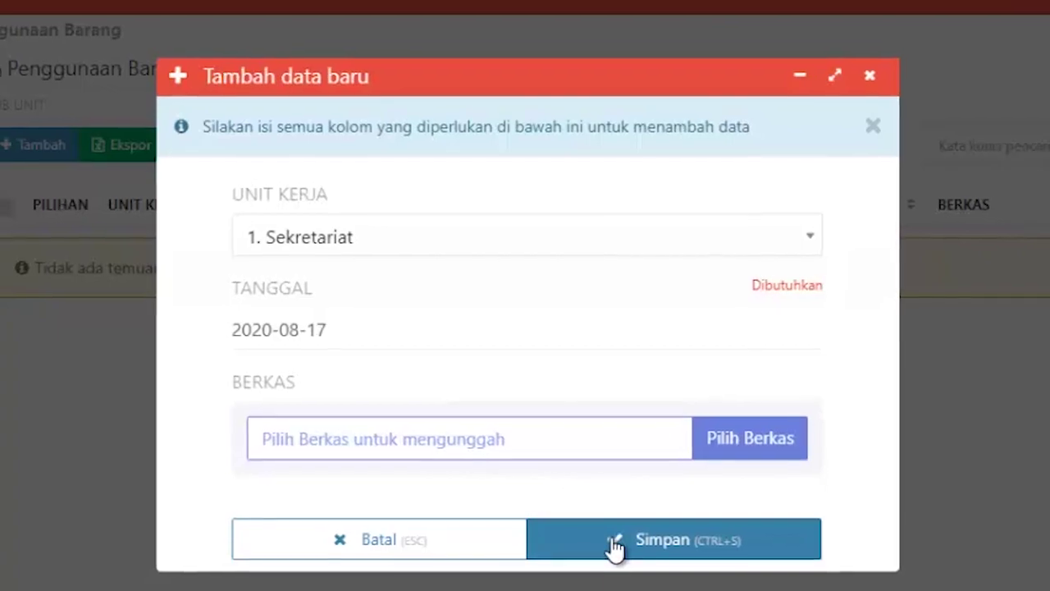
{"action": "left_click", "coordinate": [615, 548]}
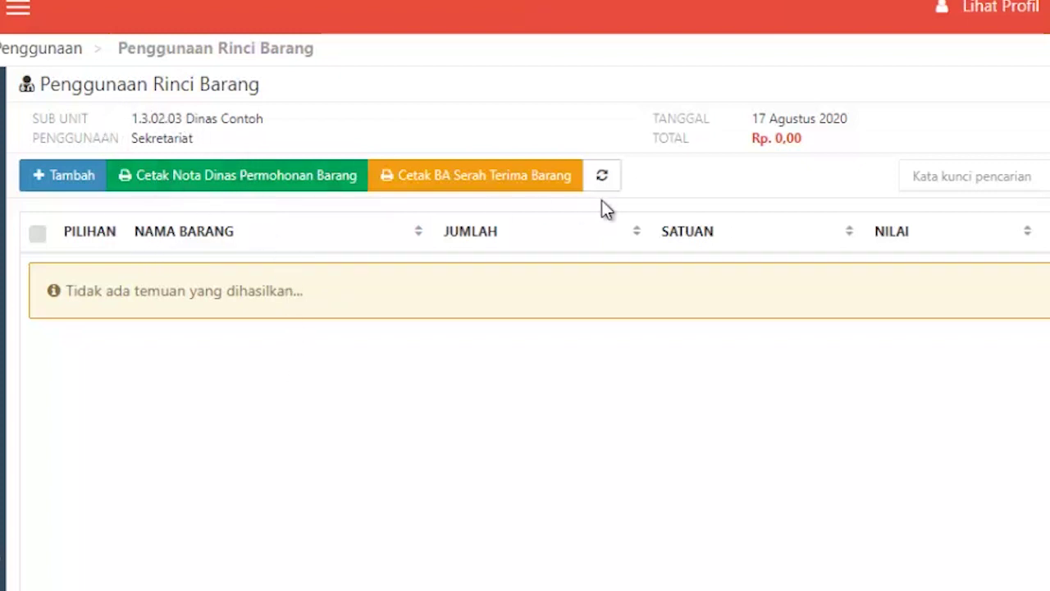
Start a new item in the Sekretariat usage details with Kertas HVS F4 70 gr and check its Sisa
{"action": "left_click", "coordinate": [66, 182]}
{"action": "left_click", "coordinate": [271, 296]}
{"action": "scroll", "coordinate": [304, 509], "scroll_direction": "down", "scroll_amount": 2}
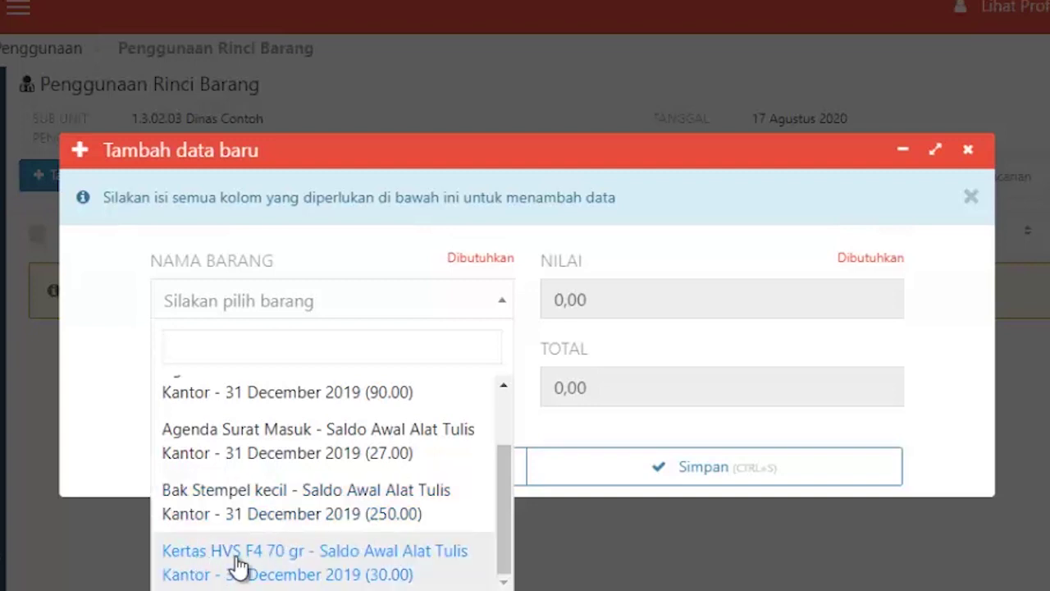
{"action": "left_click", "coordinate": [391, 577]}
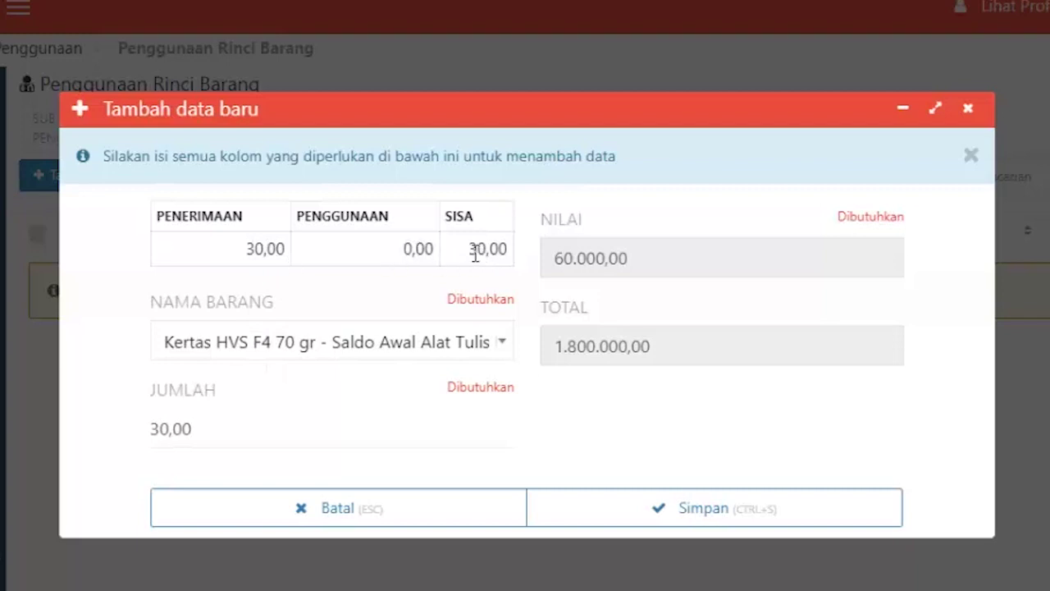
{"action": "left_click_drag", "start_coordinate": [476, 250], "coordinate": [489, 251]}
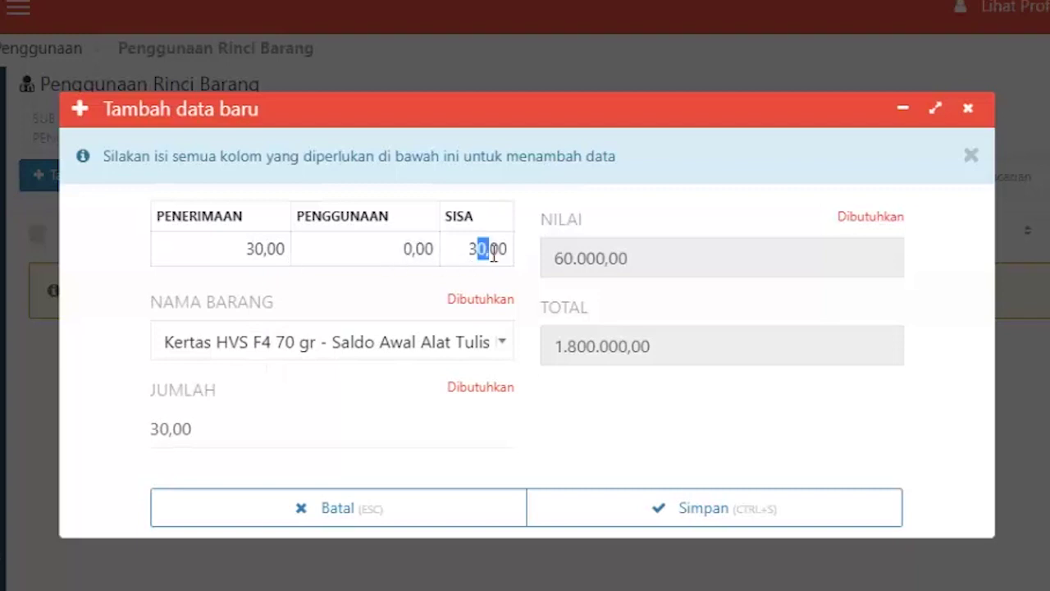
Compare the Kertas HVS F4 70 gr quantity with its Sisa and set the Jumlah to 10
{"action": "left_click", "coordinate": [218, 432]}
{"action": "key", "text": "shift+Left"}
{"action": "key", "text": "shift+Left"}
{"action": "key", "text": "shift+Left"}
{"action": "key", "text": "shift+Left"}
{"action": "key", "text": "shift+Left"}
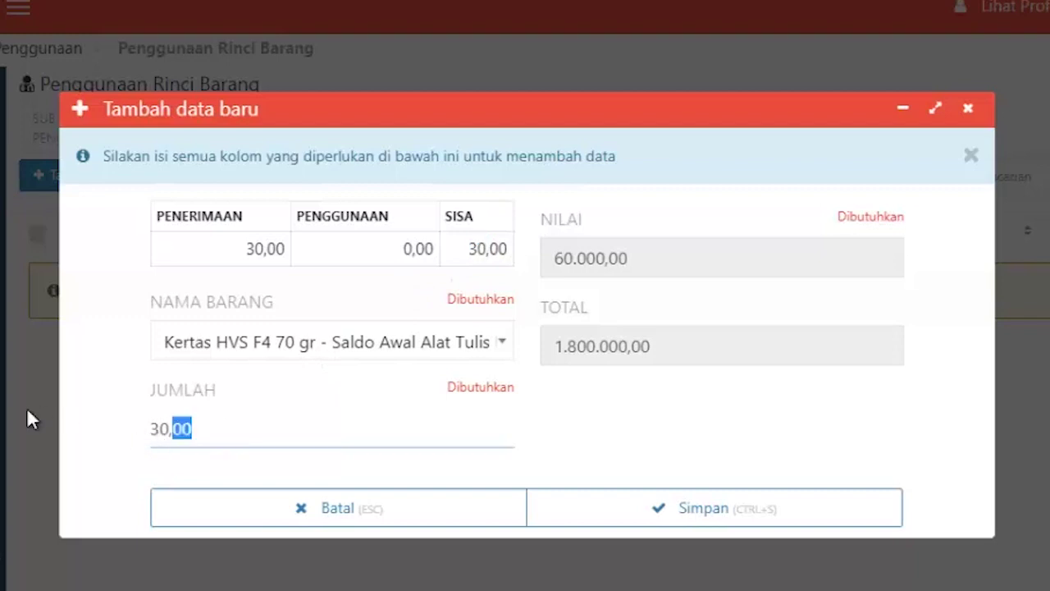
{"action": "left_click", "coordinate": [197, 435]}
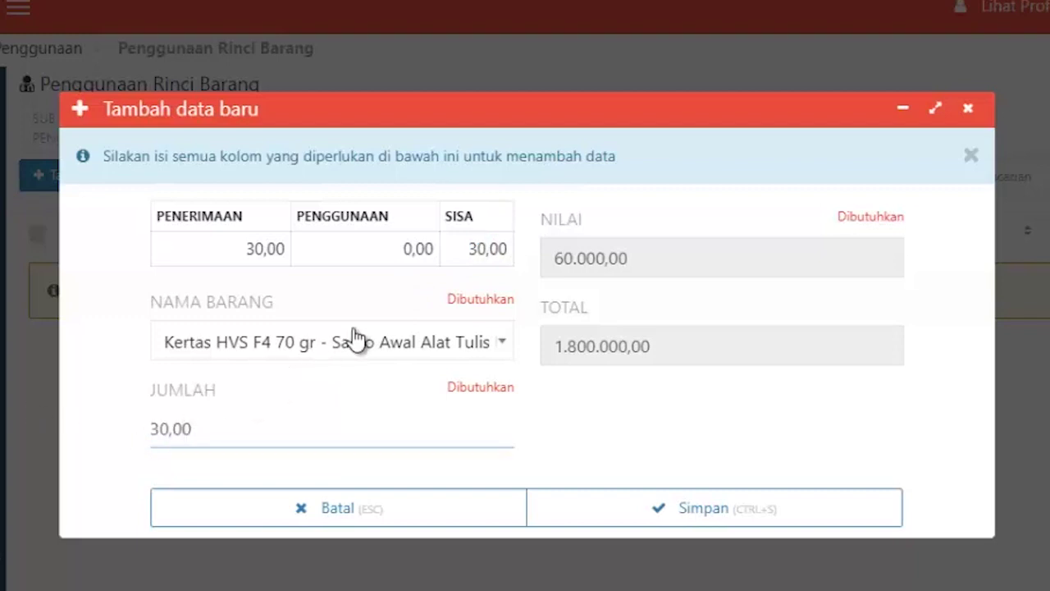
{"action": "left_click_drag", "start_coordinate": [468, 248], "coordinate": [488, 250]}
{"action": "left_click_drag", "start_coordinate": [207, 428], "coordinate": [120, 424]}
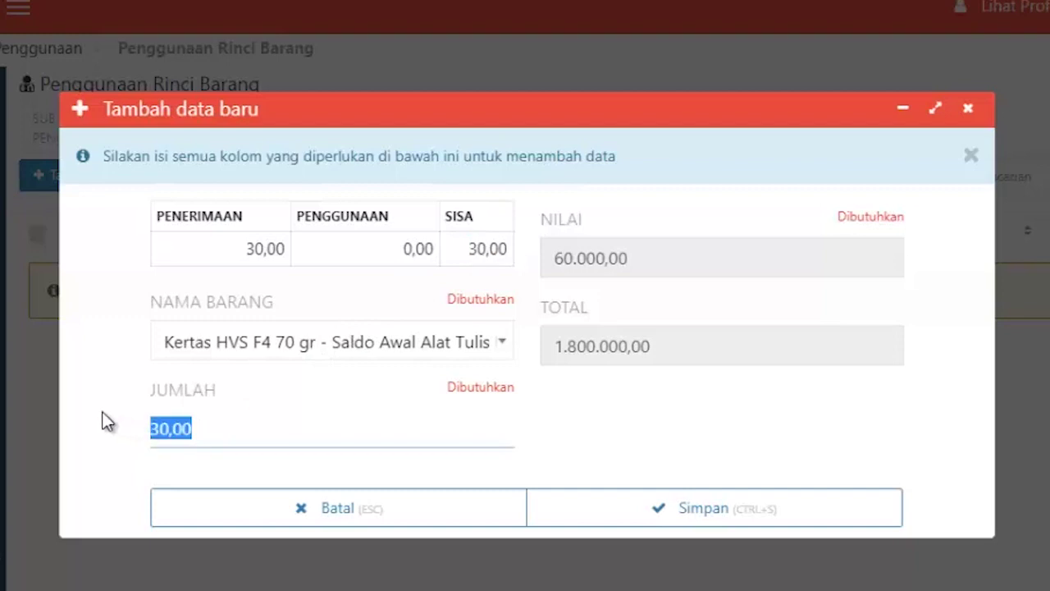
{"action": "type", "text": "10"}
{"action": "key", "text": "Tab"}
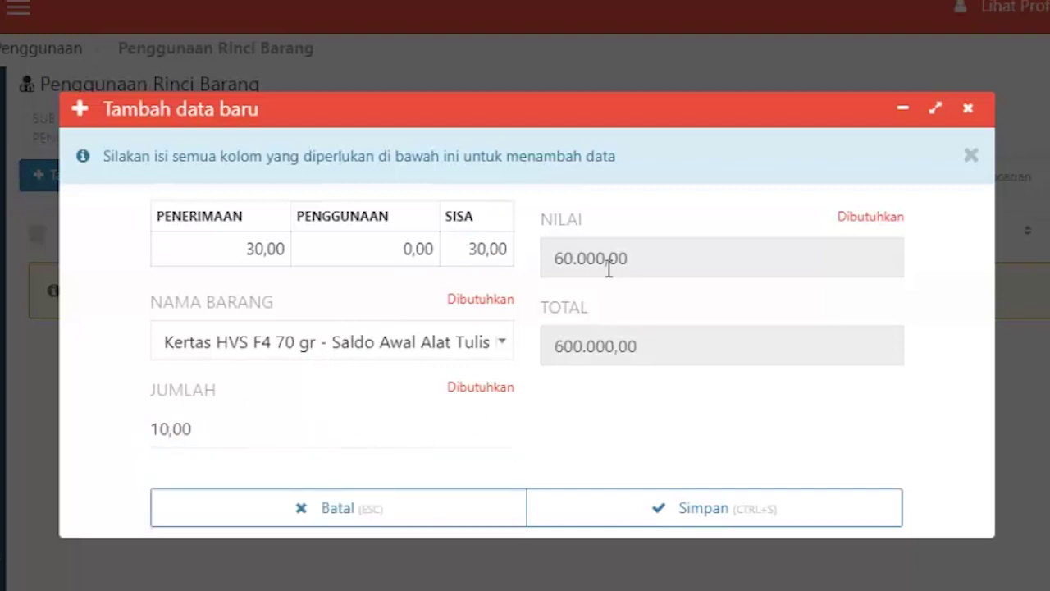
Check the Nilai and Total of the Kertas HVS F4 70 gr usage and save the entry
{"action": "left_click_drag", "start_coordinate": [550, 258], "coordinate": [649, 256]}
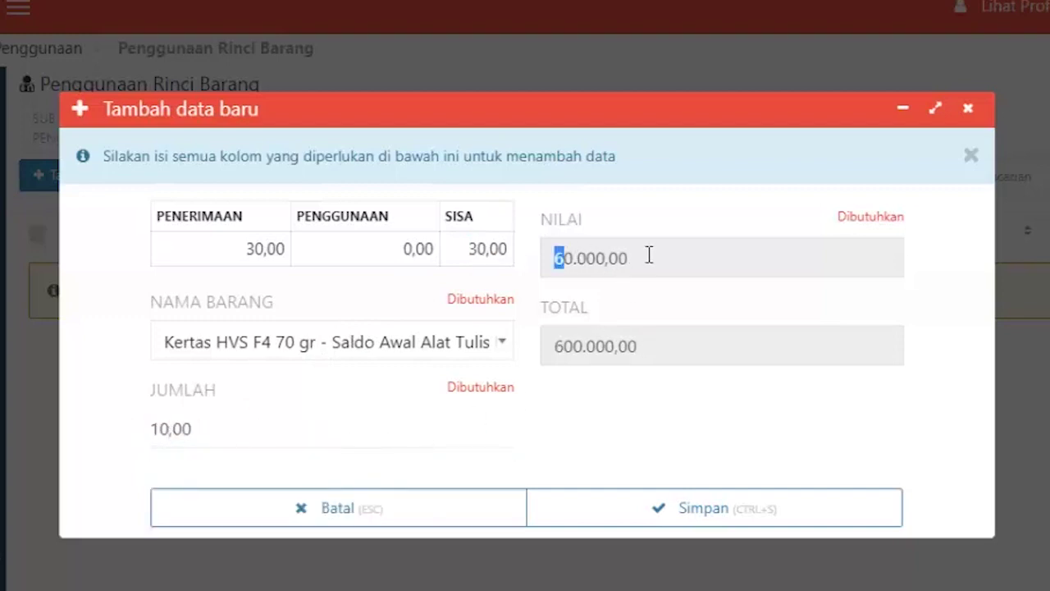
{"action": "left_click", "coordinate": [583, 261]}
{"action": "left_click_drag", "start_coordinate": [555, 257], "coordinate": [623, 312]}
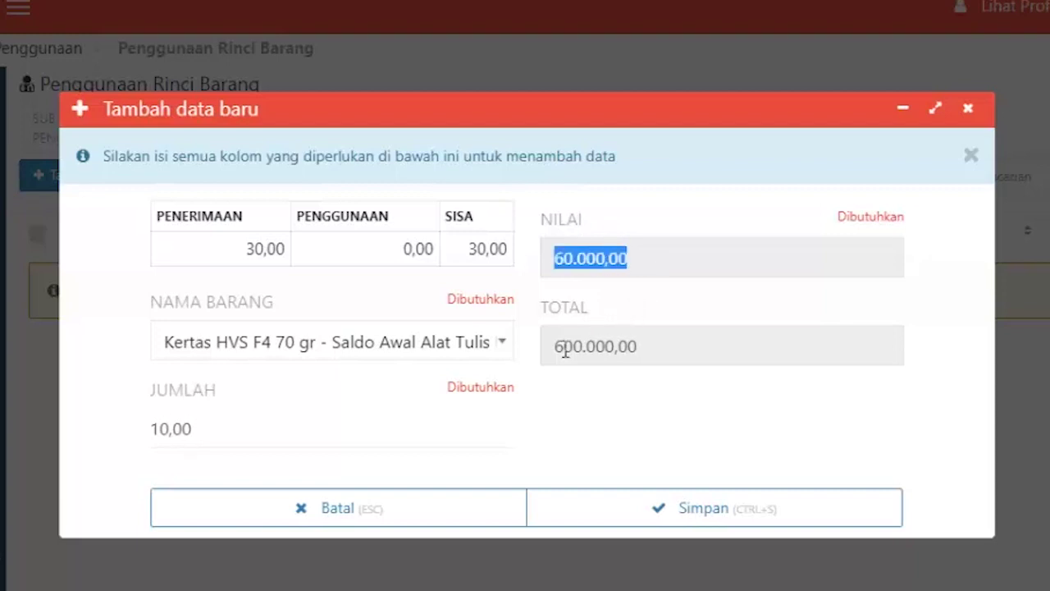
{"action": "left_click_drag", "start_coordinate": [548, 348], "coordinate": [642, 346]}
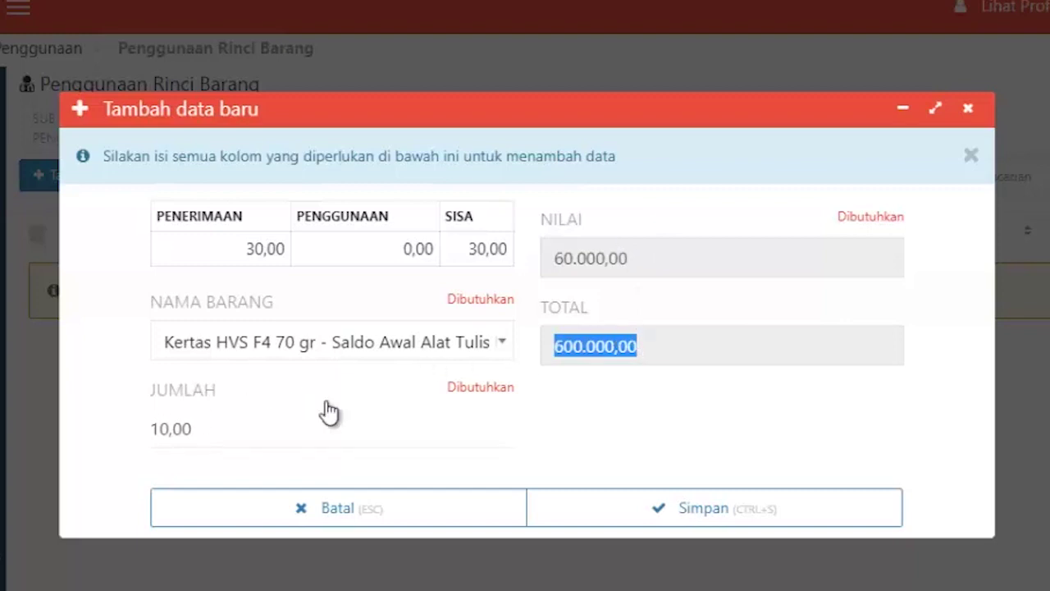
{"action": "left_click", "coordinate": [628, 420]}
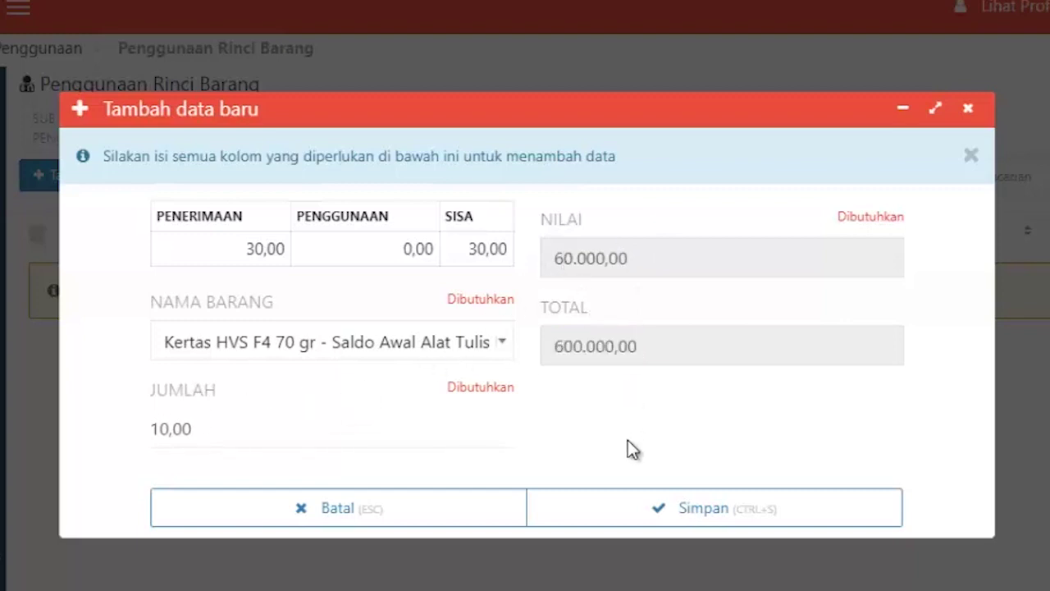
{"action": "left_click", "coordinate": [671, 509]}
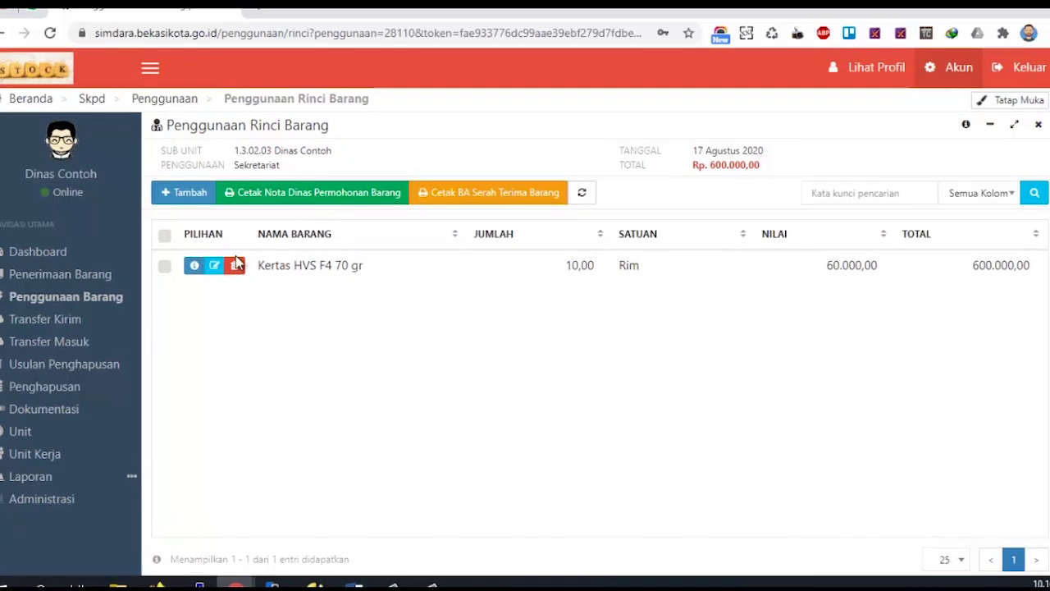
Add Agenda Surat Masuk to the usage details with a Jumlah of 5 and save it
{"action": "left_click", "coordinate": [191, 192]}
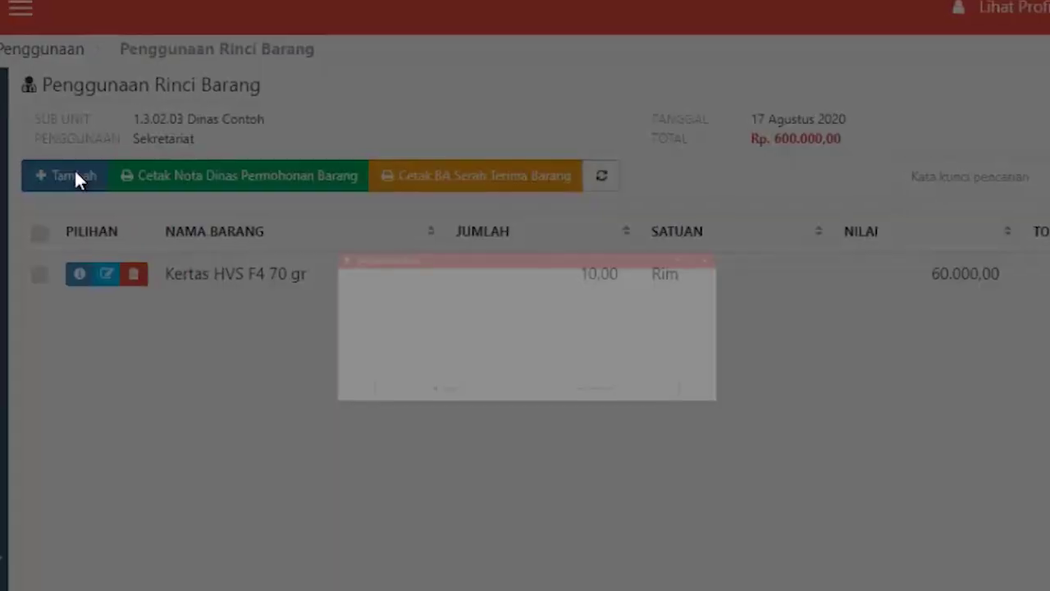
{"action": "left_click", "coordinate": [238, 309]}
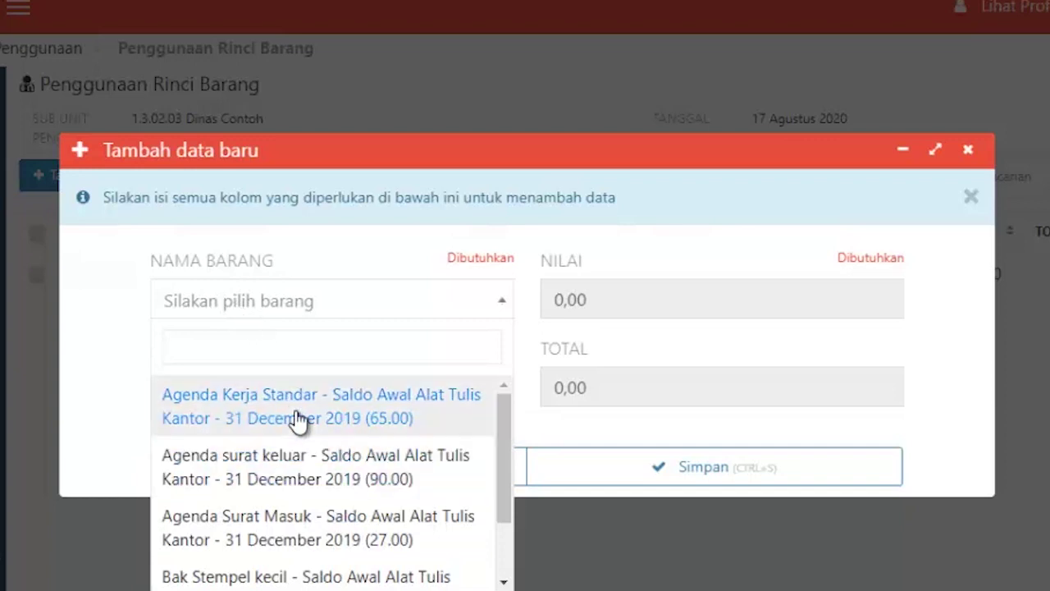
{"action": "left_click", "coordinate": [285, 521]}
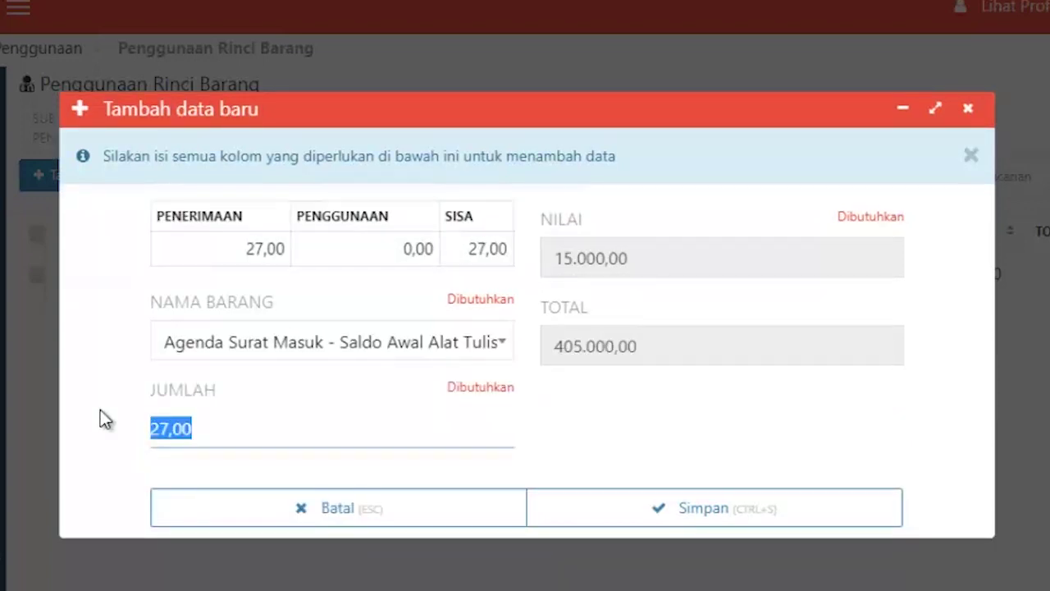
{"action": "type", "text": "5"}
{"action": "left_click", "coordinate": [669, 515]}
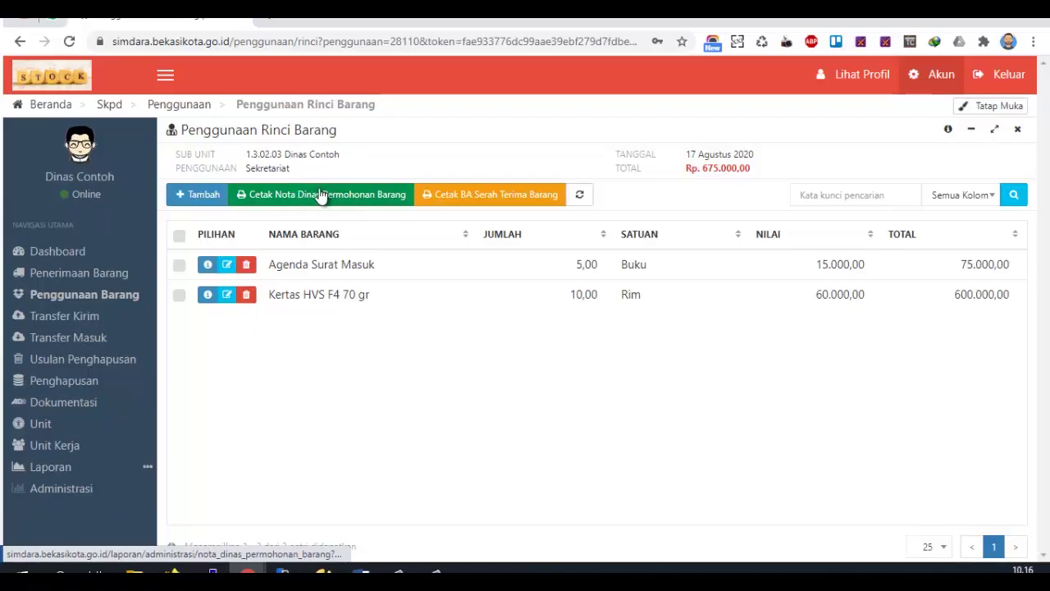
Generate the Nota Dinas Permohonan Barang for this usage and review its table of requested items
{"action": "left_click", "coordinate": [321, 195]}
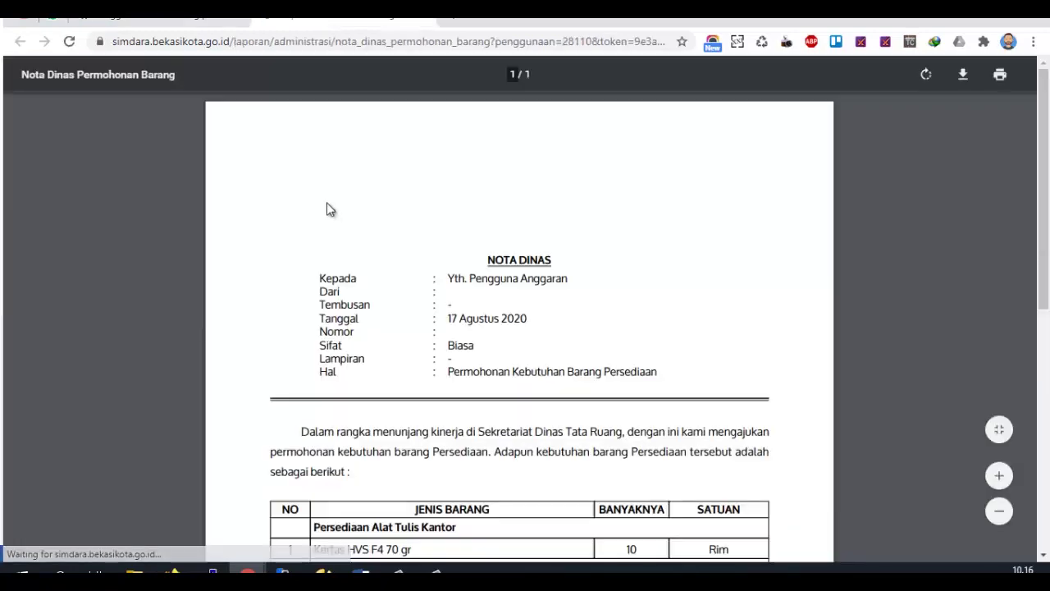
{"action": "scroll", "coordinate": [452, 258], "scroll_direction": "down", "scroll_amount": 2}
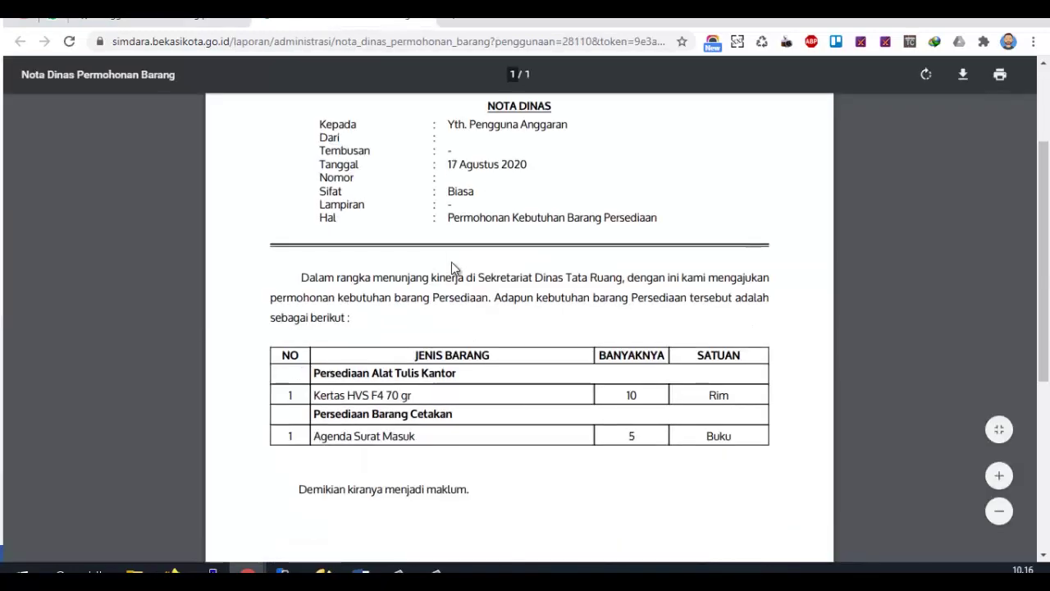
{"action": "scroll", "coordinate": [448, 283], "scroll_direction": "down", "scroll_amount": 1}
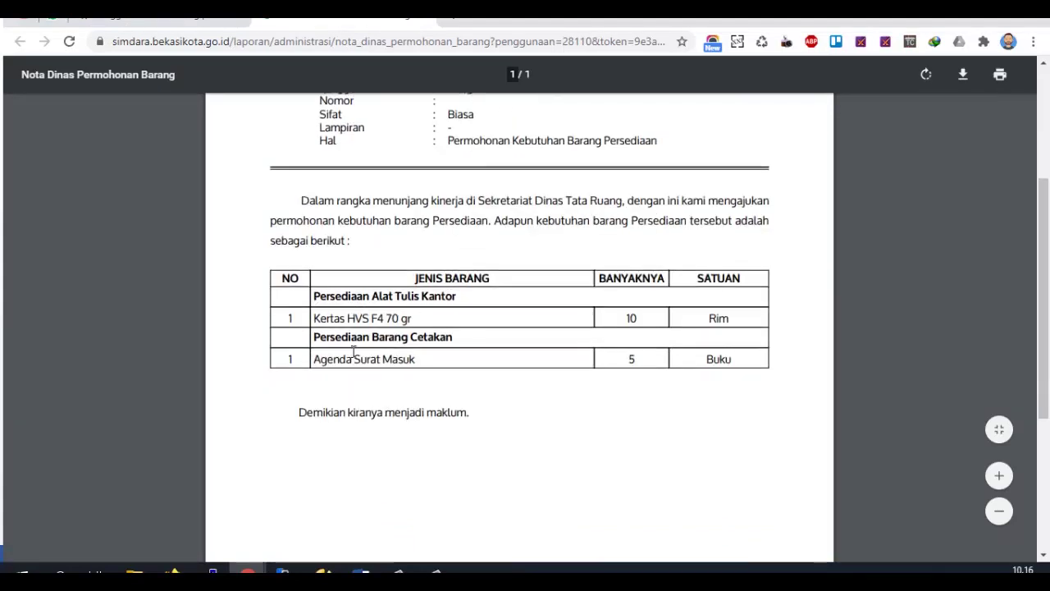
{"action": "left_click_drag", "start_coordinate": [412, 361], "coordinate": [429, 361]}
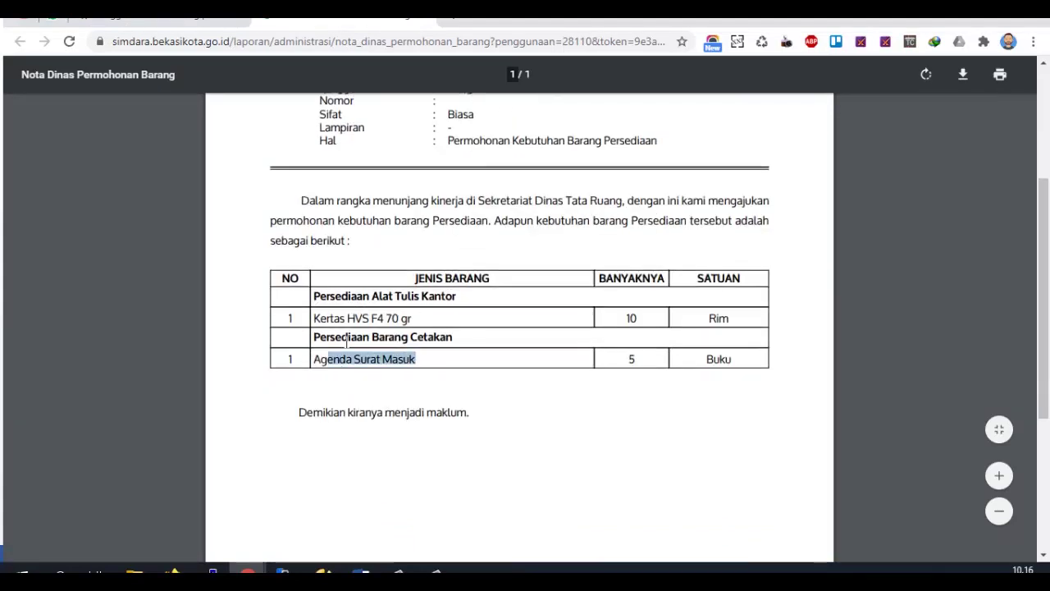
Finish checking the Nota Dinas item categories, and generate the BA Serah Terima Barang for the same usage
{"action": "left_click_drag", "start_coordinate": [341, 337], "coordinate": [441, 338]}
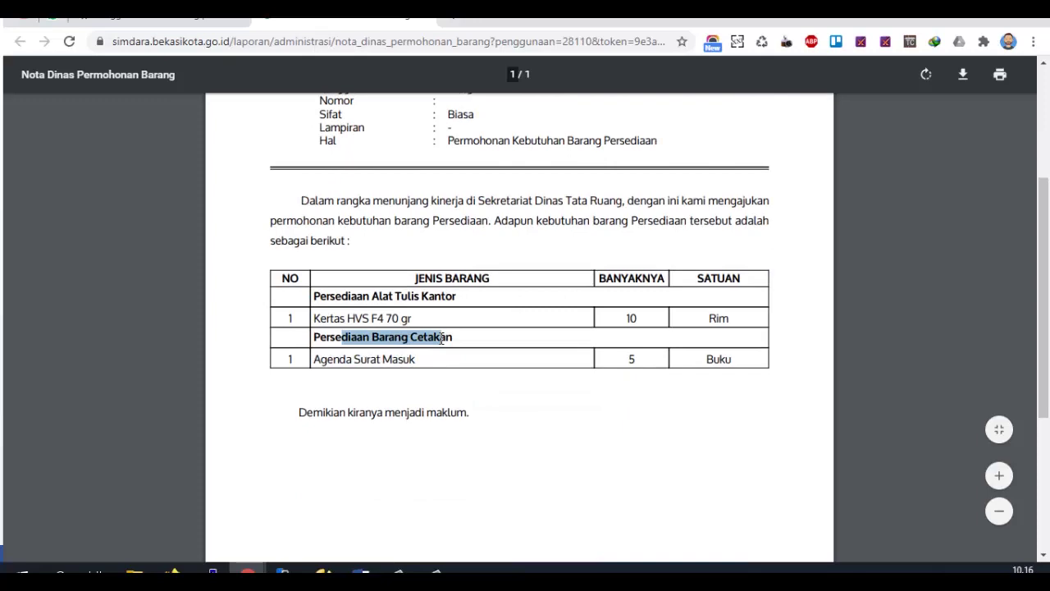
{"action": "scroll", "coordinate": [441, 338], "scroll_direction": "up", "scroll_amount": 3}
{"action": "left_click", "coordinate": [421, 20]}
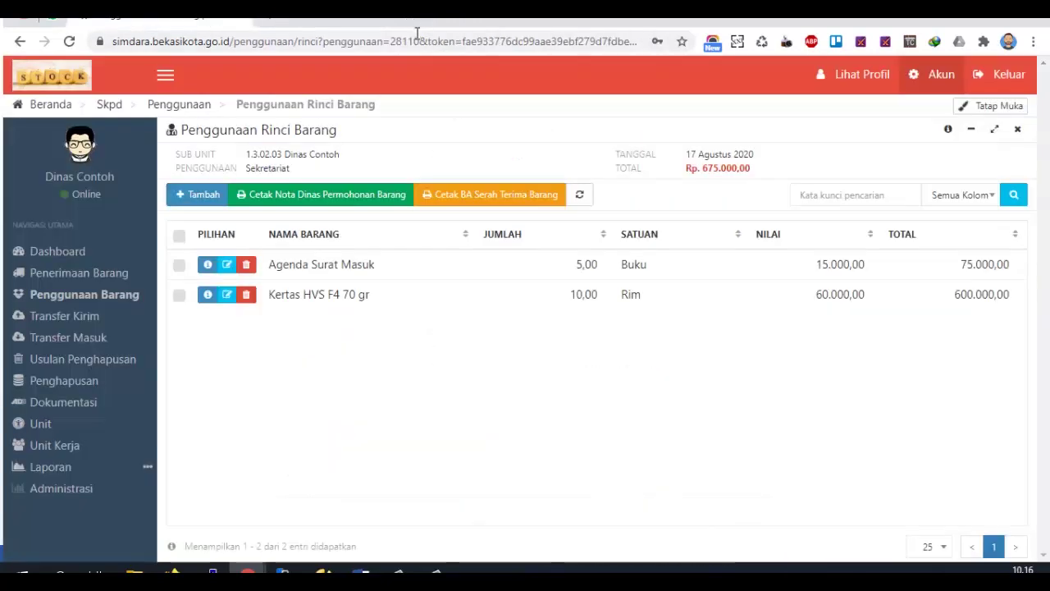
{"action": "left_click", "coordinate": [480, 205]}
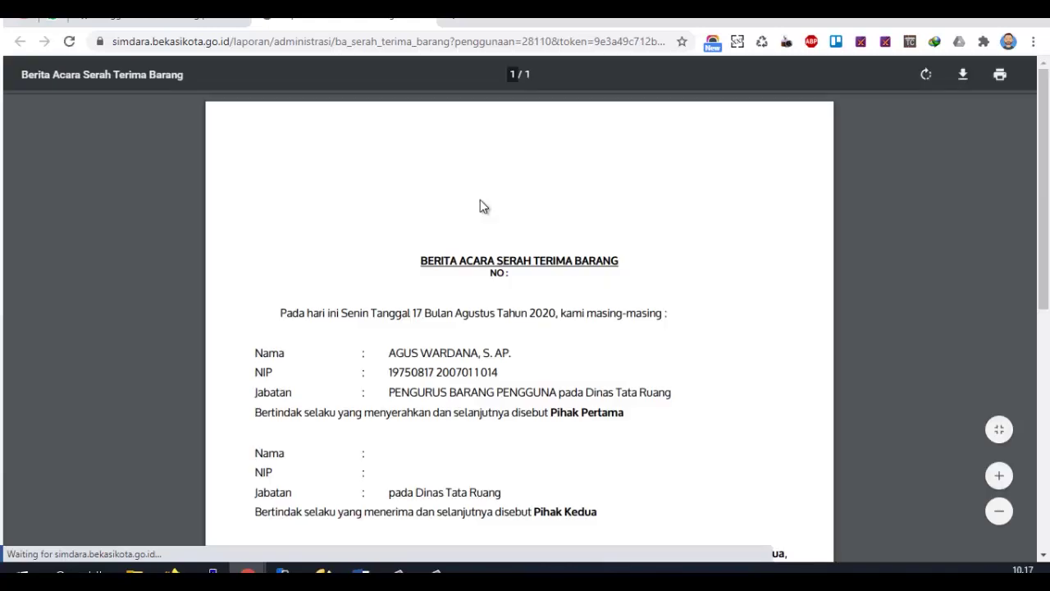
{"action": "key", "text": "ctrl+w"}
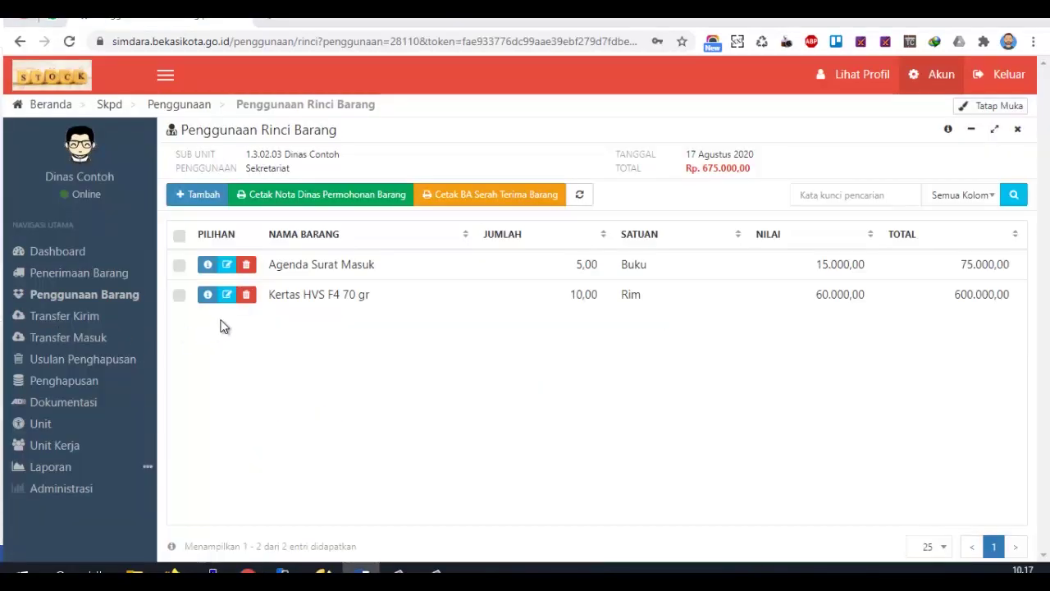
{"action": "left_click", "coordinate": [196, 108]}
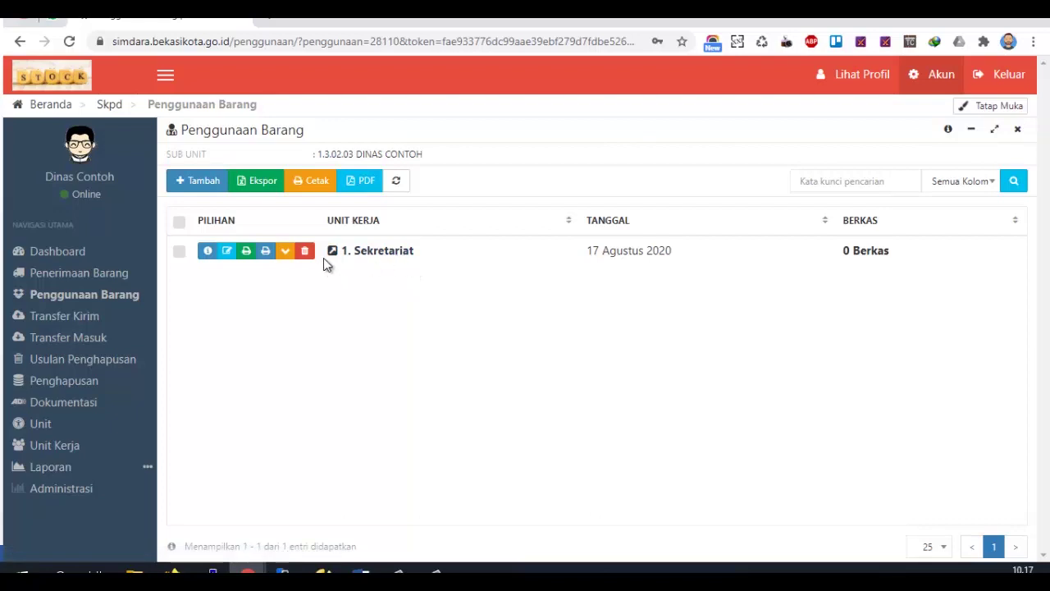
{"action": "left_click", "coordinate": [211, 181]}
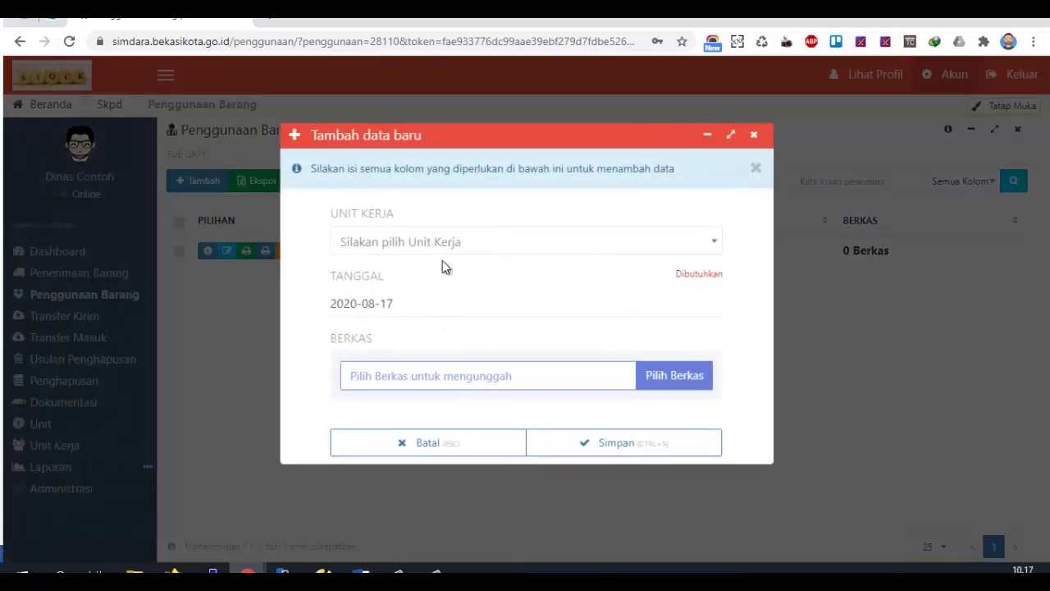
{"action": "left_click", "coordinate": [363, 249]}
{"action": "left_click", "coordinate": [348, 441]}
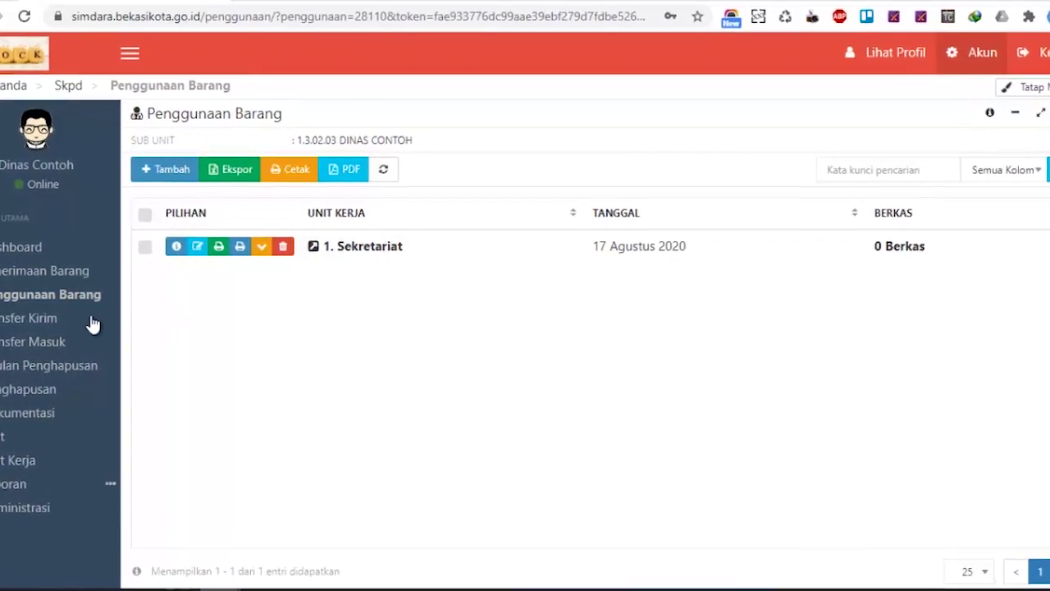
Start a new outgoing item transfer with 1.3.1.3 Dinas Example as the SKPD Penerima
{"action": "left_click", "coordinate": [15, 324]}
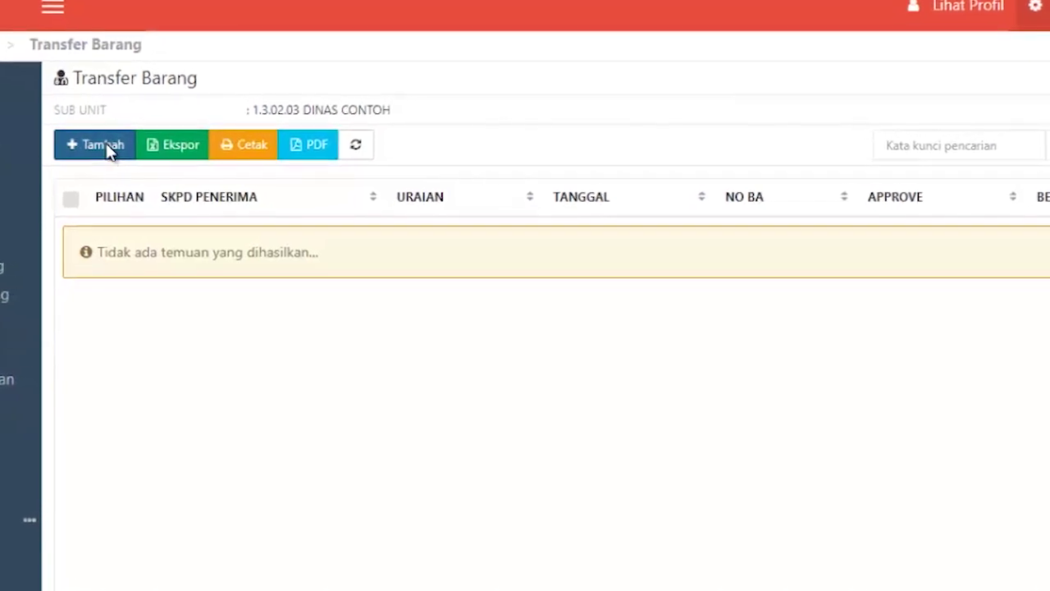
{"action": "left_click", "coordinate": [115, 151]}
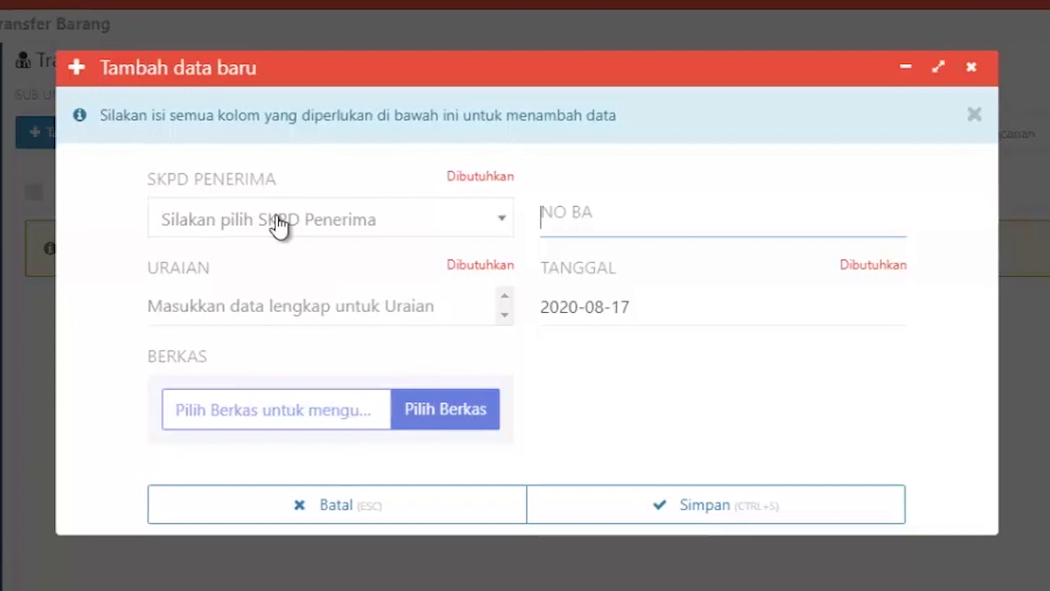
{"action": "left_click", "coordinate": [283, 226]}
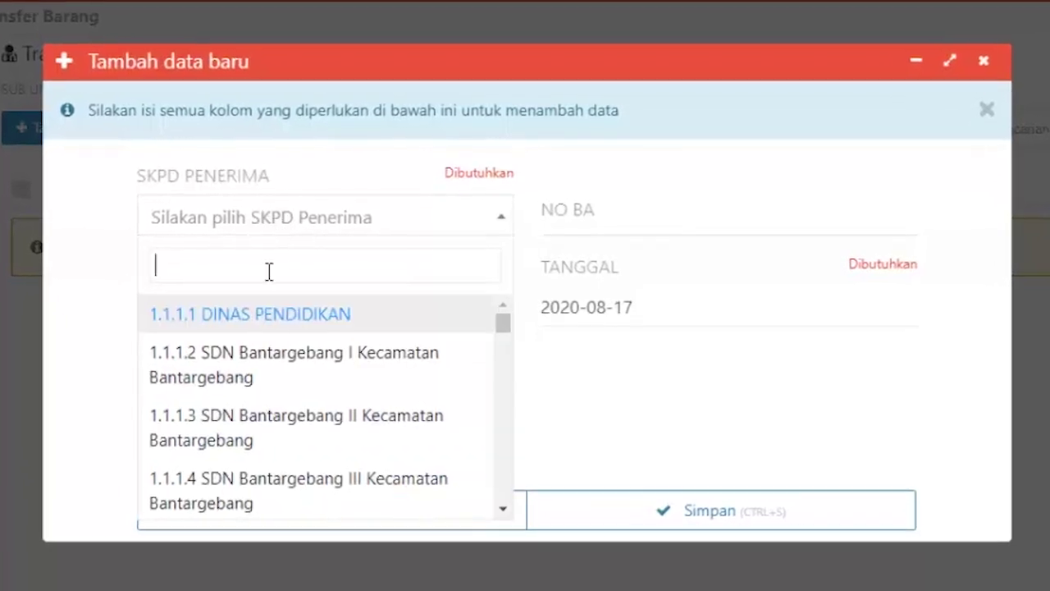
{"action": "type", "text": "exxa"}
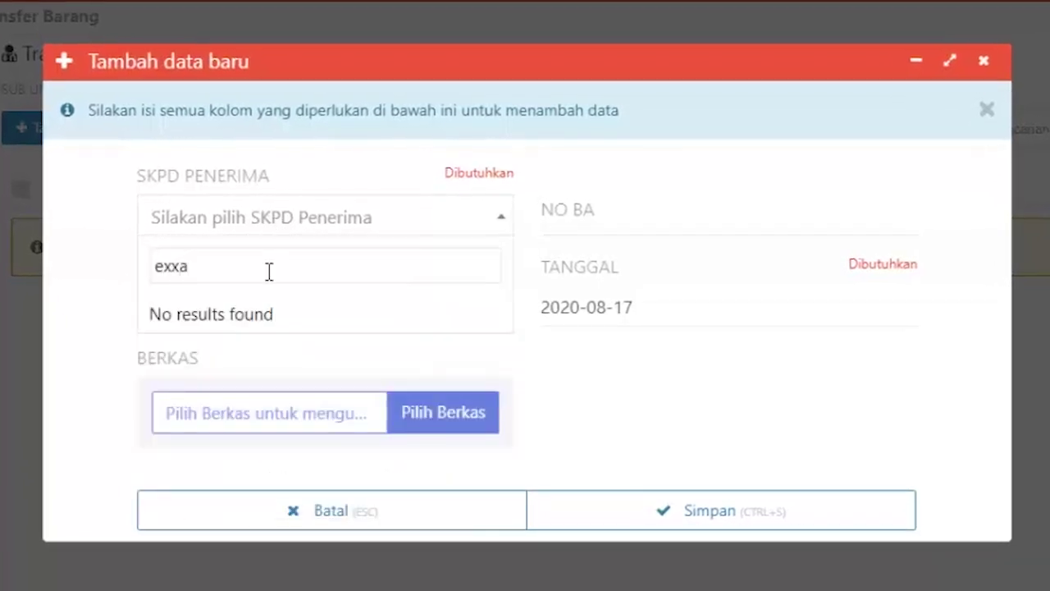
{"action": "key", "text": "BackSpace"}
{"action": "type", "text": "a"}
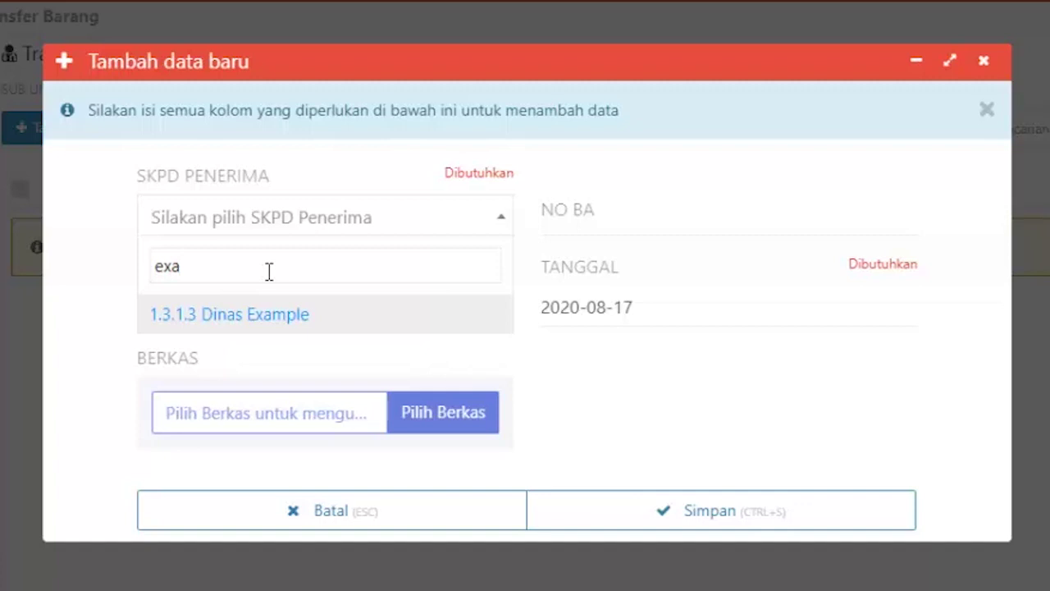
{"action": "left_click", "coordinate": [265, 312]}
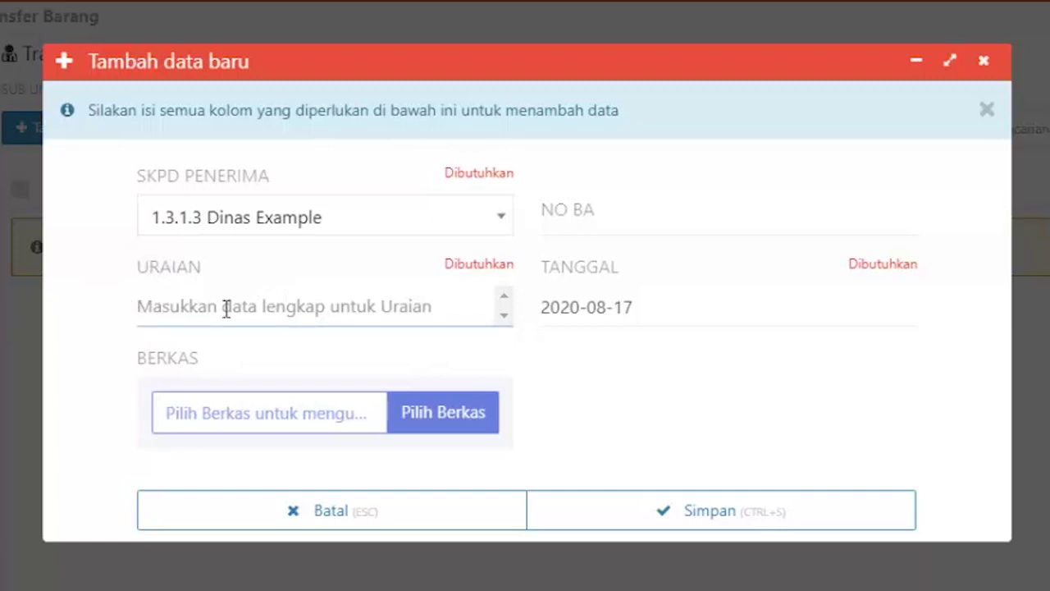
Fill in the transfer's Uraian as "Transfer barang alat ulis kantor dari dinas contoh"
{"action": "type", "text": "T"}
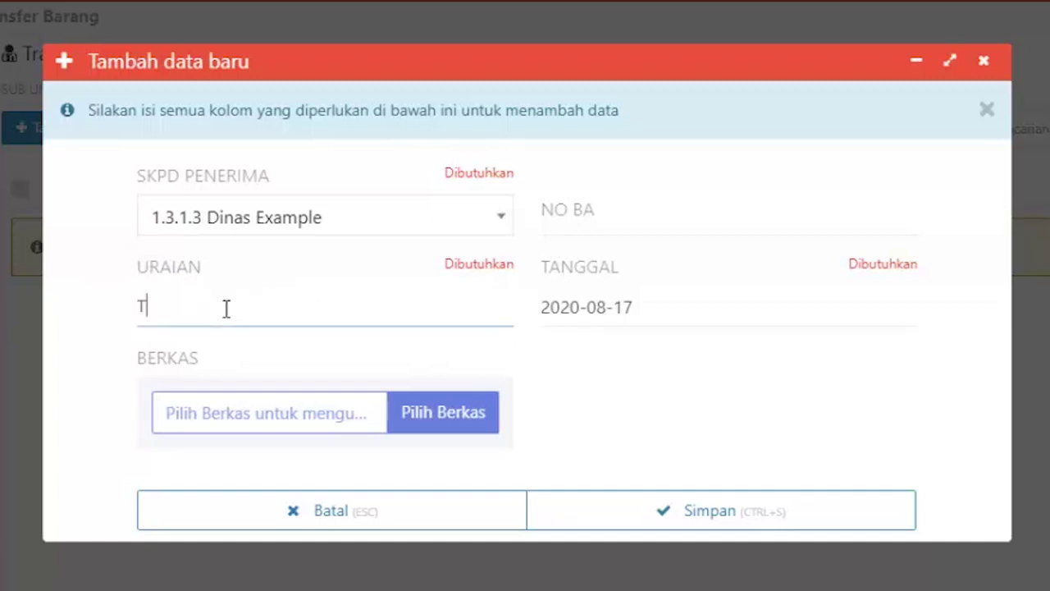
{"action": "type", "text": "ransfer"}
{"action": "type", "text": "barang alat ulis kanto"}
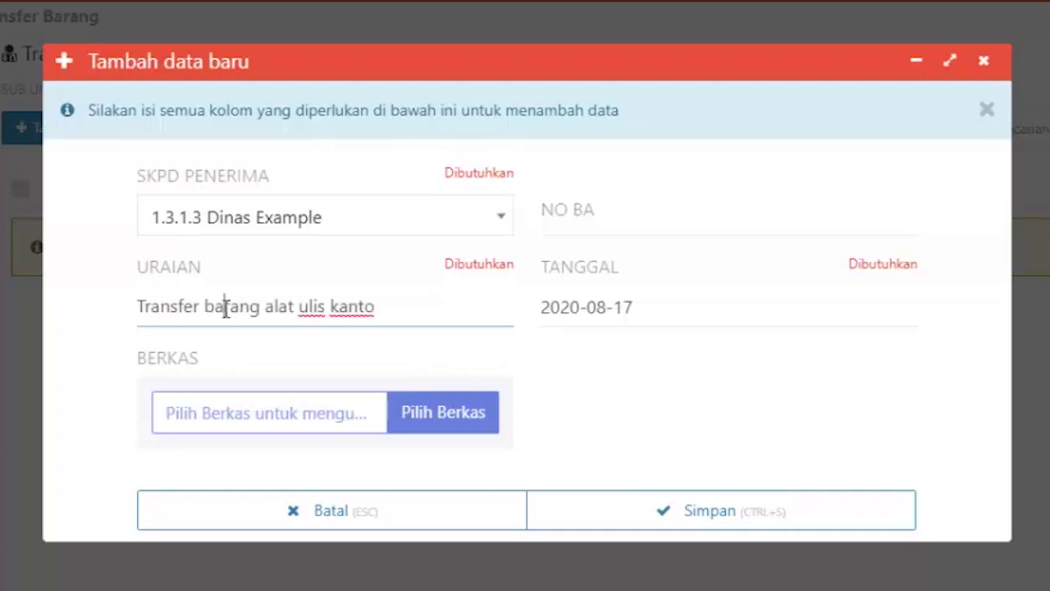
{"action": "type", "text": "r dari  dinas contoh"}
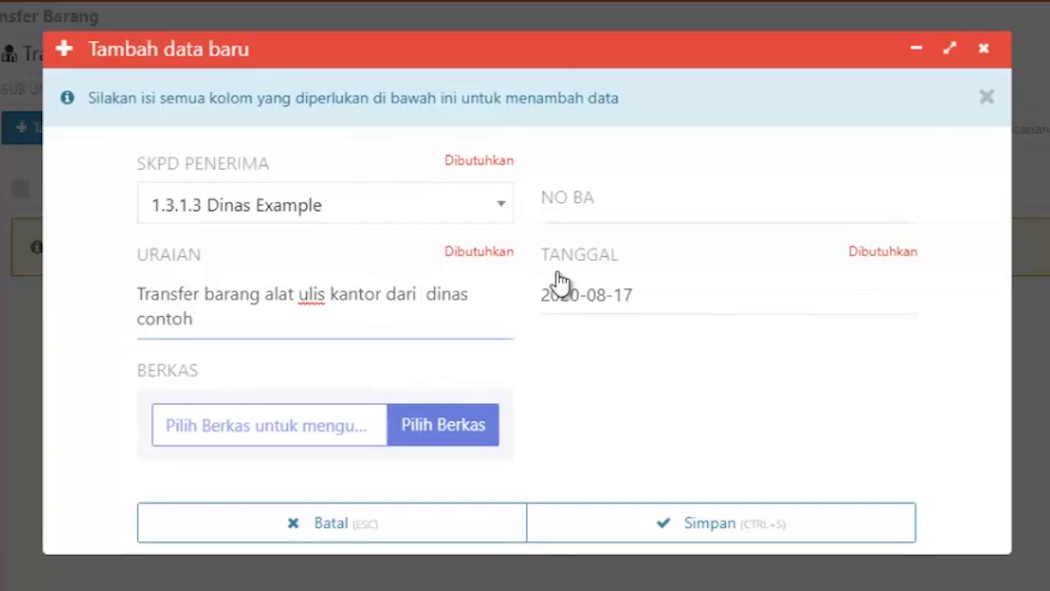
Leave the No BA empty, set the transfer's Tanggal to 2020-08-18 and save the record
{"action": "left_click", "coordinate": [600, 218]}
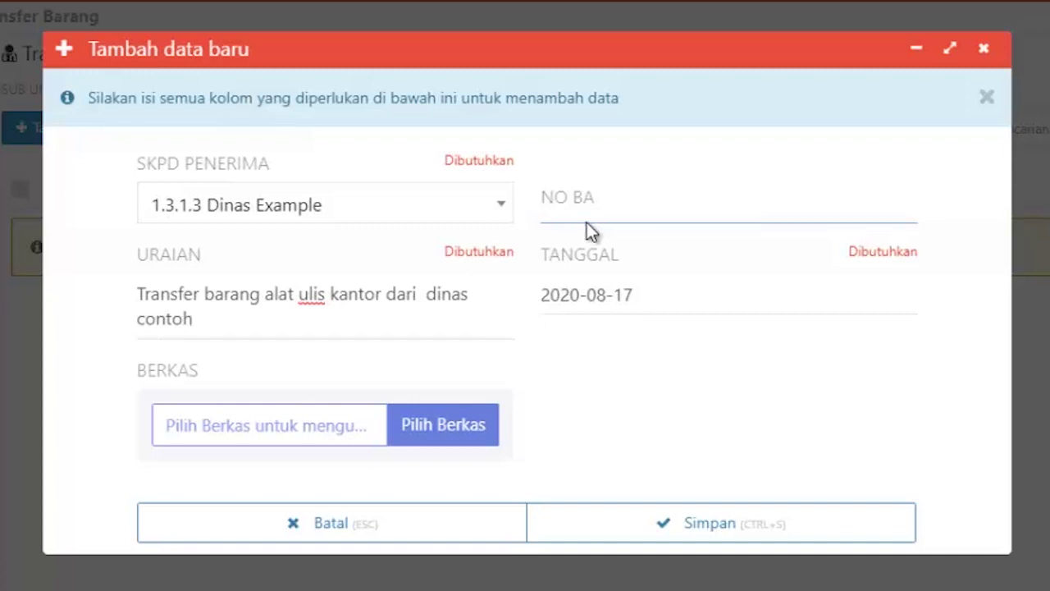
{"action": "left_click", "coordinate": [587, 292]}
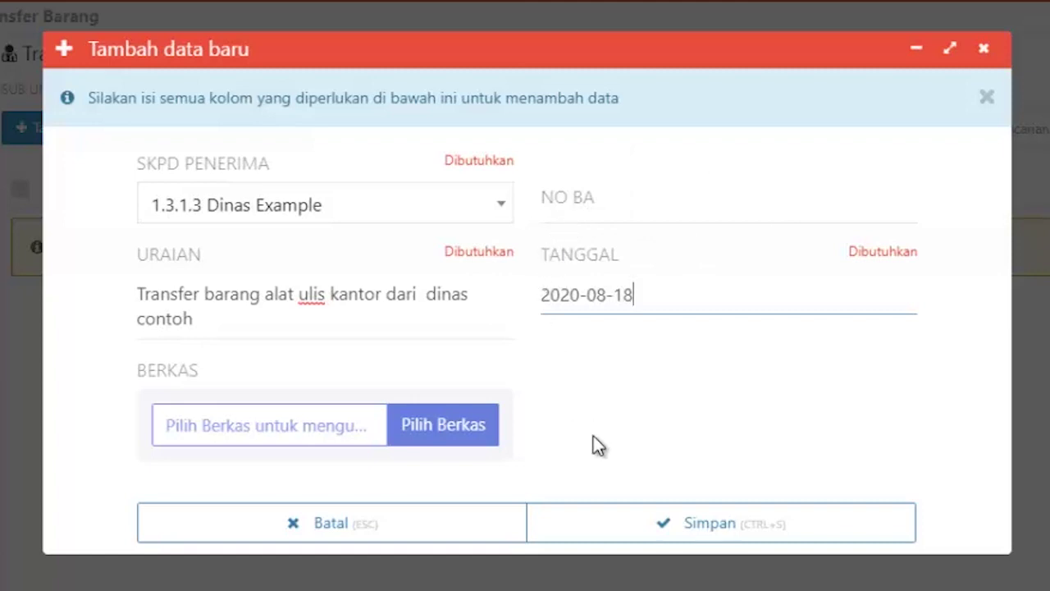
{"action": "left_click", "coordinate": [626, 528]}
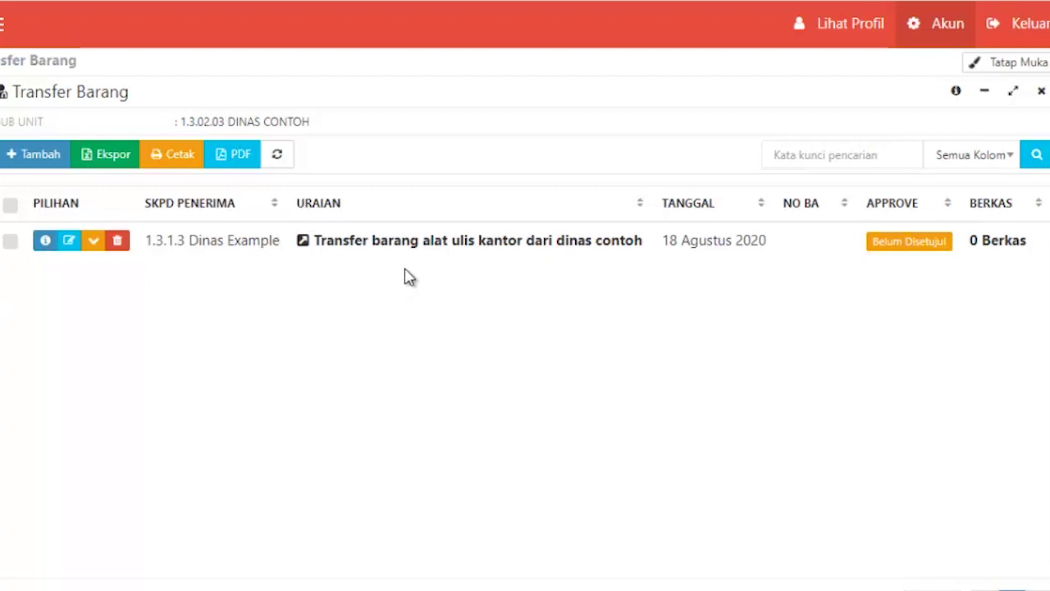
Open the details of the Dinas Example transfer and start a new item entry for Kertas HVS F4 70 gr
{"action": "left_click", "coordinate": [325, 246]}
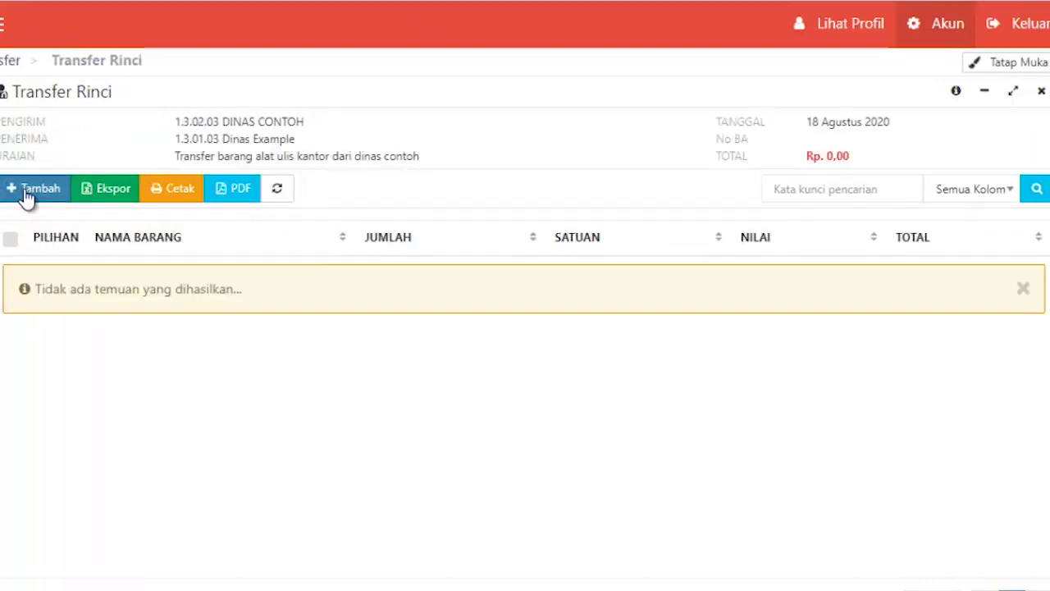
{"action": "left_click", "coordinate": [27, 197]}
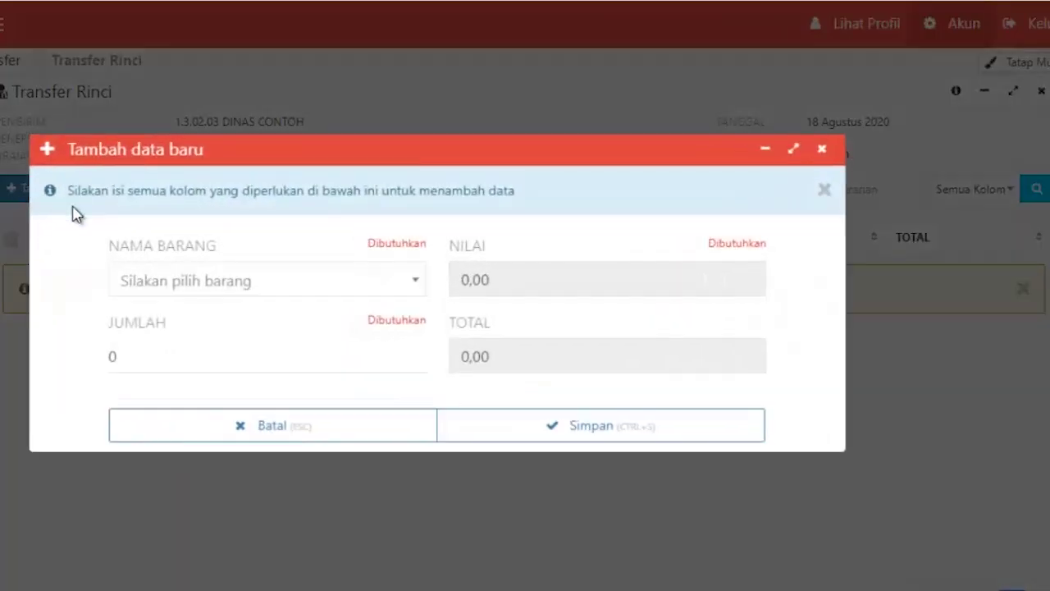
{"action": "left_click", "coordinate": [158, 283]}
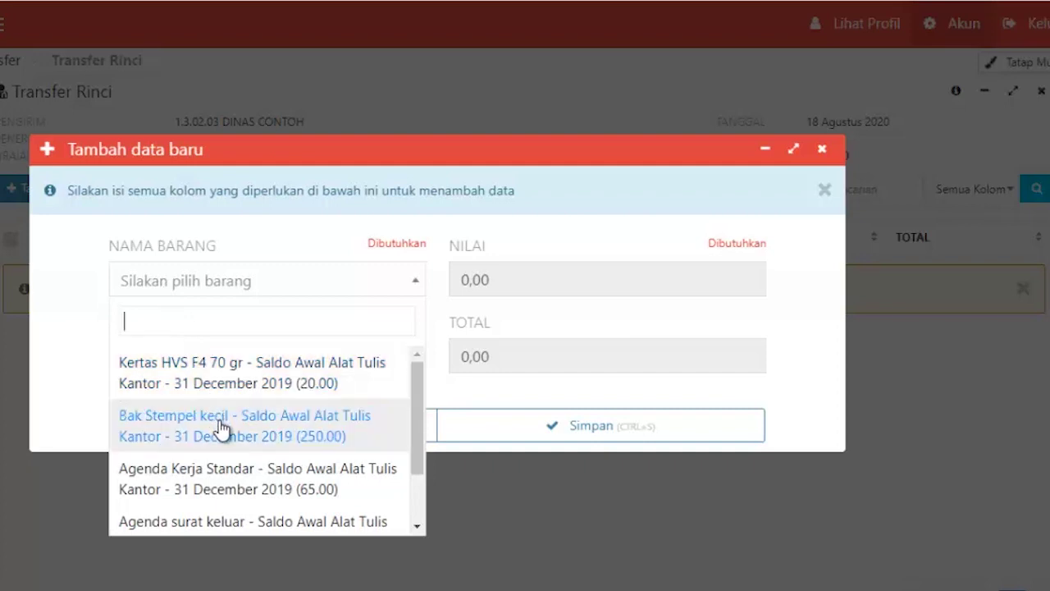
{"action": "scroll", "coordinate": [230, 428], "scroll_direction": "down", "scroll_amount": 2}
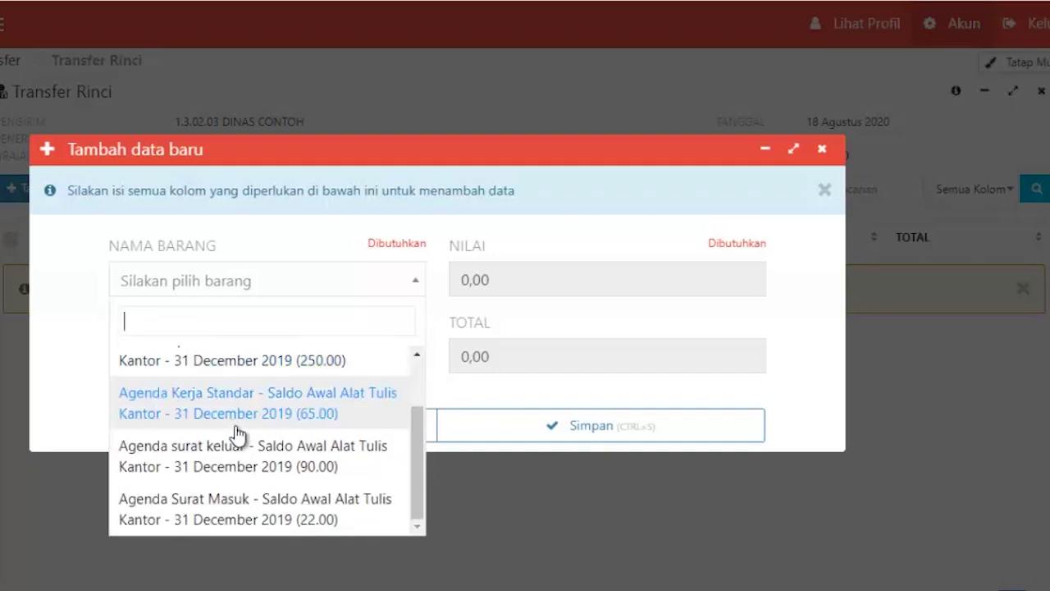
{"action": "left_click", "coordinate": [246, 502]}
Check the Penerimaan, Penggunaan and Sisa of Kertas HVS F4 70 gr, set the Jumlah to 5 and save the transfer item
{"action": "left_click", "coordinate": [226, 241]}
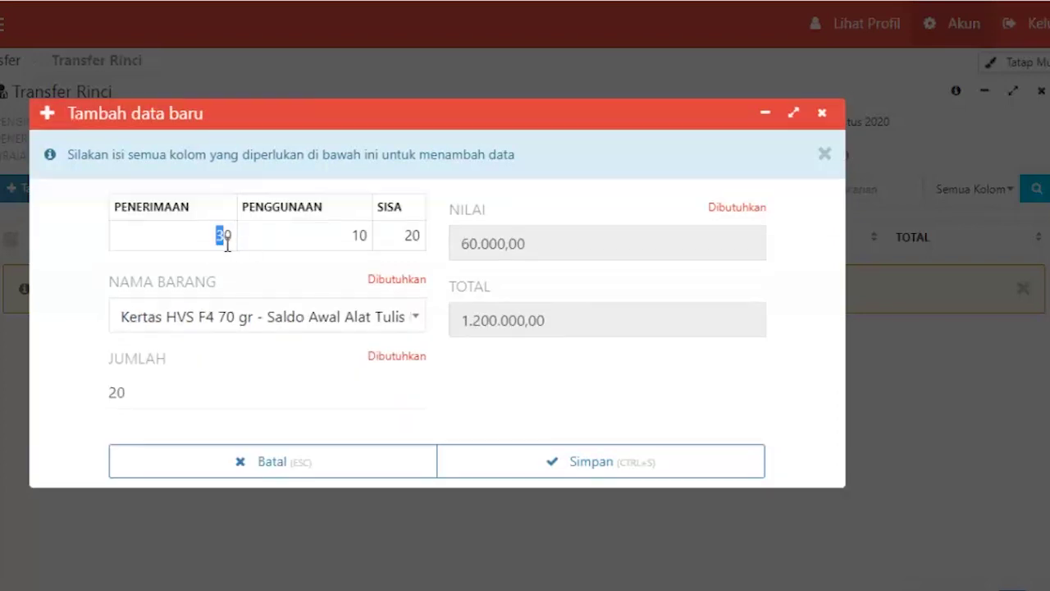
{"action": "left_click_drag", "start_coordinate": [235, 252], "coordinate": [287, 259]}
{"action": "left_click", "coordinate": [365, 237]}
{"action": "left_click_drag", "start_coordinate": [404, 237], "coordinate": [415, 237]}
{"action": "left_click_drag", "start_coordinate": [132, 396], "coordinate": [69, 390]}
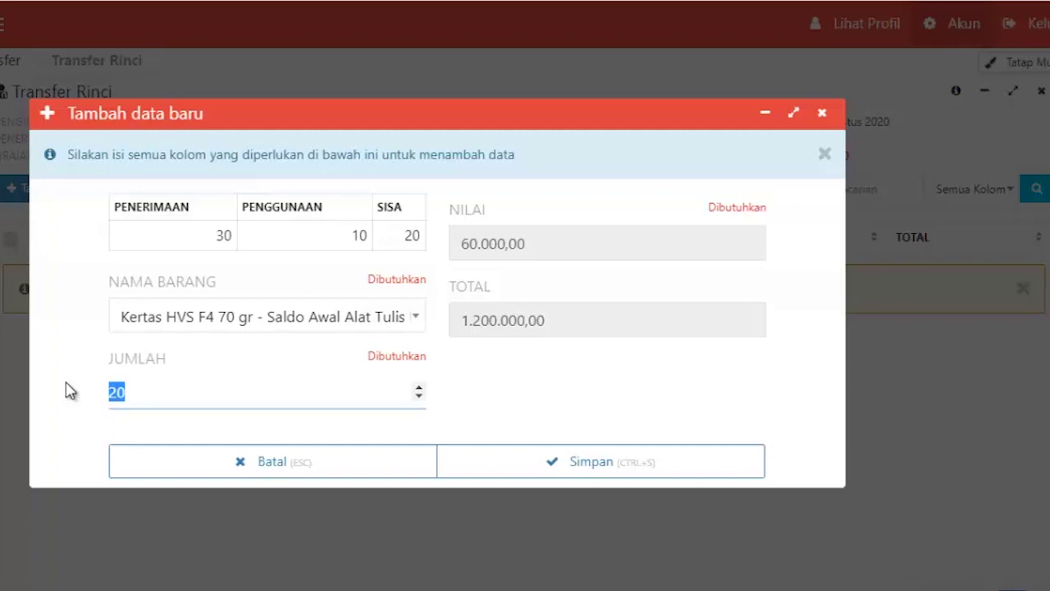
{"action": "type", "text": "5"}
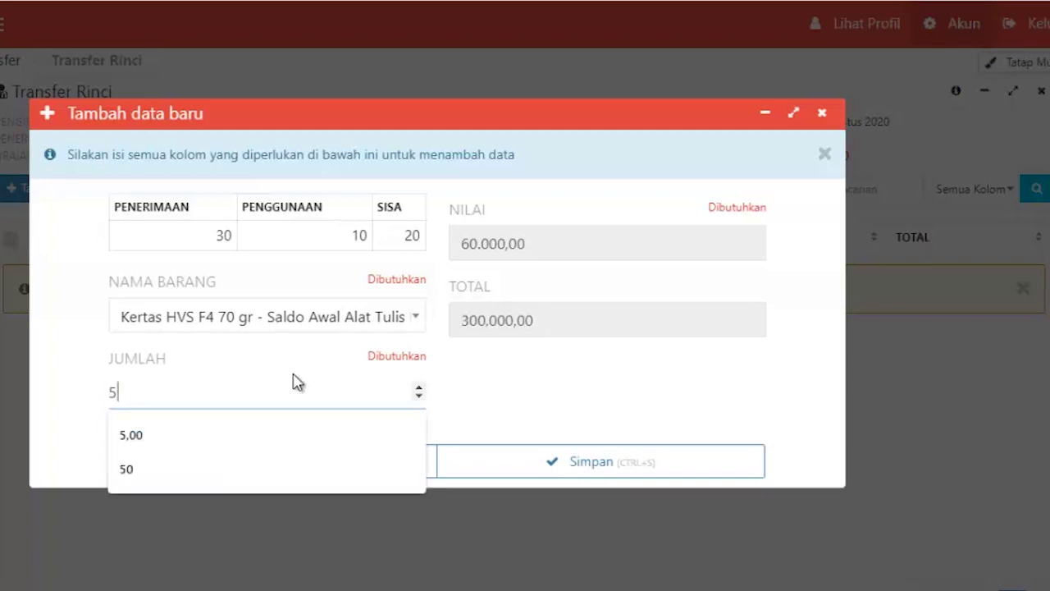
{"action": "left_click", "coordinate": [529, 389]}
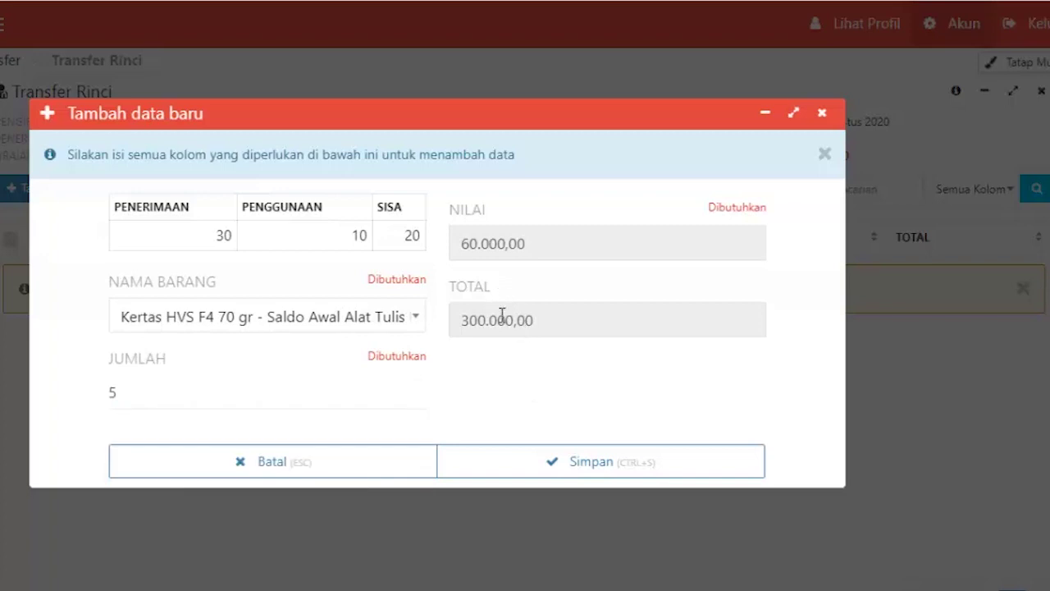
{"action": "left_click", "coordinate": [543, 464]}
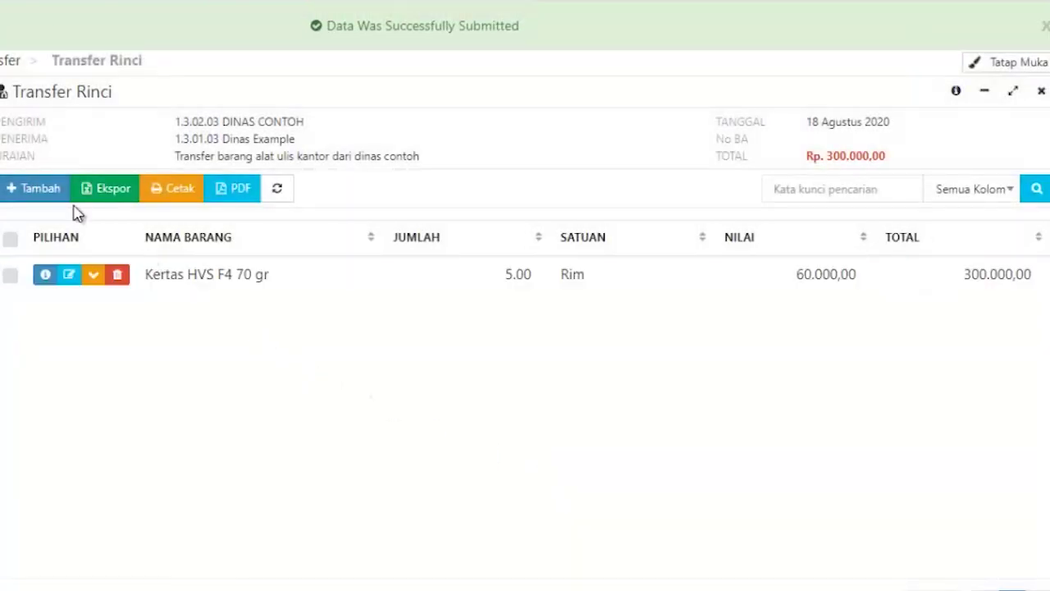
Add Agenda Surat Masuk to the transfer details with a Jumlah of 7 and save it
{"action": "left_click", "coordinate": [50, 190]}
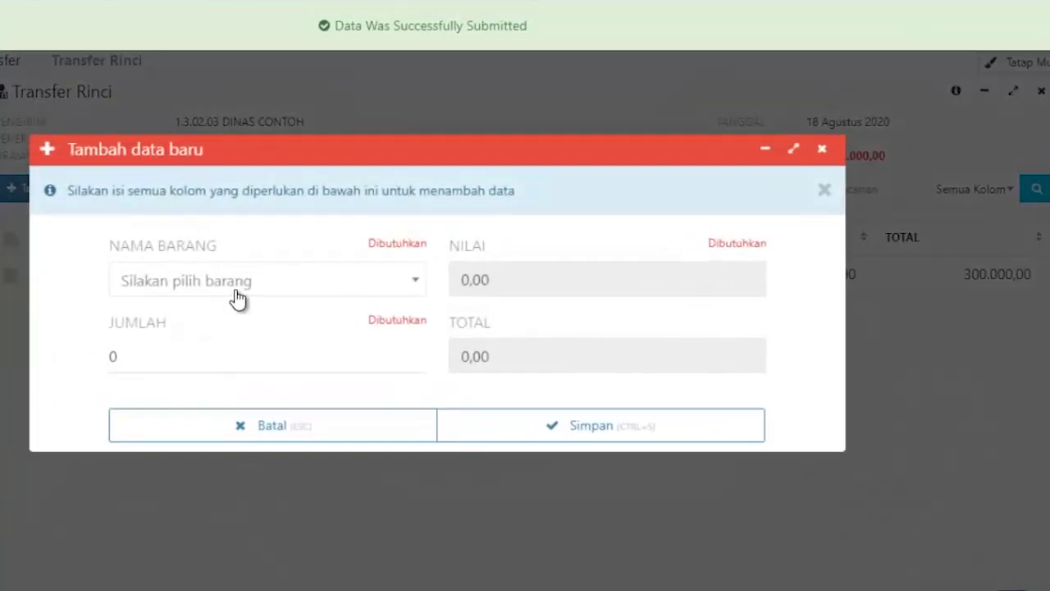
{"action": "left_click", "coordinate": [236, 292]}
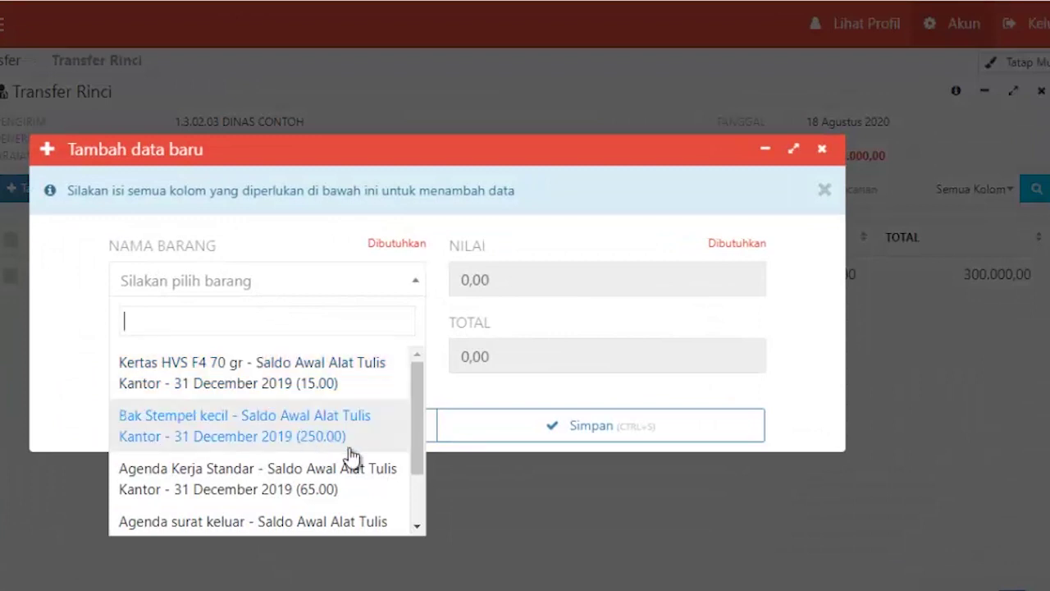
{"action": "left_click_drag", "start_coordinate": [413, 429], "coordinate": [397, 480]}
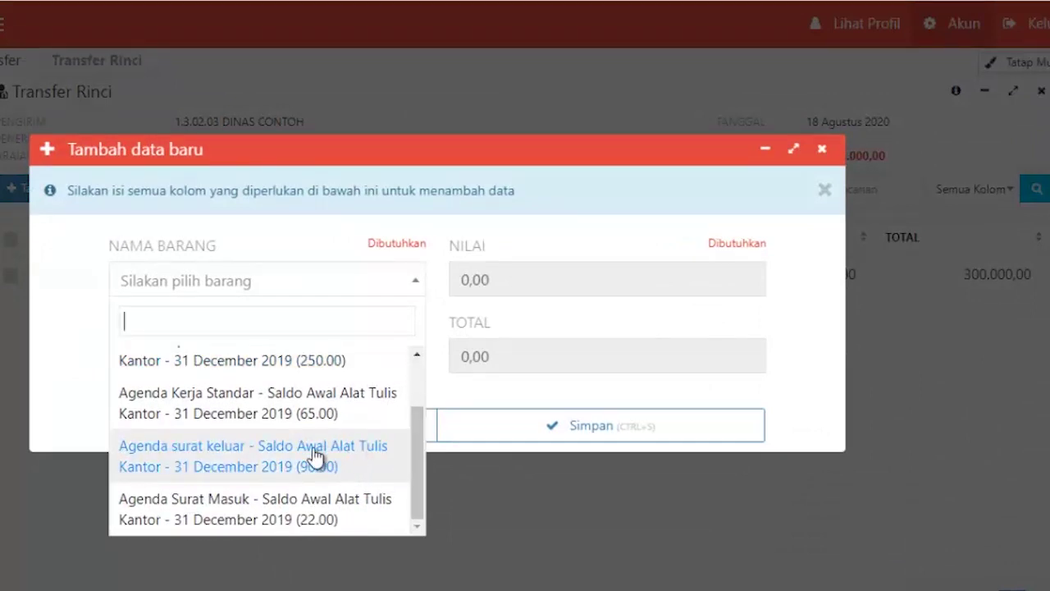
{"action": "left_click", "coordinate": [276, 515]}
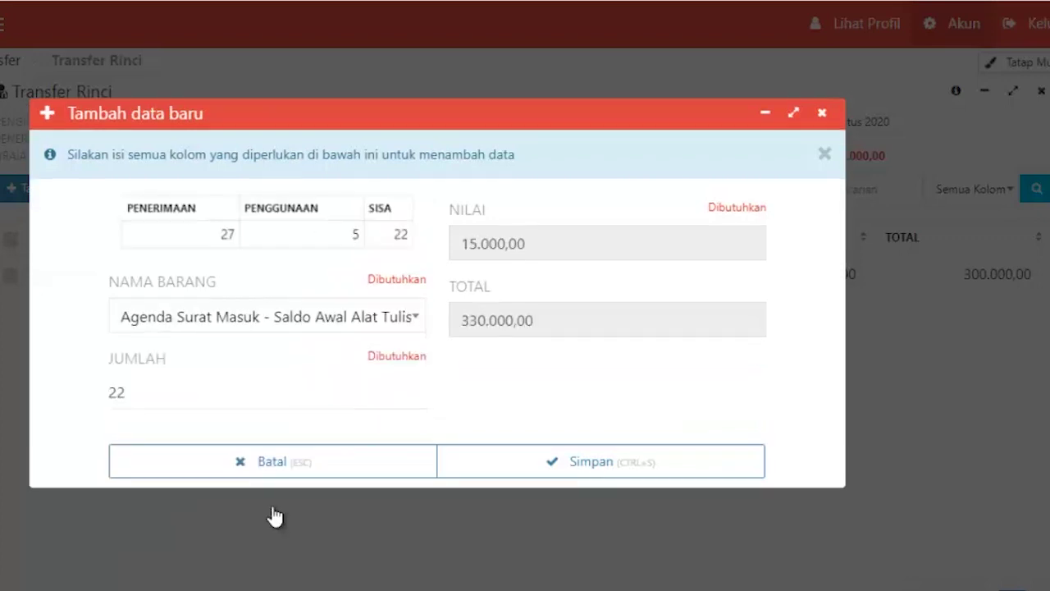
{"action": "left_click", "coordinate": [164, 390]}
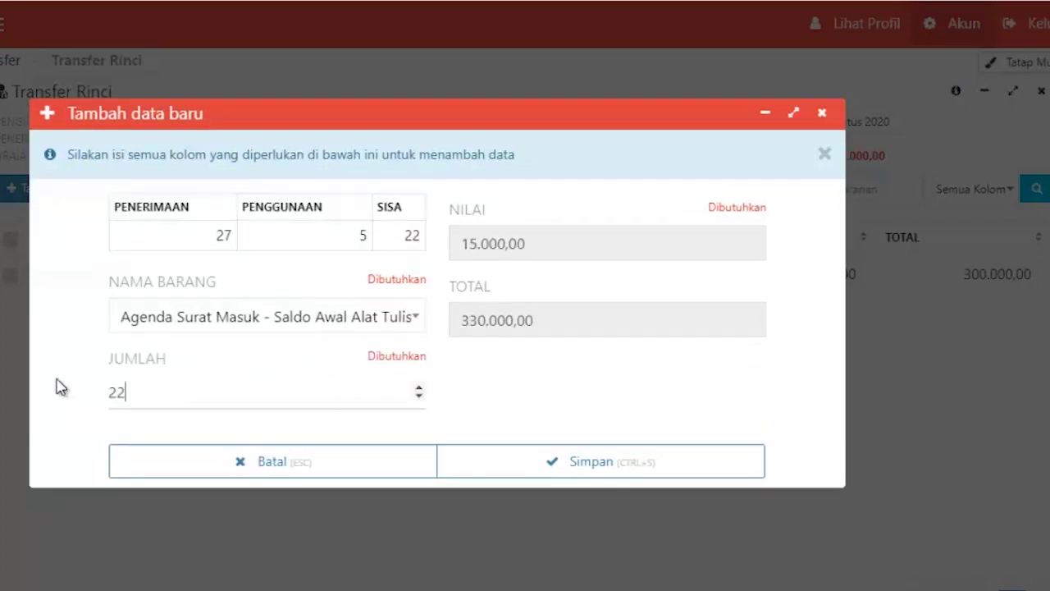
{"action": "key", "text": "ctrl+a"}
{"action": "type", "text": "7"}
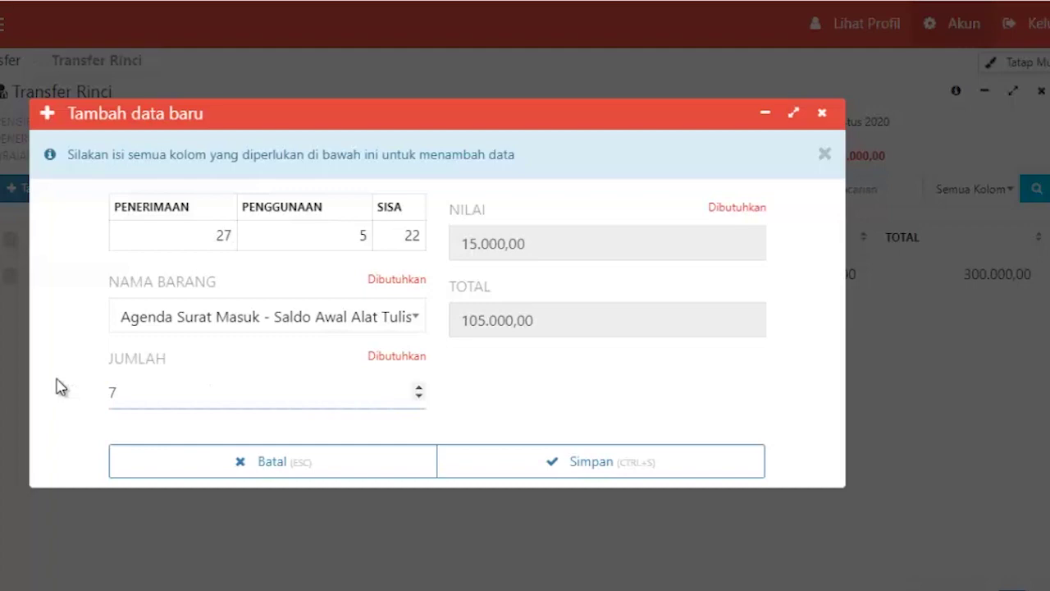
{"action": "left_click", "coordinate": [553, 473]}
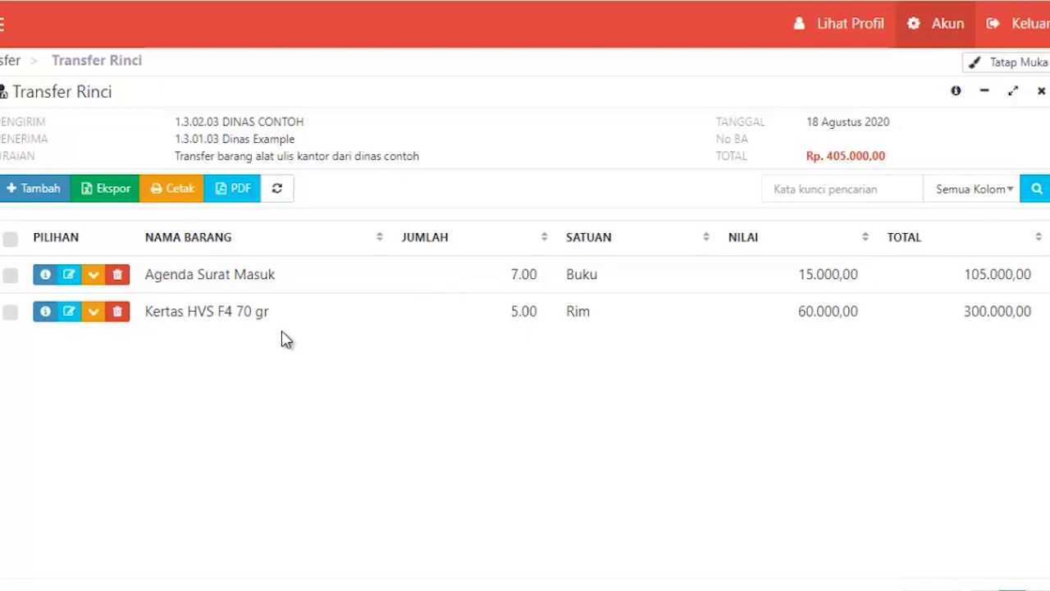
Return to the transfer list, switch to the Dinas Example account's window and check its refreshed Transfer Masuk and Transfer Kirim lists
{"action": "left_click", "coordinate": [9, 63]}
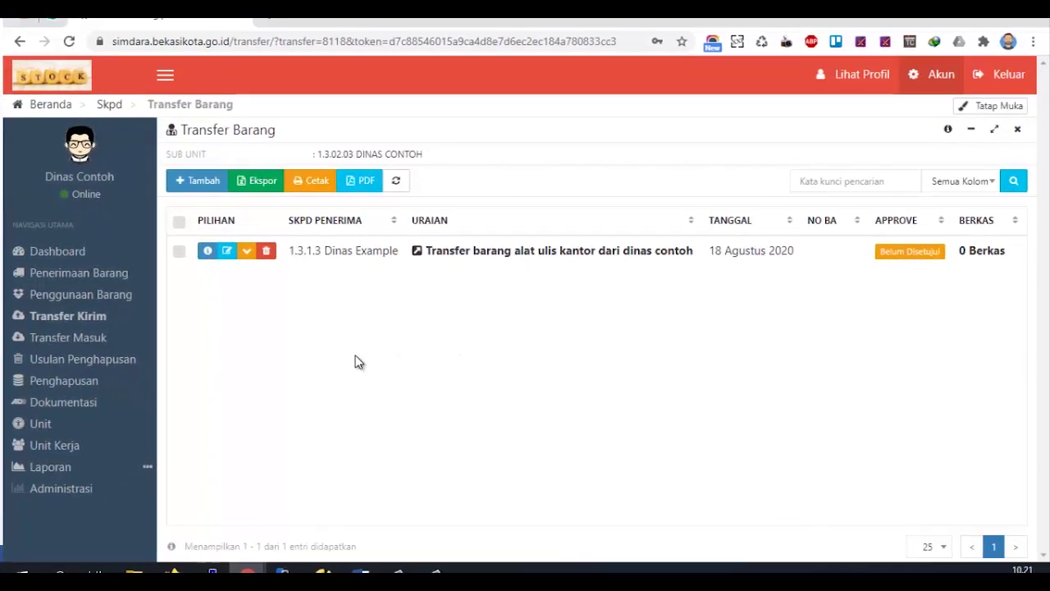
{"action": "mouse_move", "coordinate": [276, 555]}
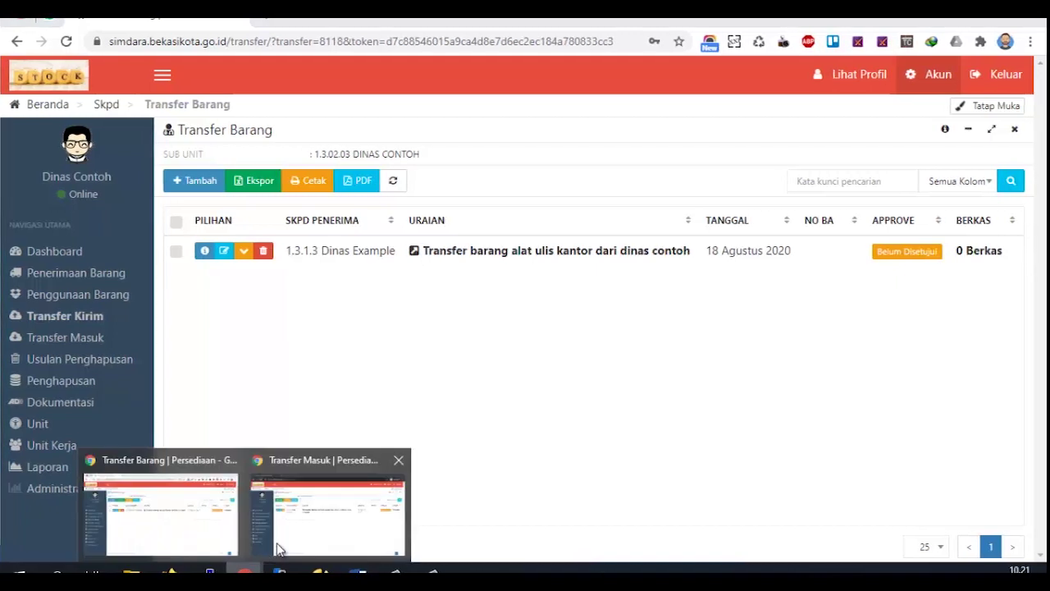
{"action": "left_click", "coordinate": [298, 524]}
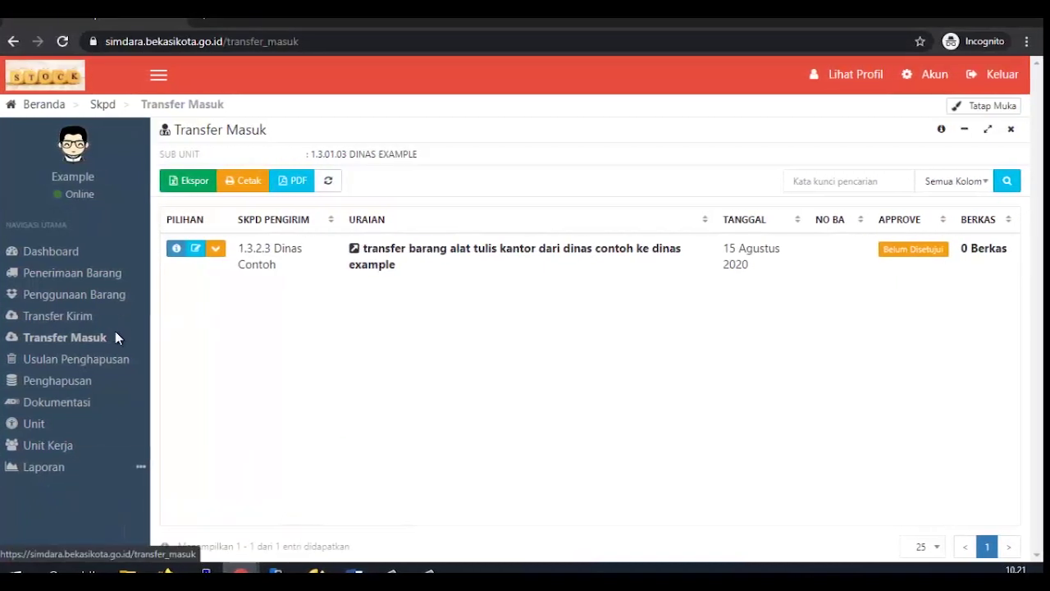
{"action": "left_click", "coordinate": [94, 337]}
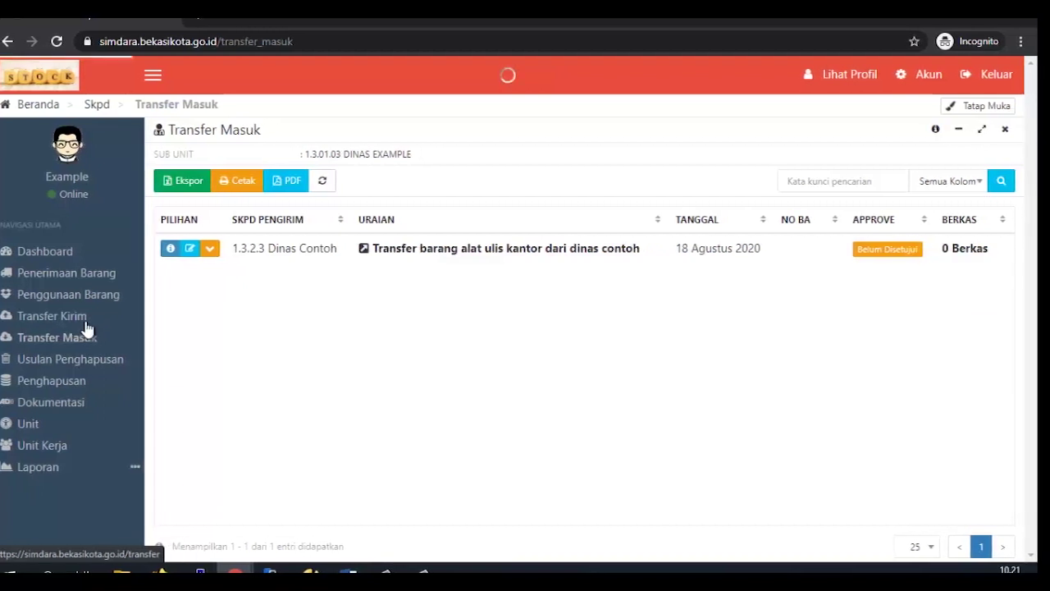
{"action": "left_click", "coordinate": [85, 318]}
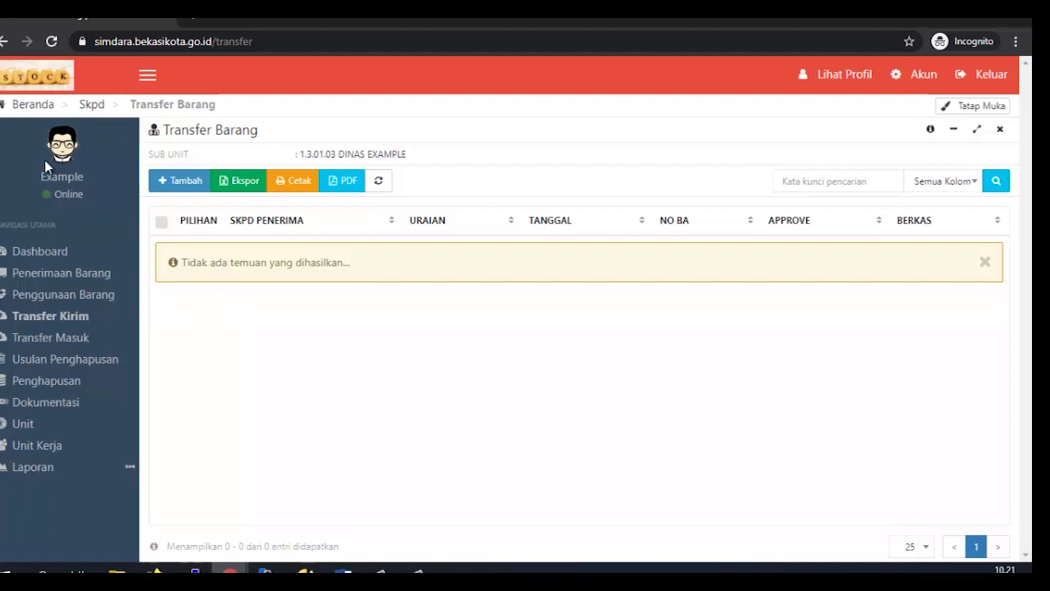
{"action": "left_click", "coordinate": [79, 339]}
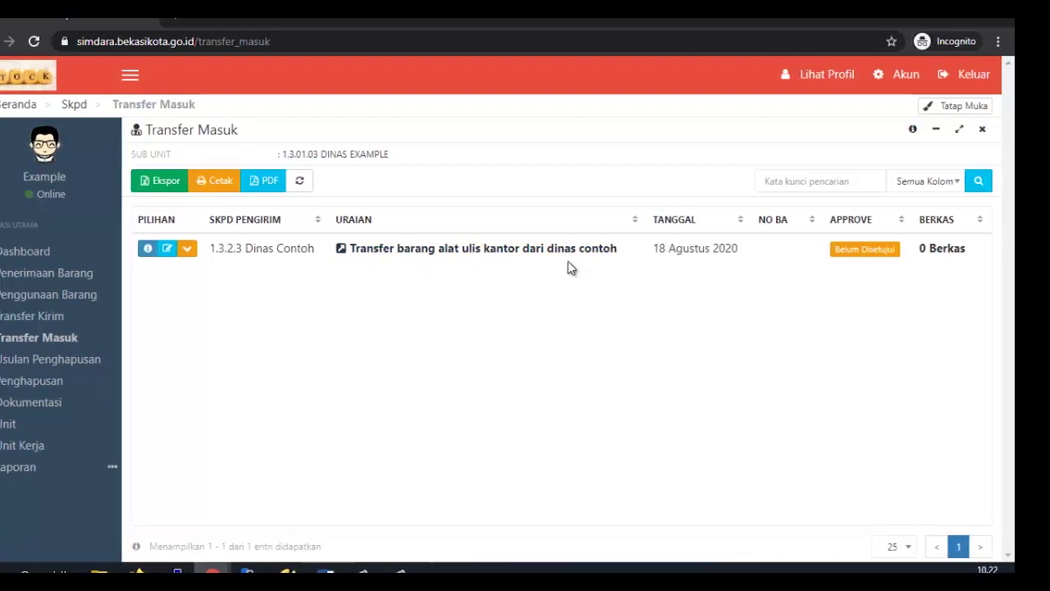
Open the details of the incoming transfer from Dinas Contoh and review the Agenda Surat Masuk and Kertas HVS F4 70 gr items
{"action": "left_click", "coordinate": [401, 251]}
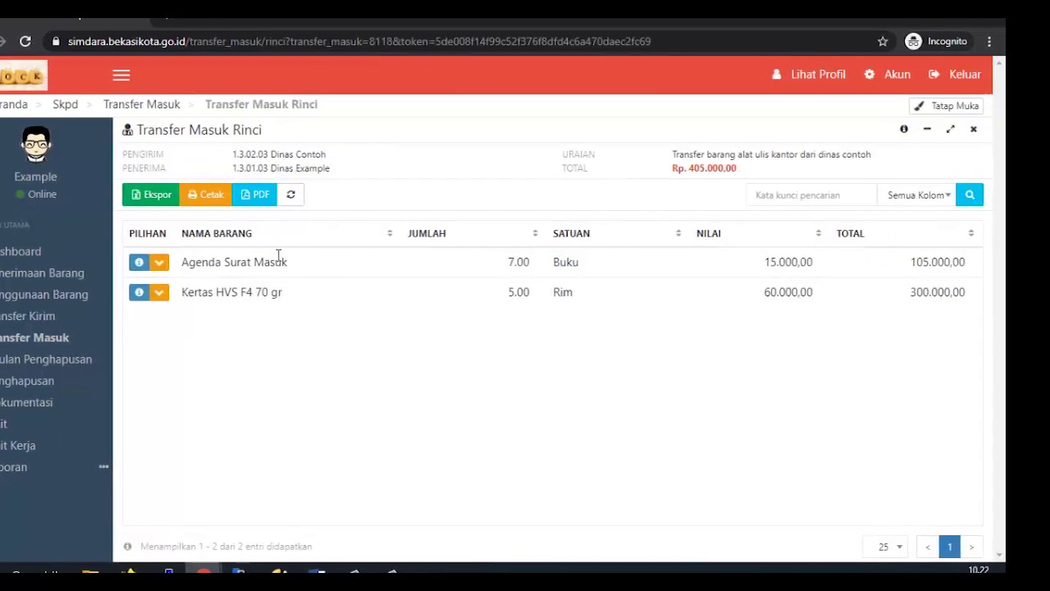
{"action": "left_click_drag", "start_coordinate": [188, 262], "coordinate": [267, 271]}
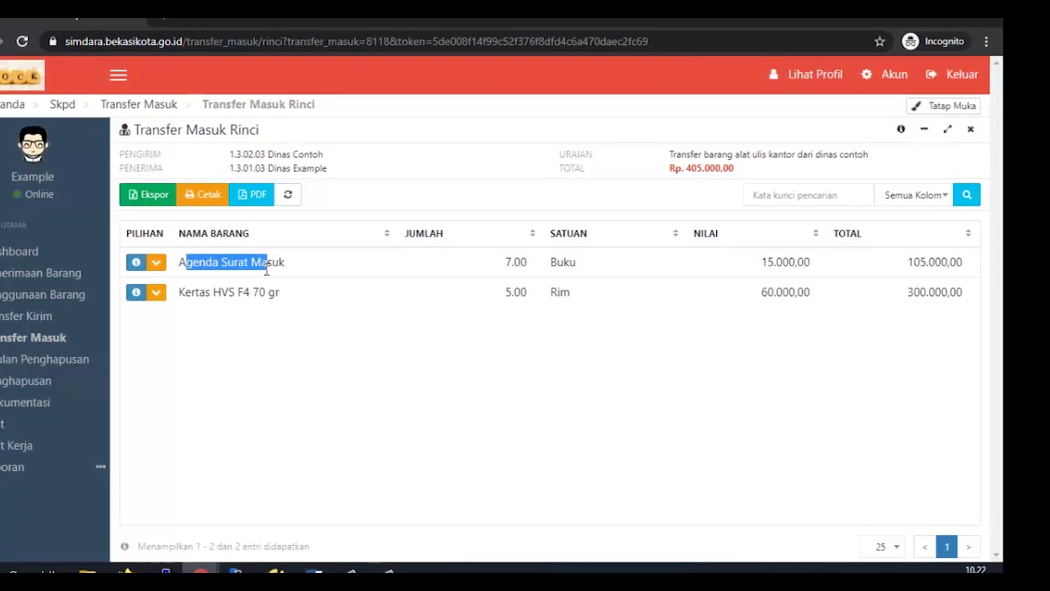
{"action": "left_click_drag", "start_coordinate": [194, 292], "coordinate": [298, 293]}
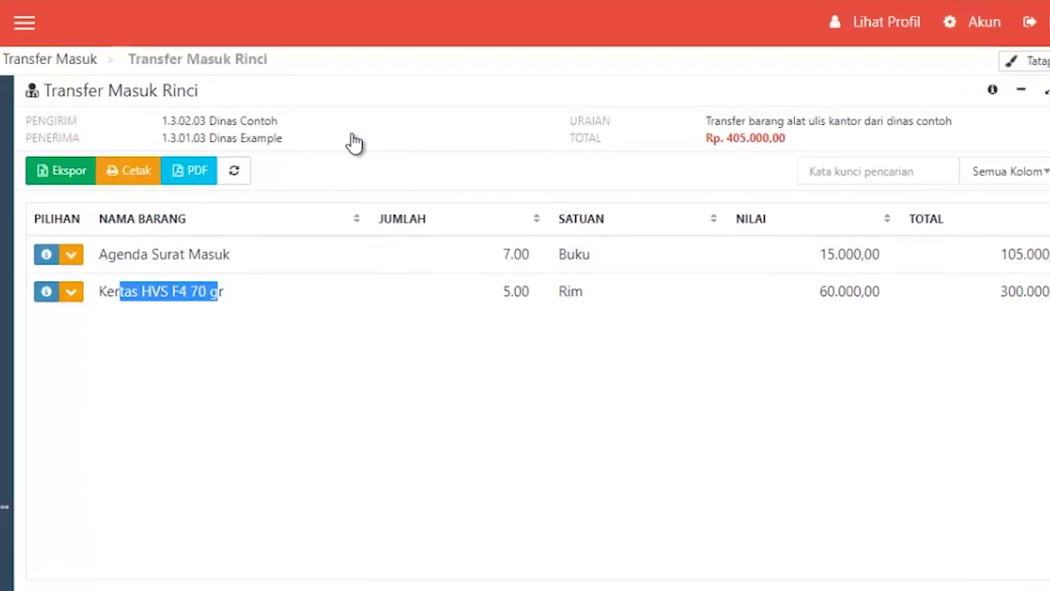
Return to the Transfer Masuk list, set the incoming transfer's Approve status to Disetujui and save it
{"action": "left_click", "coordinate": [88, 64]}
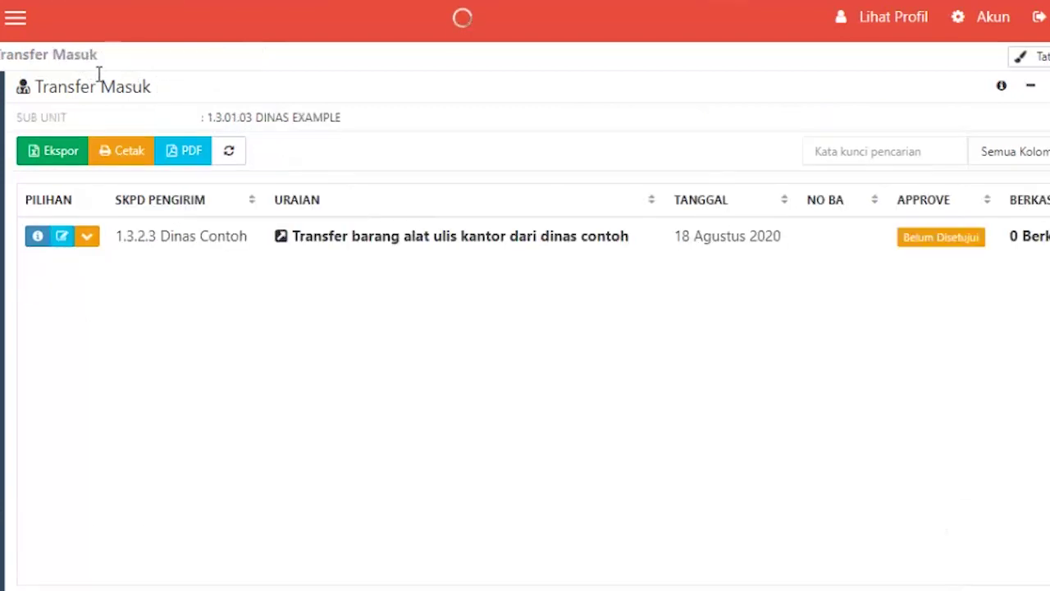
{"action": "left_click", "coordinate": [66, 237]}
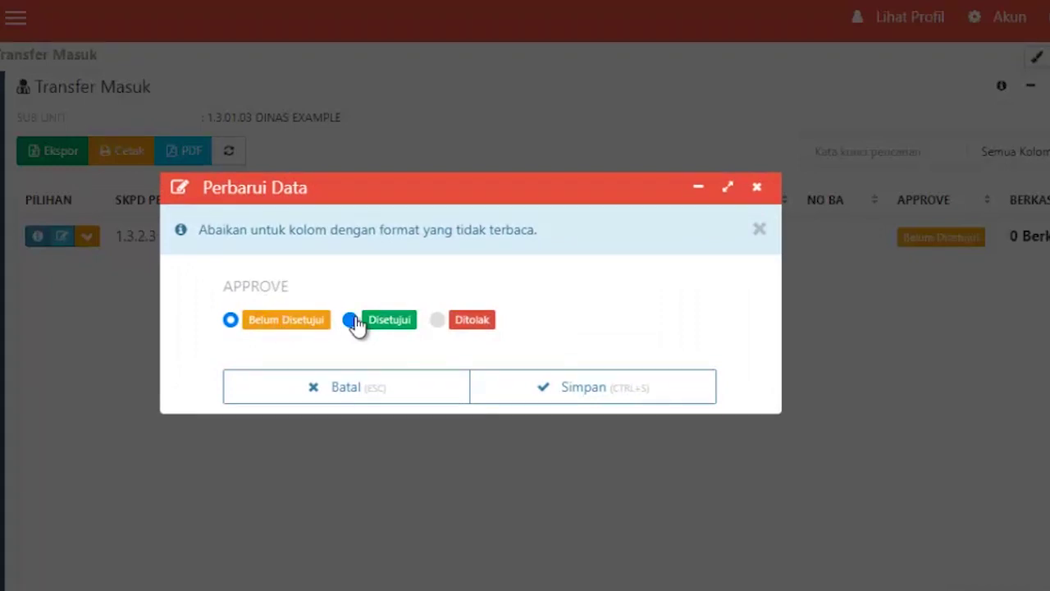
{"action": "left_click", "coordinate": [563, 385]}
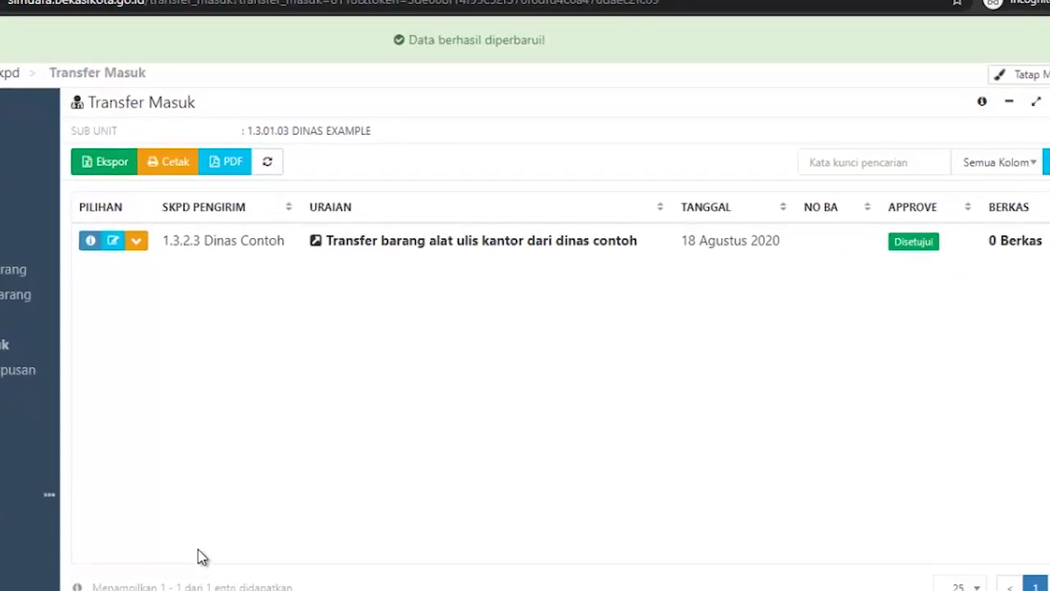
Refresh Dinas Contoh's Transfer Kirim list to check the transfer's approval status, and switch back to the Dinas Example window
{"action": "left_click", "coordinate": [194, 527]}
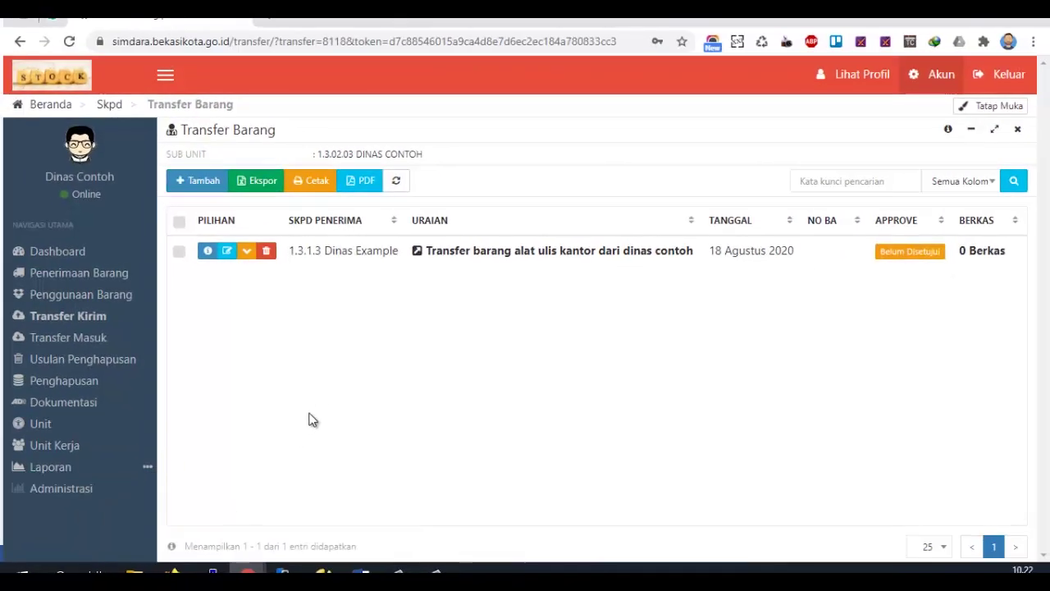
{"action": "left_click", "coordinate": [397, 183]}
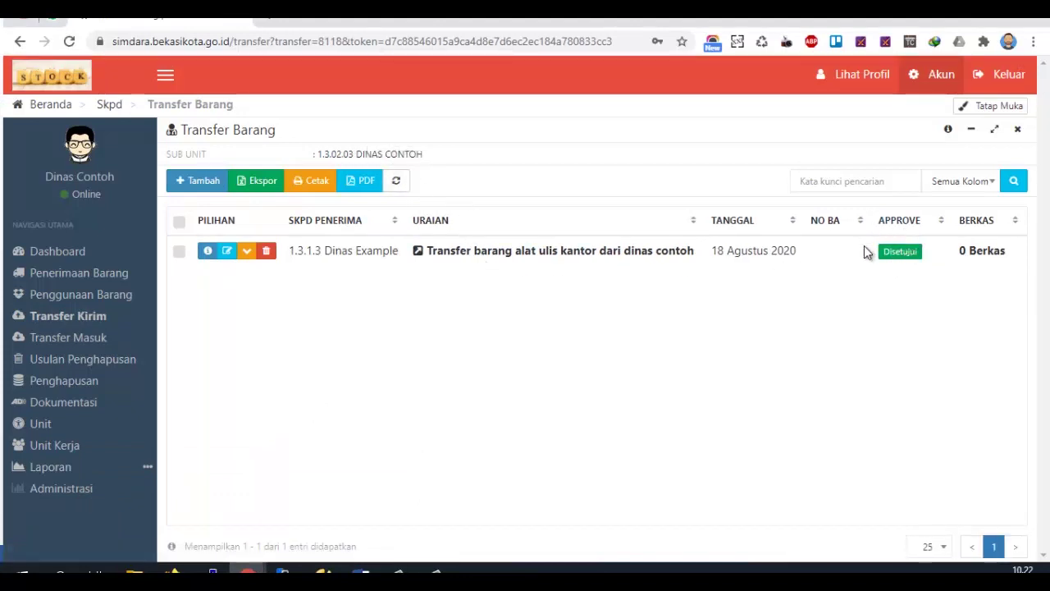
{"action": "left_click", "coordinate": [275, 545]}
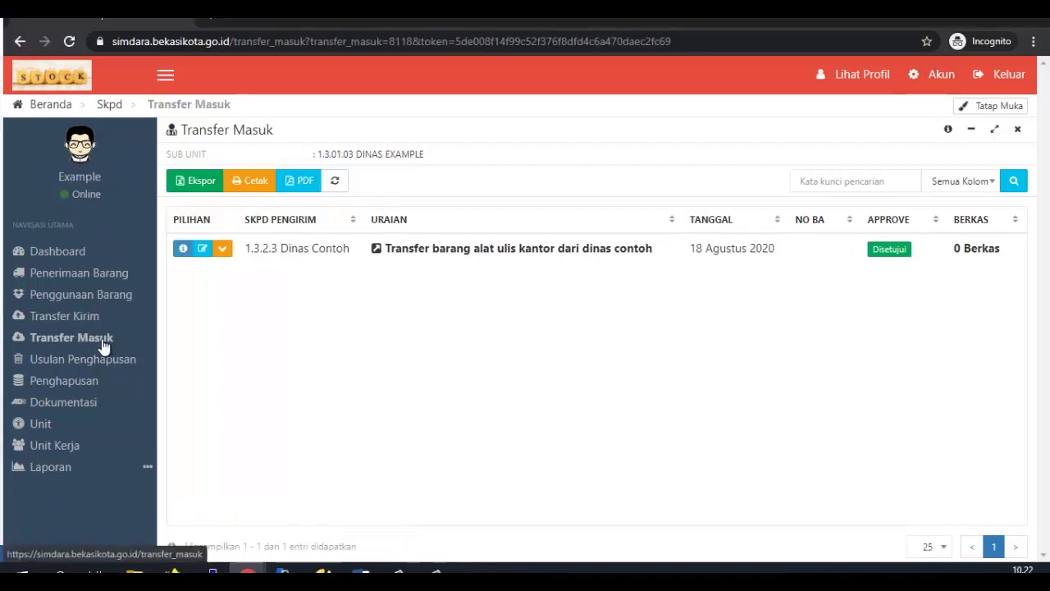
Open Dinas Example's Penerimaan Barang list, try to edit the receipt created by the transfer, and view its item details
{"action": "left_click", "coordinate": [114, 279]}
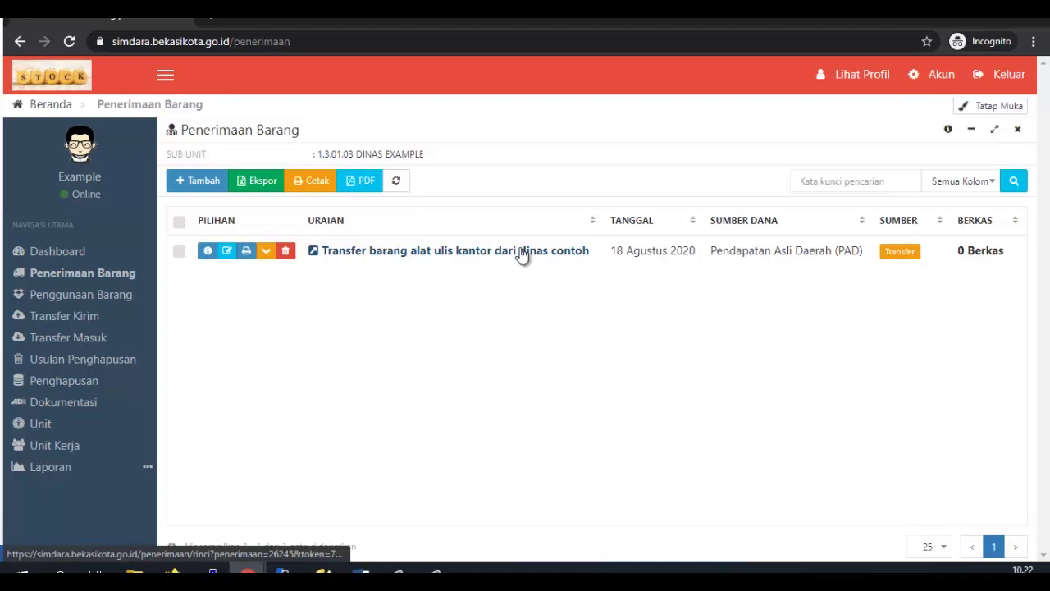
{"action": "left_click", "coordinate": [224, 251]}
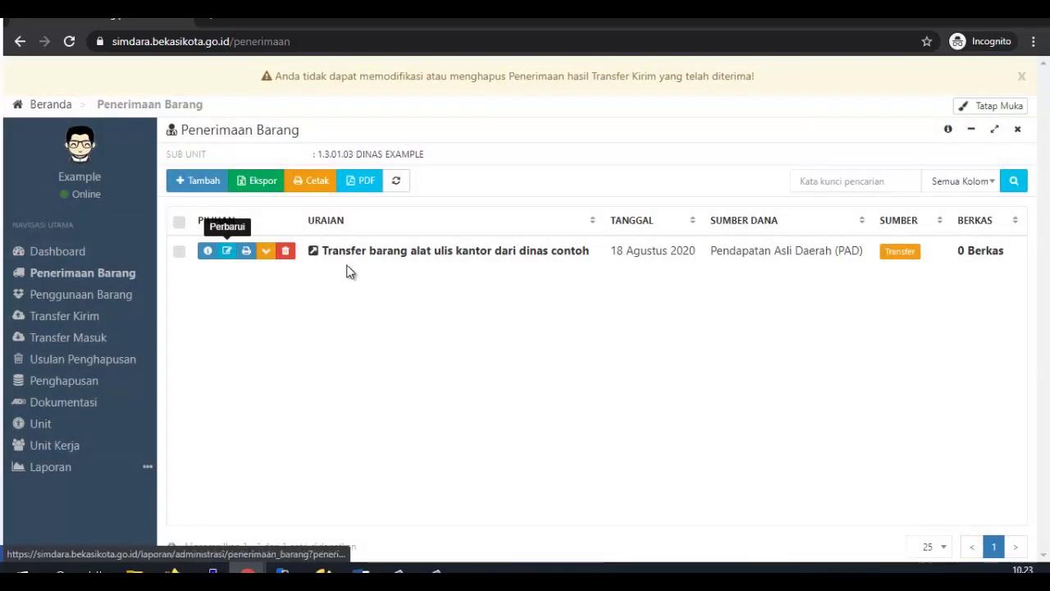
{"action": "left_click", "coordinate": [372, 254]}
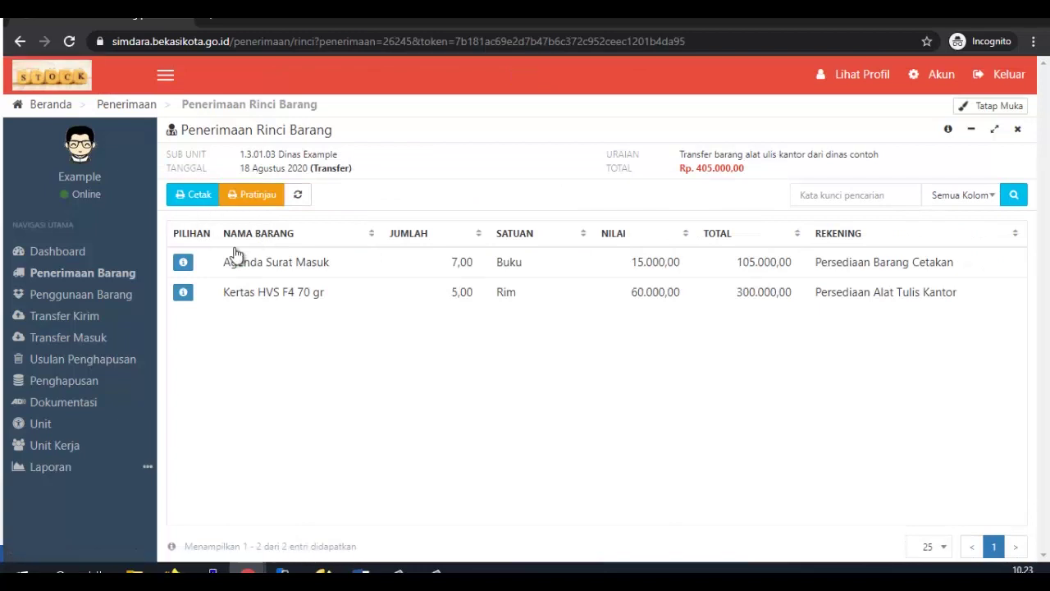
Switch to the Dinas Contoh window and start a new Usulan Penghapusan record with the Uraian "Usulan penghapusan alat tulis kantor"
{"action": "key", "text": "alt+Tab"}
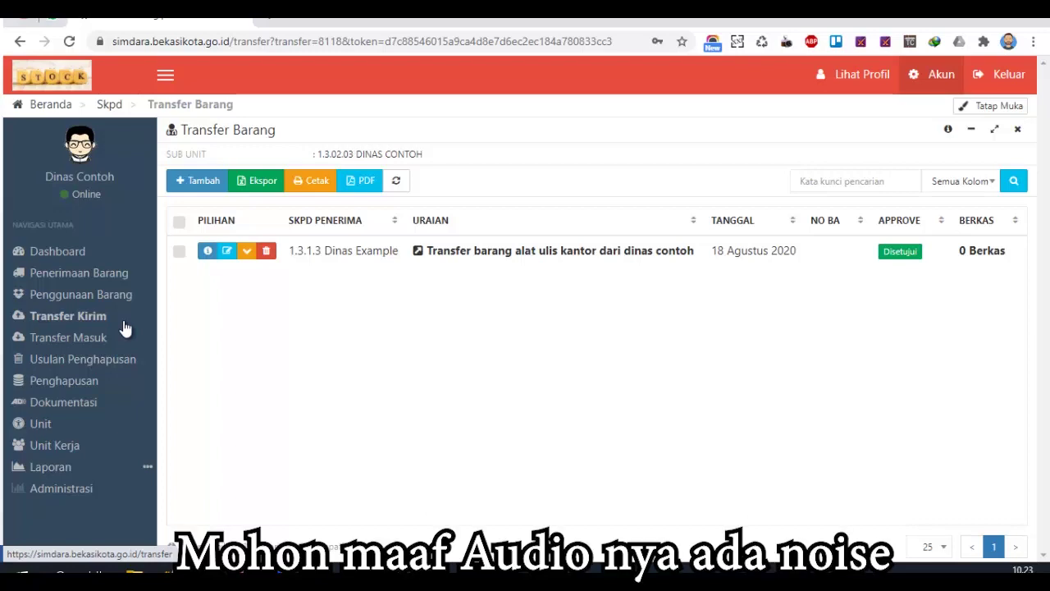
{"action": "left_click", "coordinate": [85, 361]}
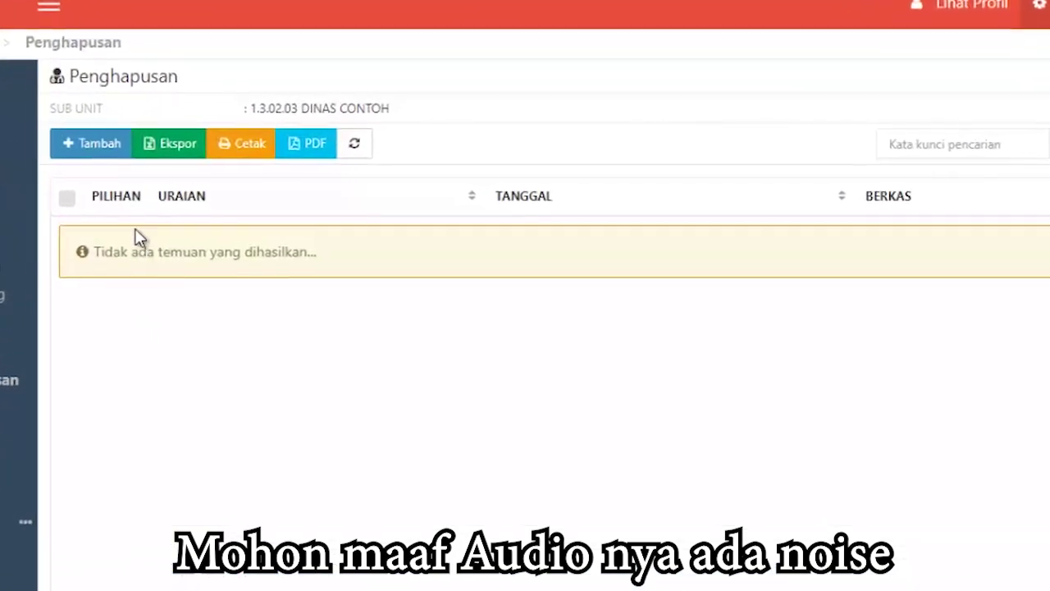
{"action": "left_click", "coordinate": [74, 143]}
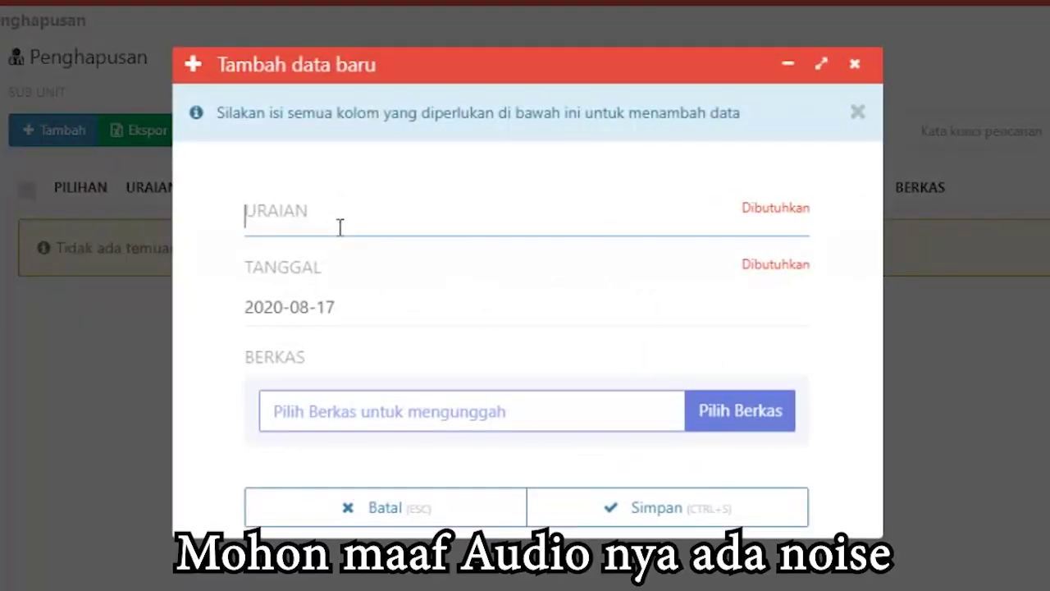
{"action": "type", "text": "Usulan penghapusan"}
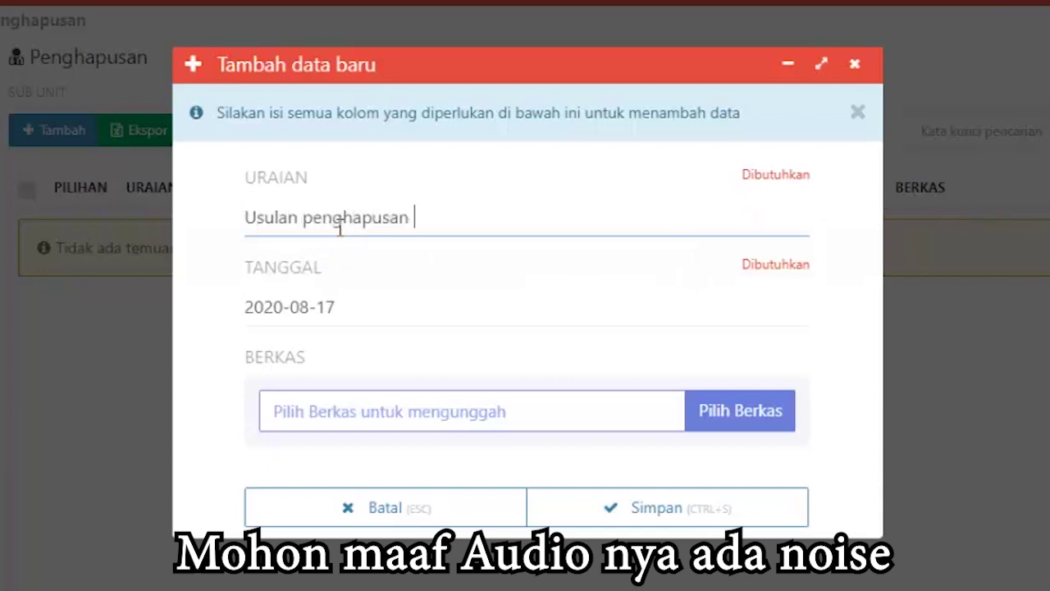
{"action": "type", "text": "is kantor"}
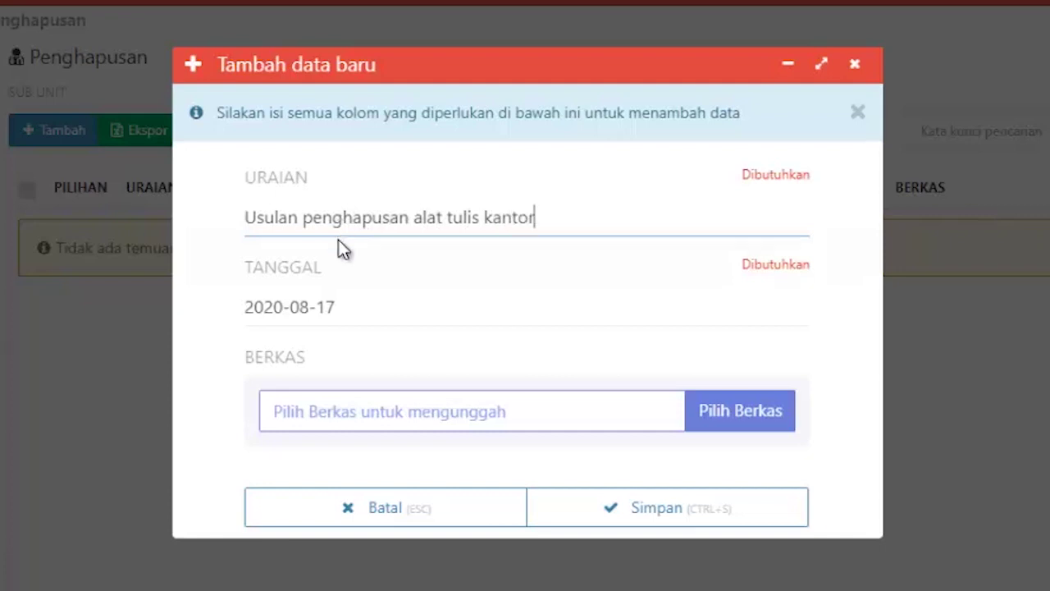
Set the disposal proposal's Tanggal to 2020-08-19 and save the record without a file
{"action": "left_click", "coordinate": [350, 309]}
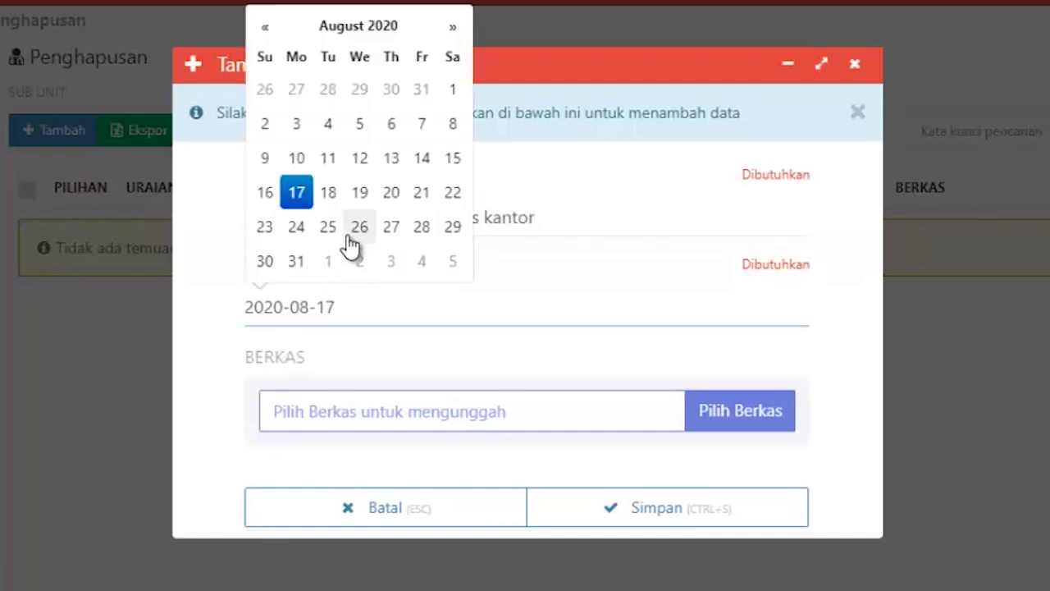
{"action": "left_click", "coordinate": [334, 195]}
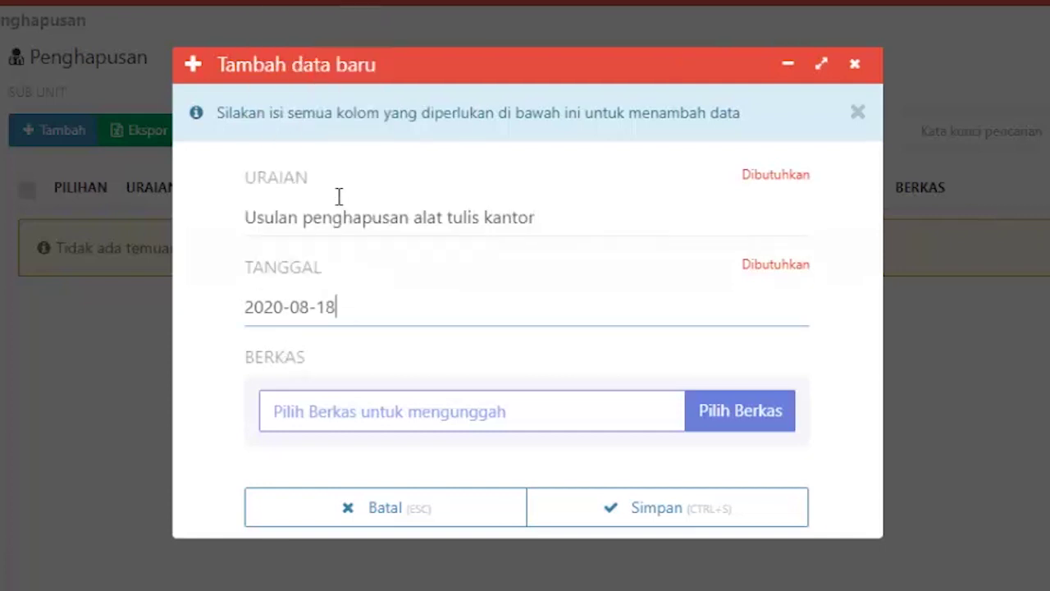
{"action": "left_click", "coordinate": [322, 307]}
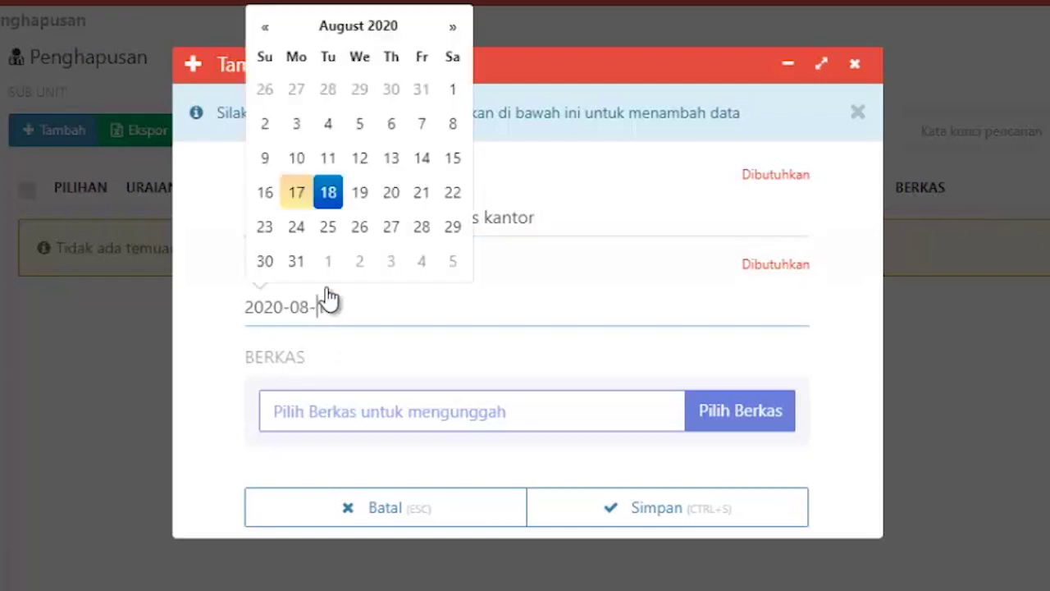
{"action": "left_click", "coordinate": [358, 193]}
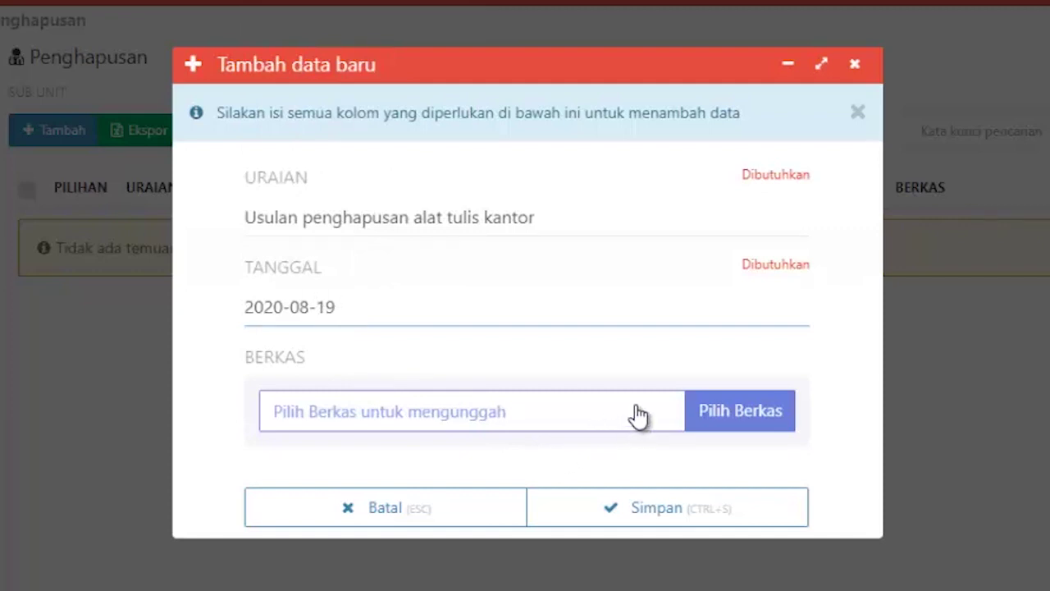
{"action": "left_click", "coordinate": [673, 511]}
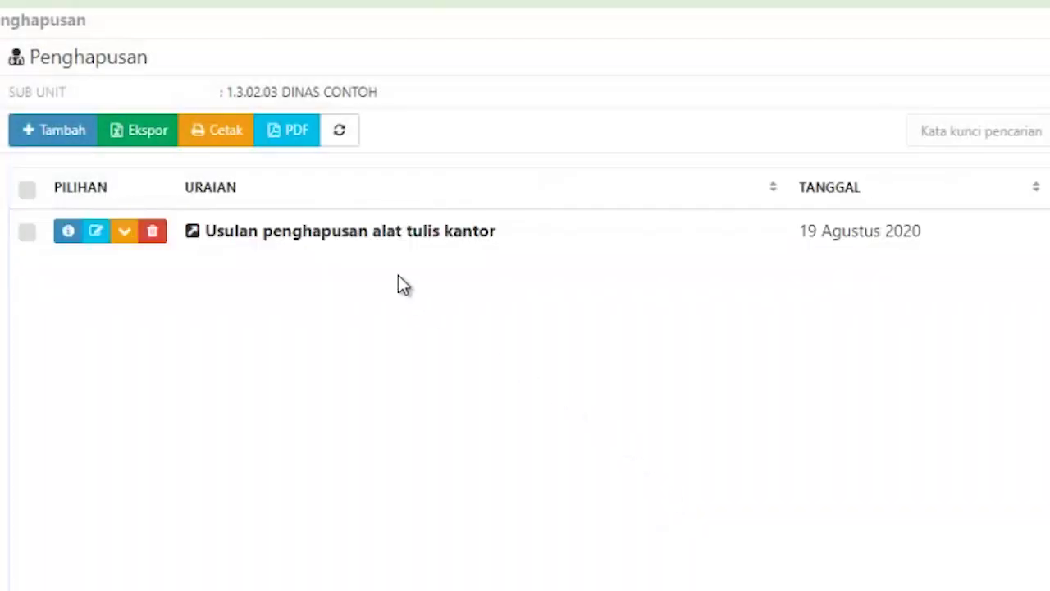
Open the disposal proposal's details, add Agenda Surat Masuk from Saldo Awal Alat Tulis Kantor with a Jumlah of 6, and save it
{"action": "left_click", "coordinate": [301, 238]}
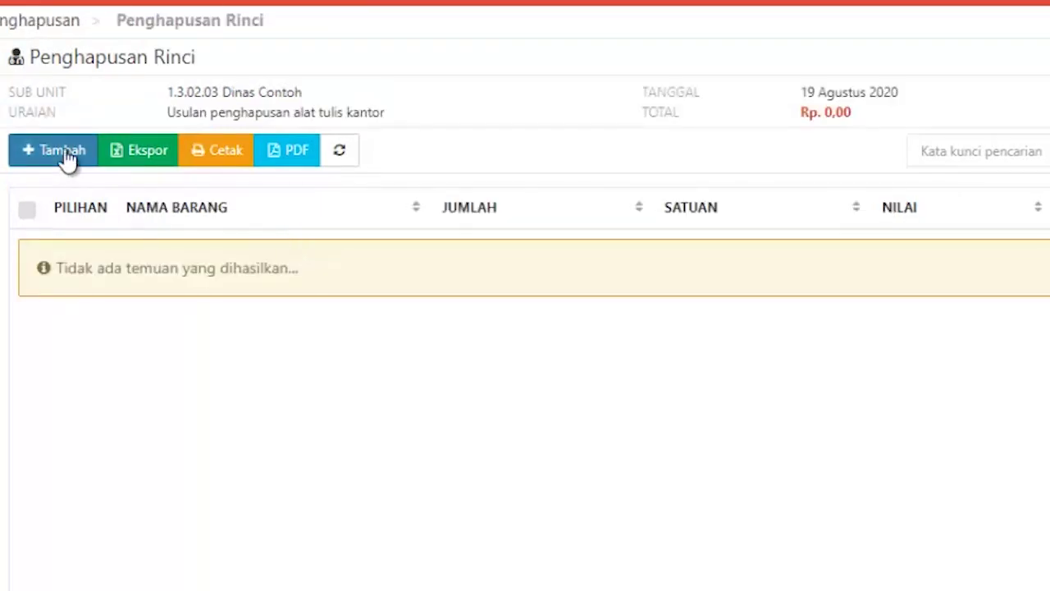
{"action": "left_click", "coordinate": [65, 154]}
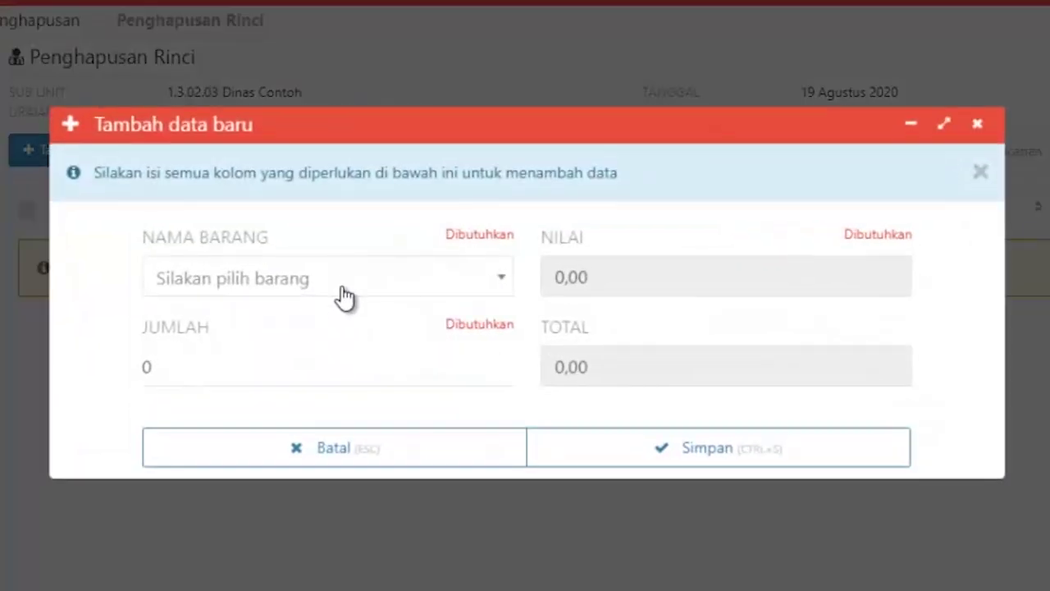
{"action": "left_click", "coordinate": [344, 283]}
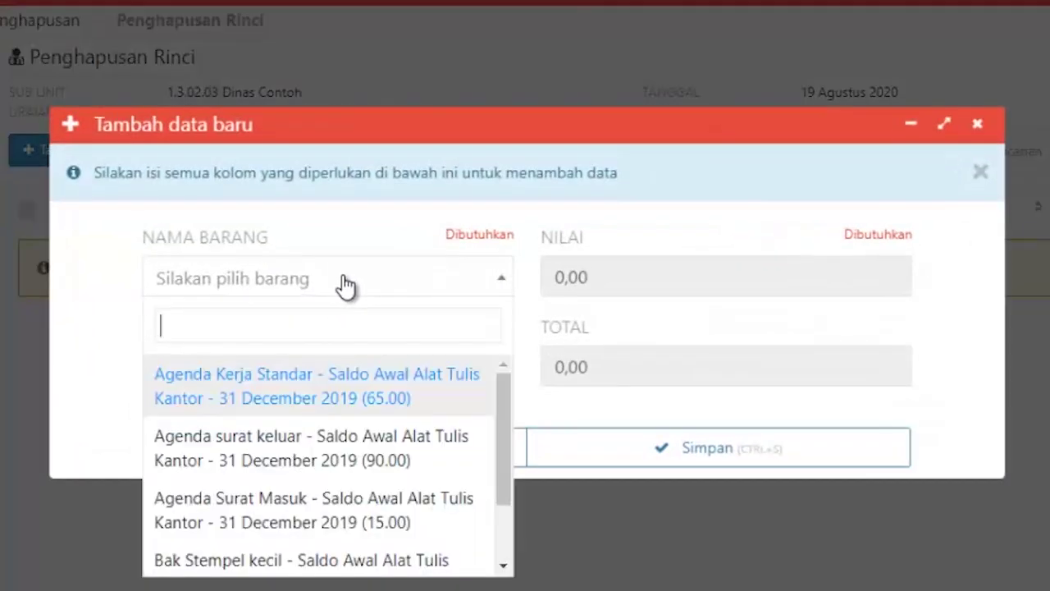
{"action": "scroll", "coordinate": [345, 460], "scroll_direction": "down", "scroll_amount": 2}
{"action": "left_click", "coordinate": [344, 443]}
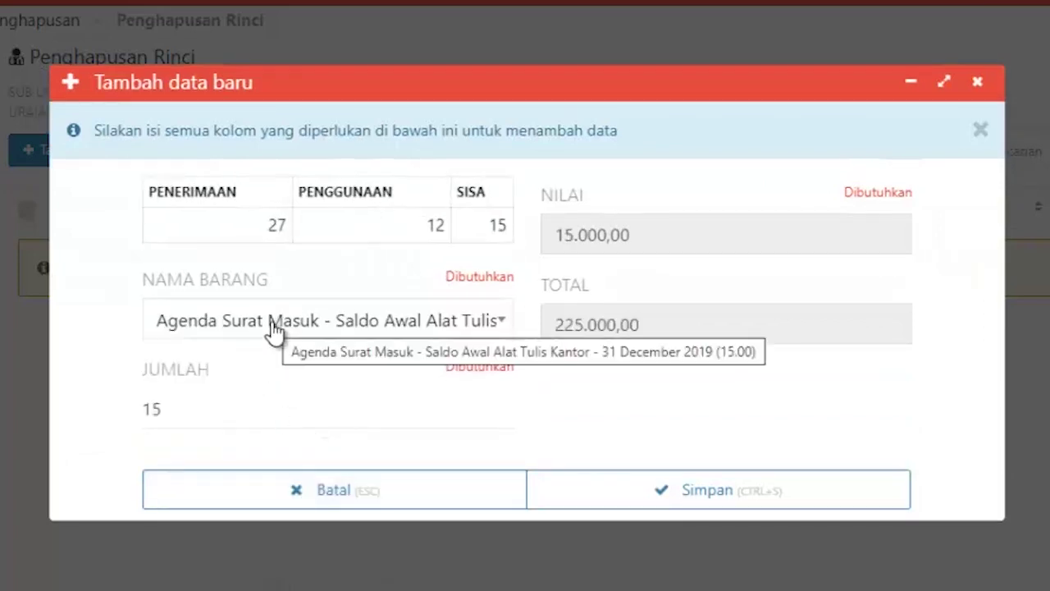
{"action": "left_click_drag", "start_coordinate": [205, 406], "coordinate": [117, 413]}
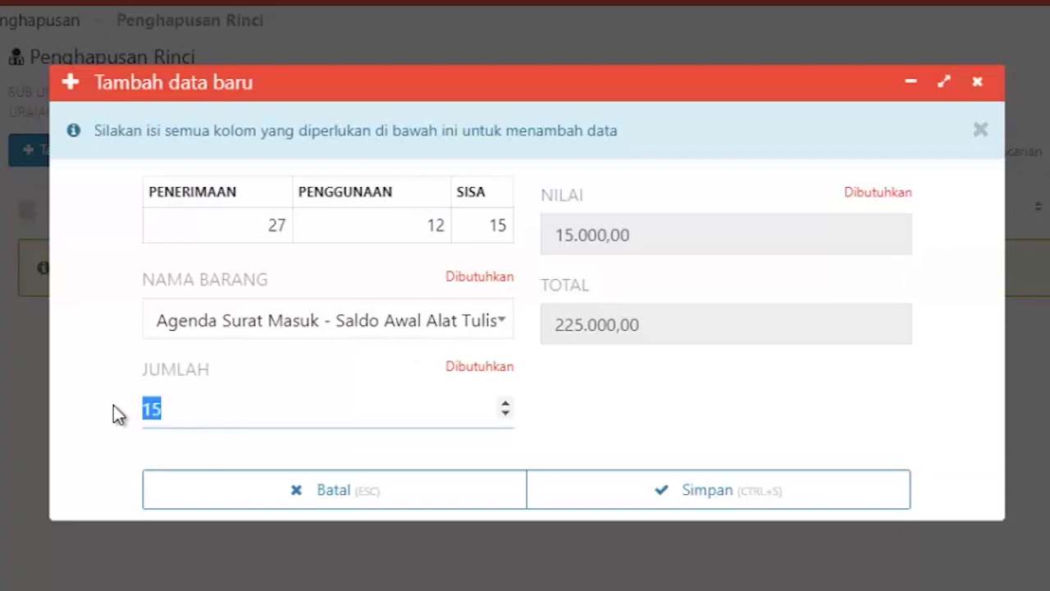
{"action": "type", "text": "6"}
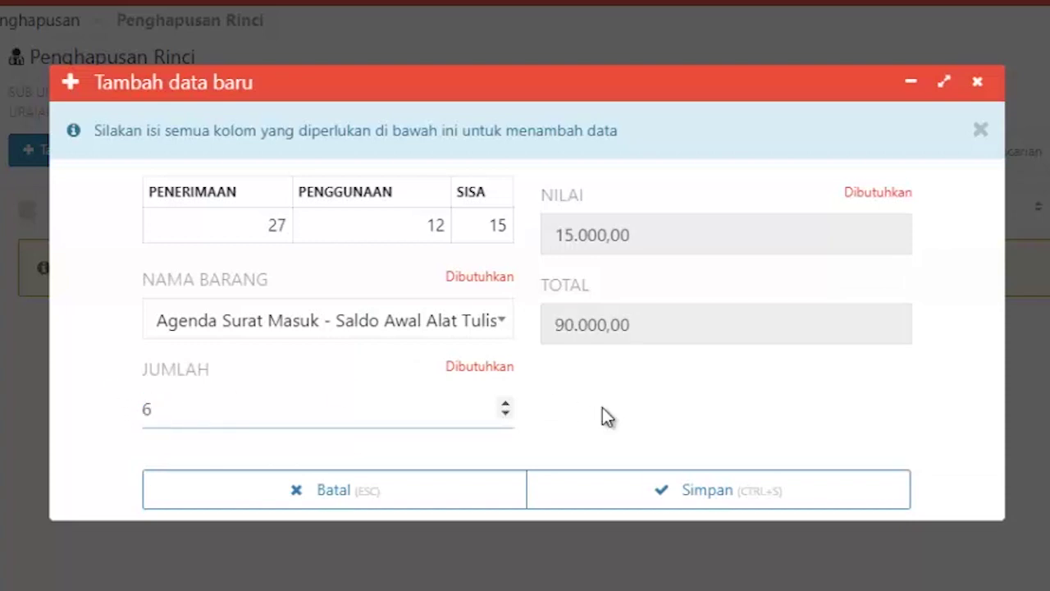
{"action": "left_click", "coordinate": [660, 490]}
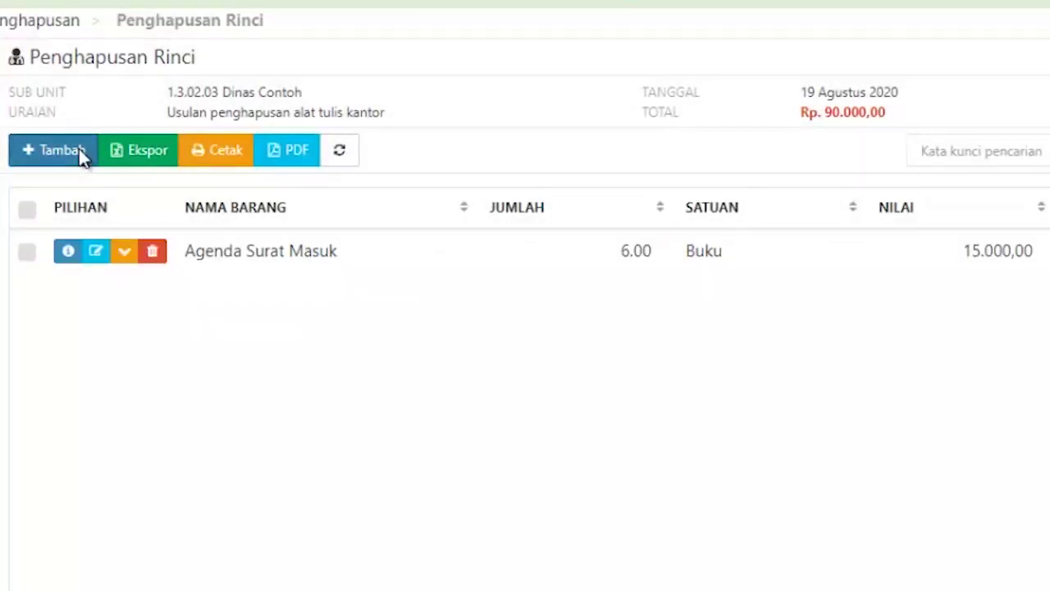
Add Kertas HVS F4 70 gr from Saldo Awal Alat Tulis Kantor to the disposal proposal with a Jumlah of 7, and save it
{"action": "left_click", "coordinate": [81, 151]}
{"action": "left_click", "coordinate": [331, 285]}
{"action": "scroll", "coordinate": [386, 417], "scroll_direction": "down", "scroll_amount": 2}
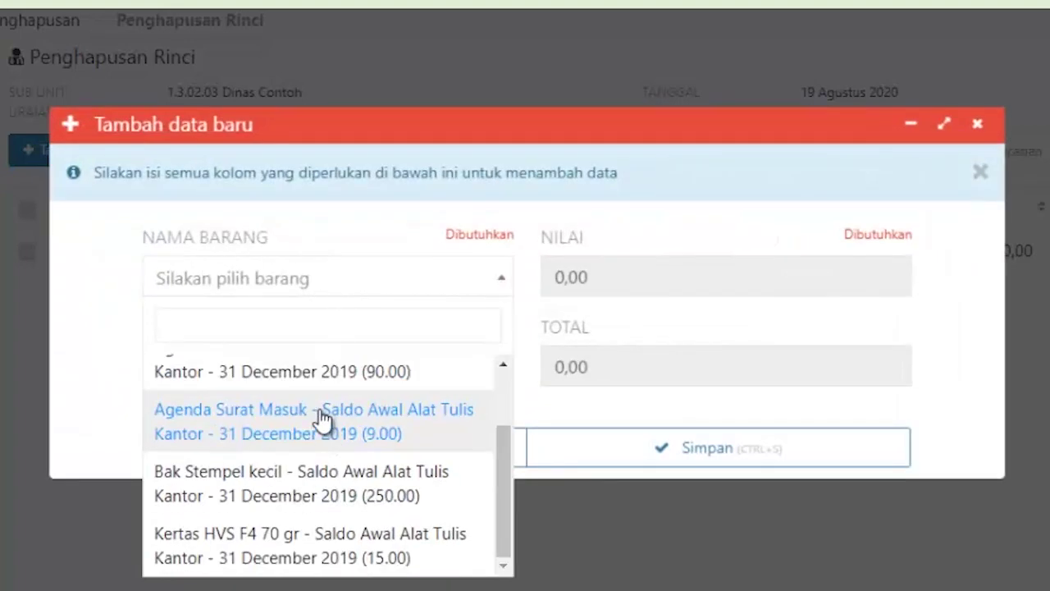
{"action": "left_click", "coordinate": [276, 561]}
{"action": "left_click_drag", "start_coordinate": [228, 403], "coordinate": [99, 403]}
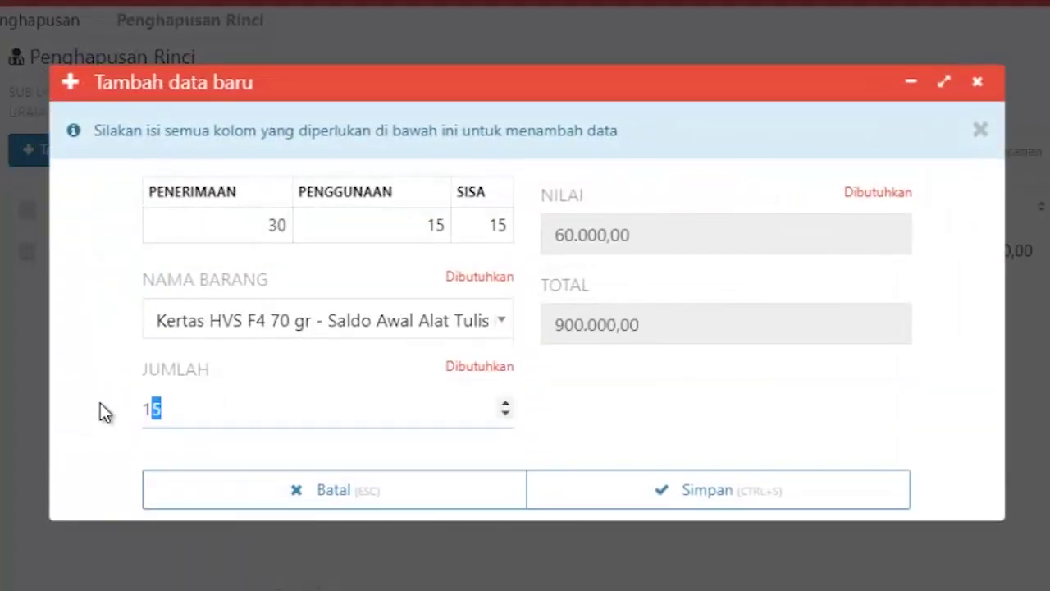
{"action": "type", "text": "7"}
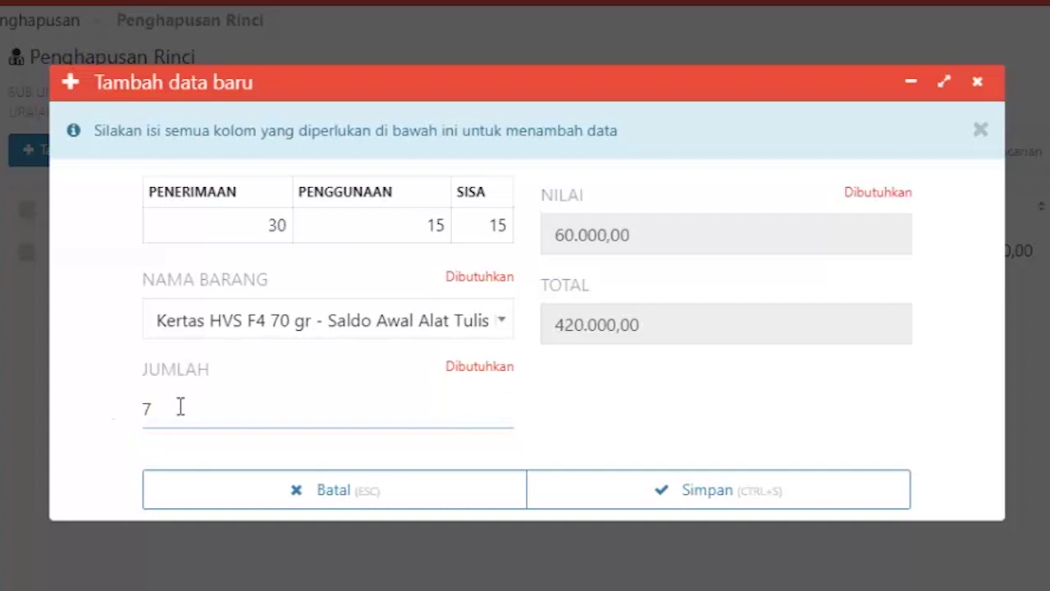
{"action": "left_click", "coordinate": [727, 499]}
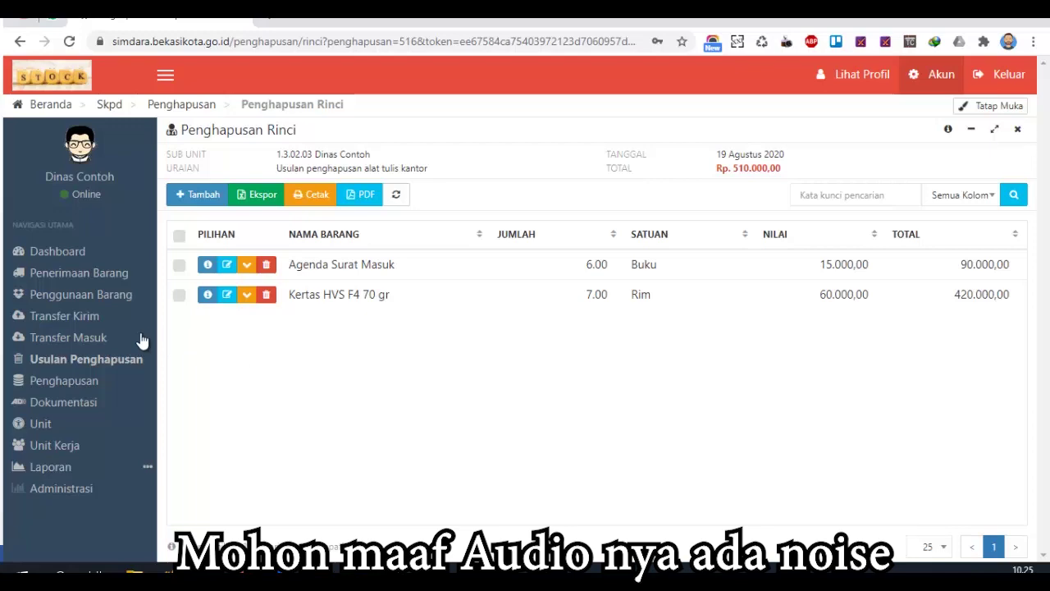
Create a Penghapusan record with No SK 001/contoh/2020 and Tanggal 2020-08-20, and save it without a file
{"action": "left_click", "coordinate": [87, 382]}
{"action": "left_click", "coordinate": [198, 181]}
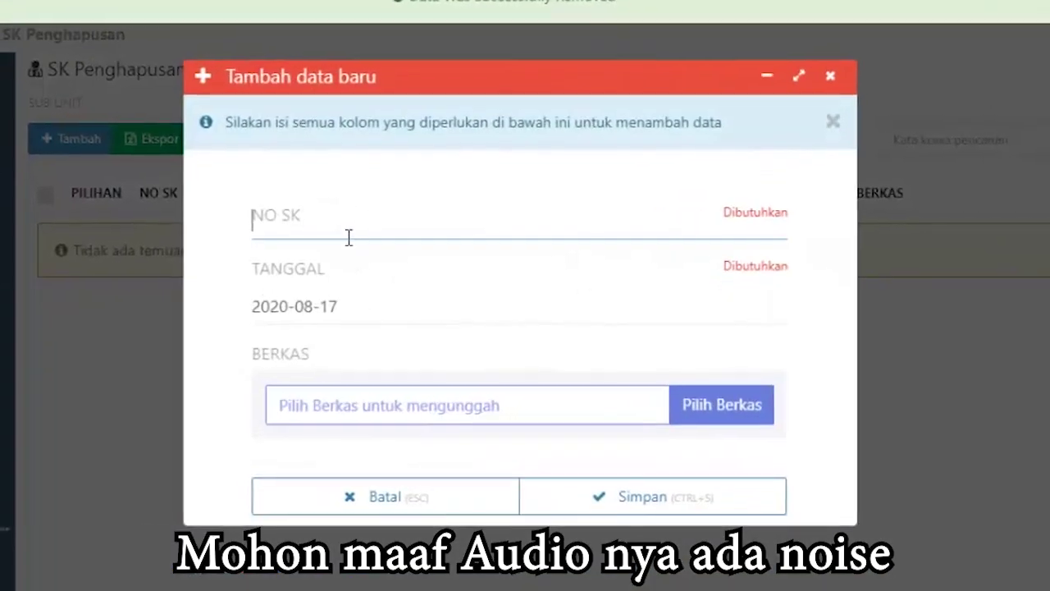
{"action": "left_click", "coordinate": [349, 237]}
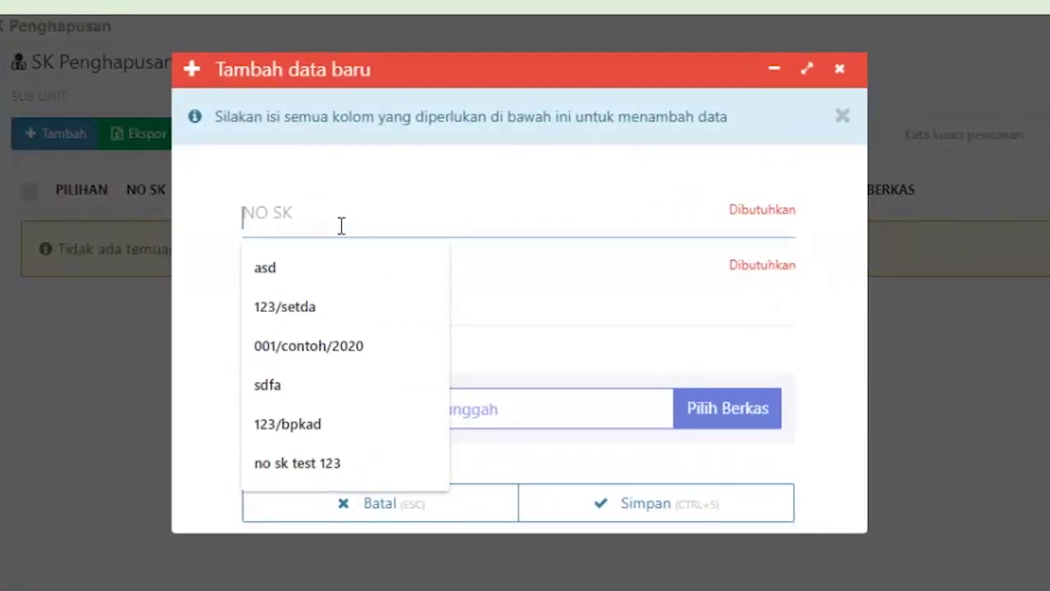
{"action": "type", "text": "00"}
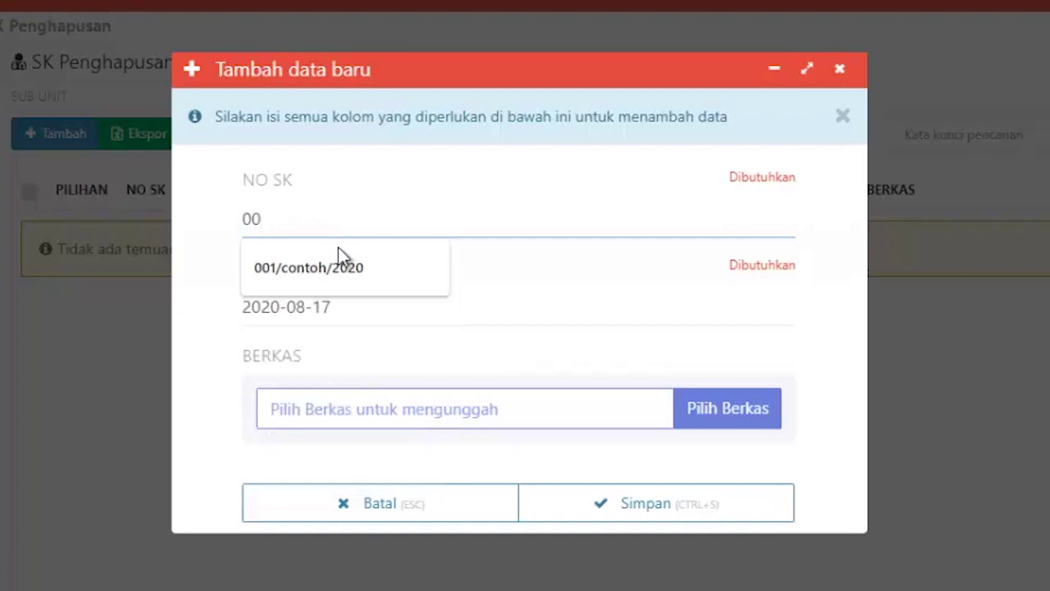
{"action": "left_click", "coordinate": [338, 256]}
{"action": "left_click", "coordinate": [346, 306]}
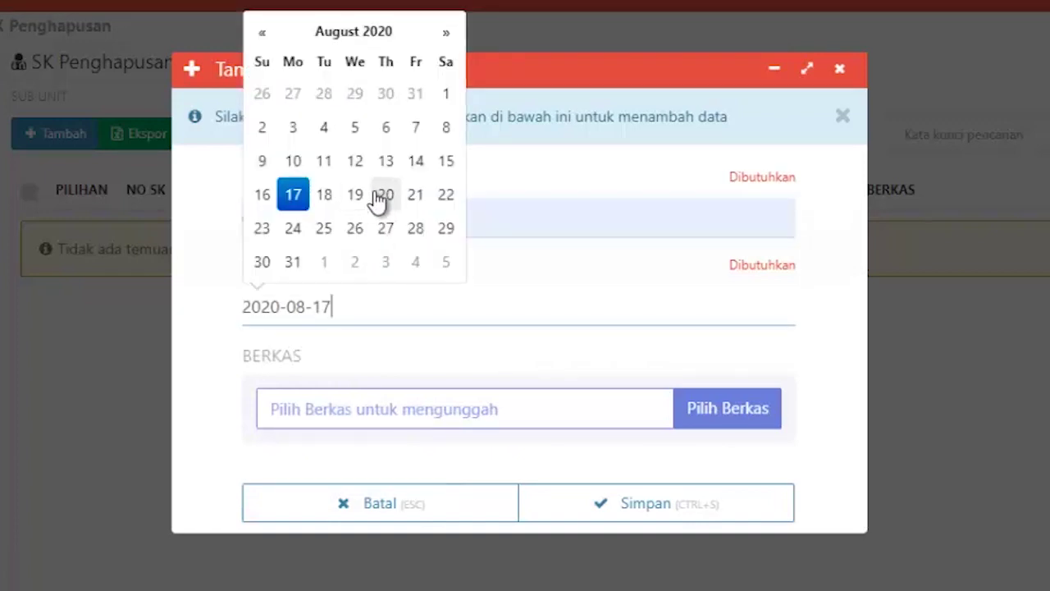
{"action": "left_click", "coordinate": [384, 195]}
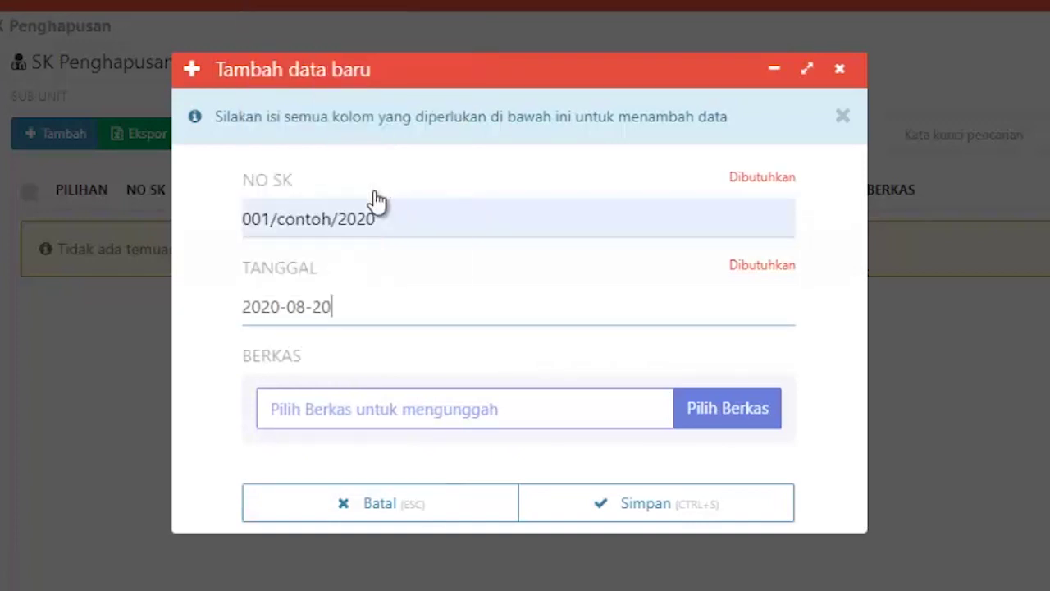
{"action": "left_click", "coordinate": [603, 517]}
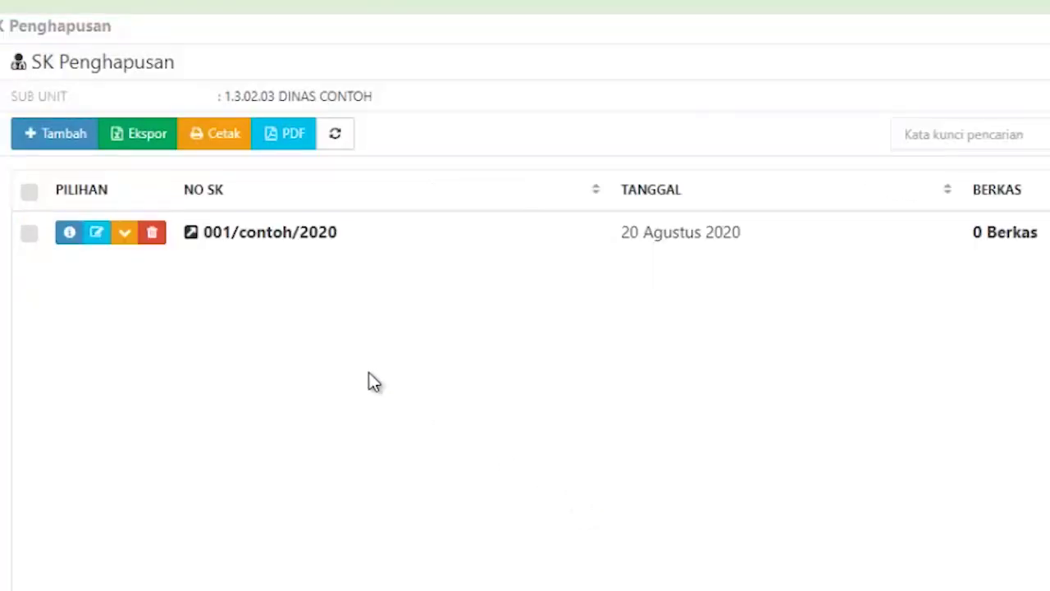
Open the details of SK 001/contoh/2020, add the proposal "Usulan penghapusan alat tulis kantor - 19 August 2020", and save it
{"action": "left_click", "coordinate": [248, 234]}
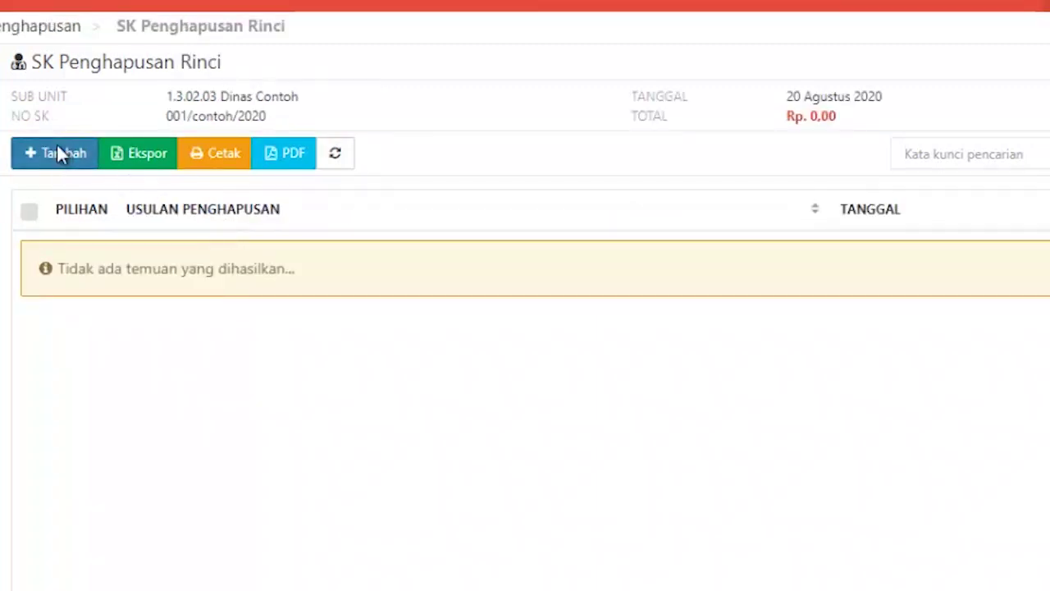
{"action": "left_click", "coordinate": [59, 153]}
{"action": "left_click", "coordinate": [373, 332]}
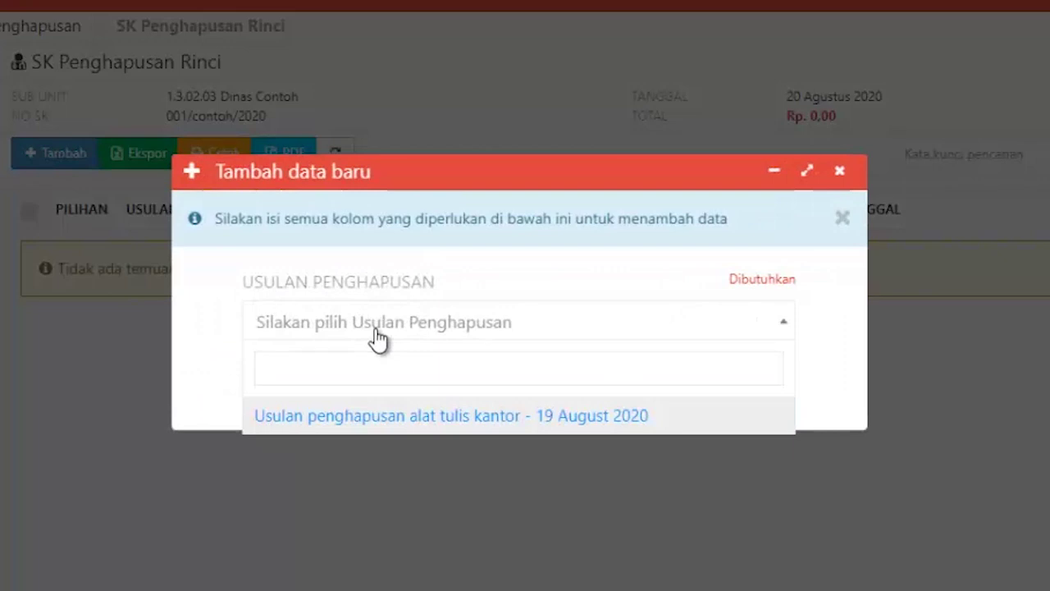
{"action": "left_click", "coordinate": [404, 420]}
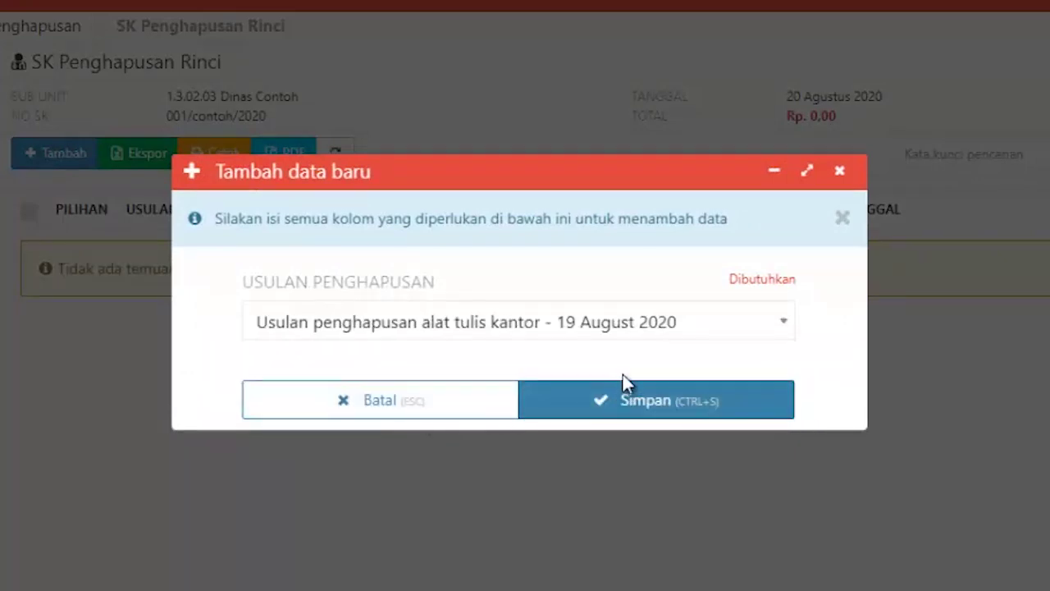
{"action": "left_click", "coordinate": [623, 402]}
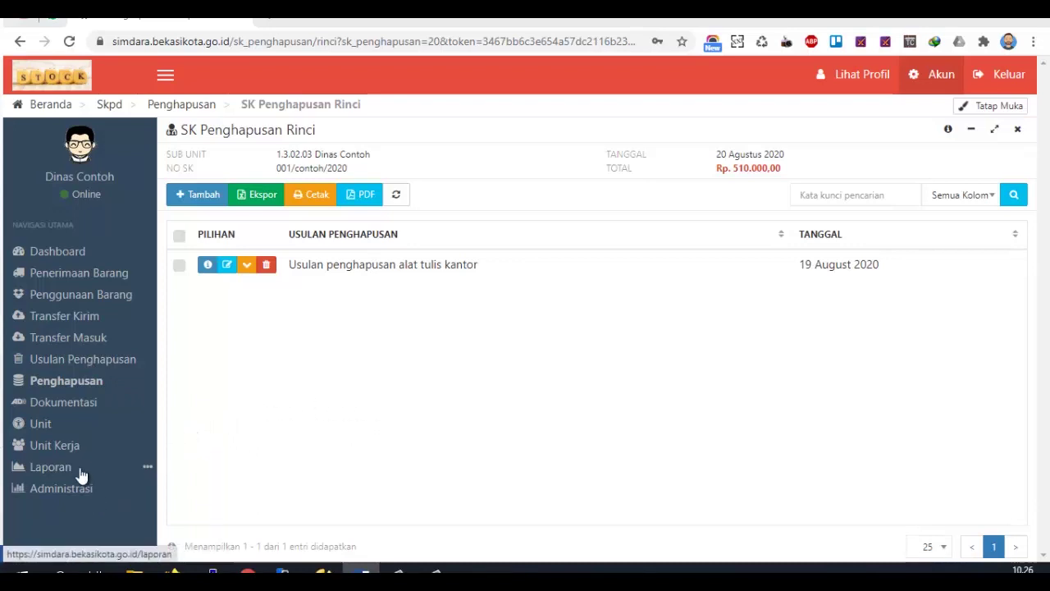
Preview the Berita Acara Stock Opname Persediaan administration report with Periode Akhir 2020-08-20 and all Sumber Dana
{"action": "left_click", "coordinate": [84, 497]}
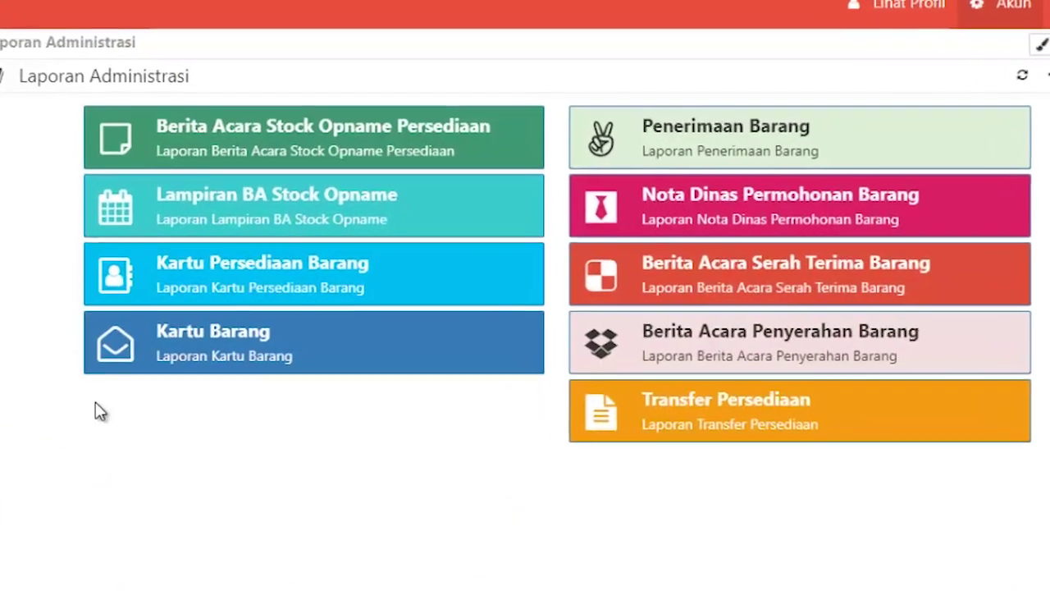
{"action": "left_click", "coordinate": [238, 123]}
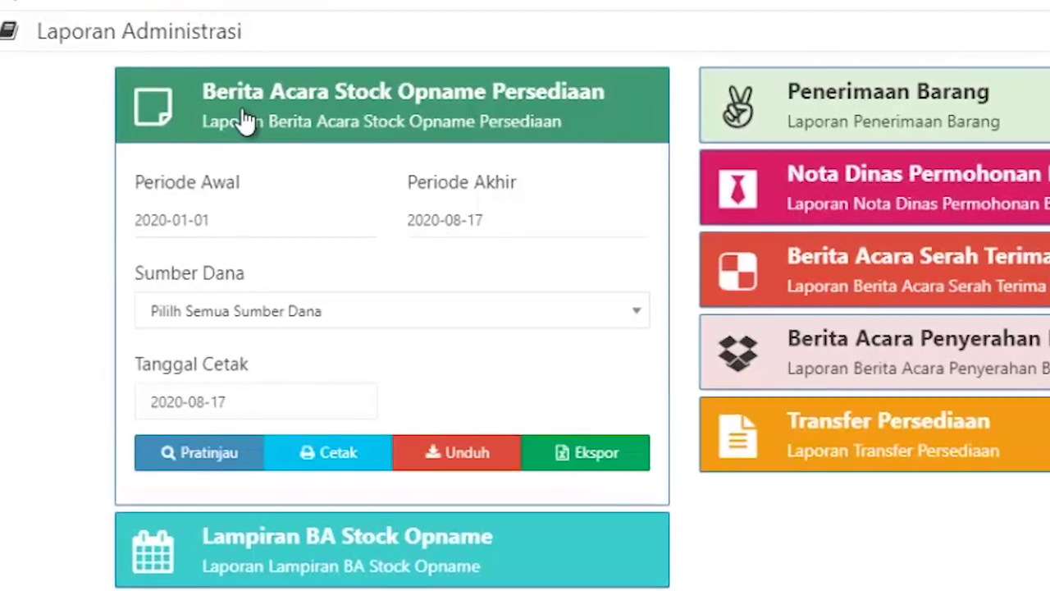
{"action": "left_click", "coordinate": [237, 121]}
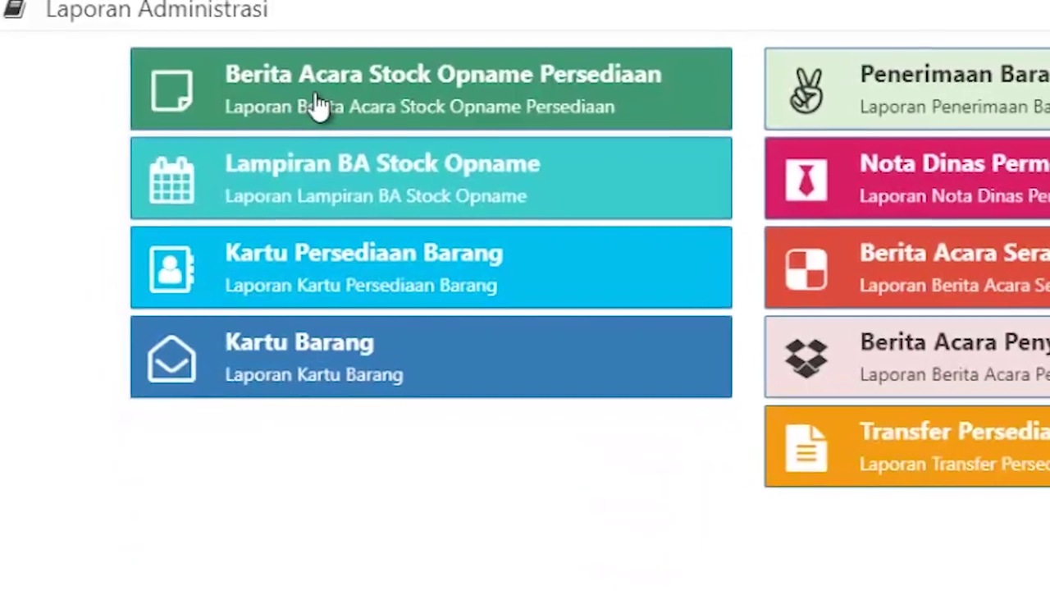
{"action": "left_click", "coordinate": [294, 82]}
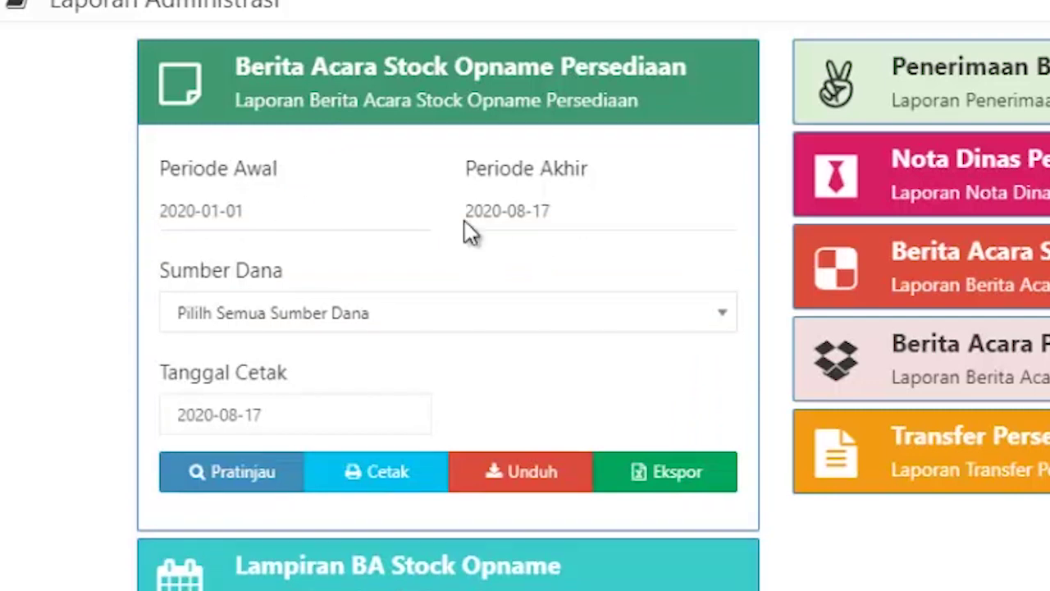
{"action": "left_click", "coordinate": [560, 219]}
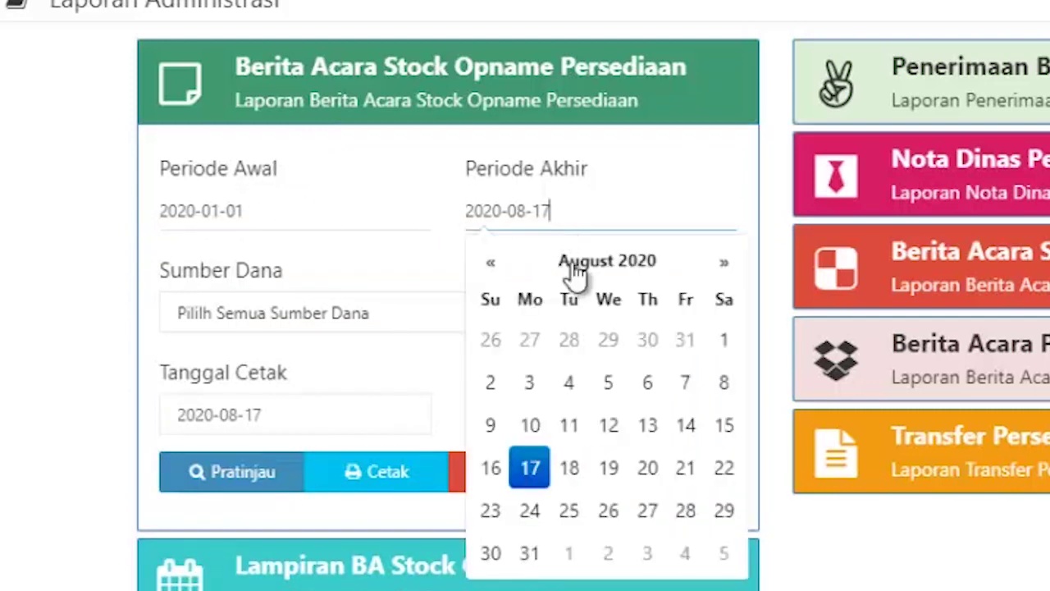
{"action": "left_click", "coordinate": [649, 470]}
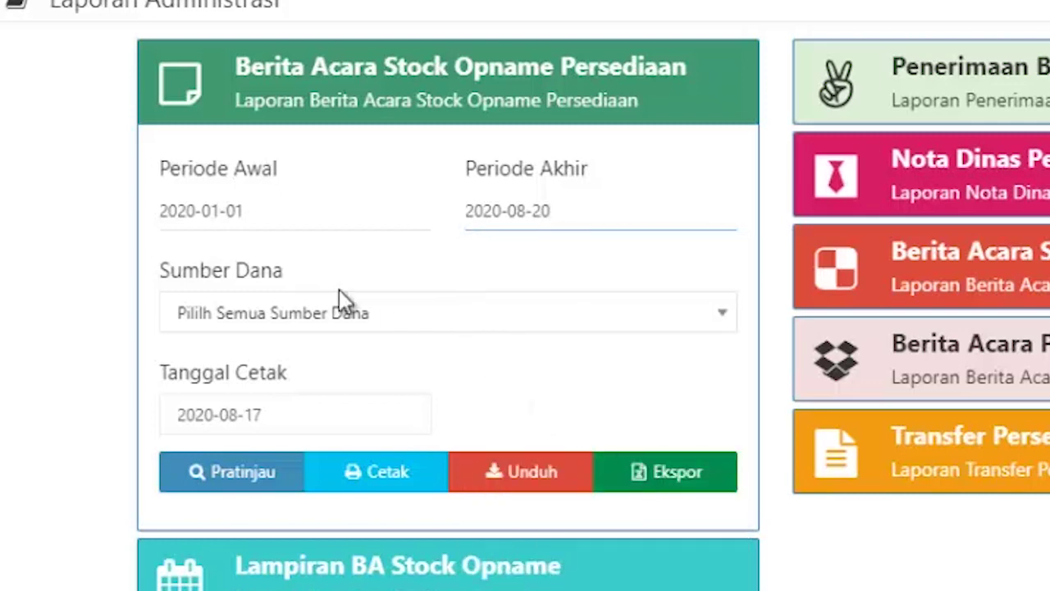
{"action": "left_click", "coordinate": [279, 320]}
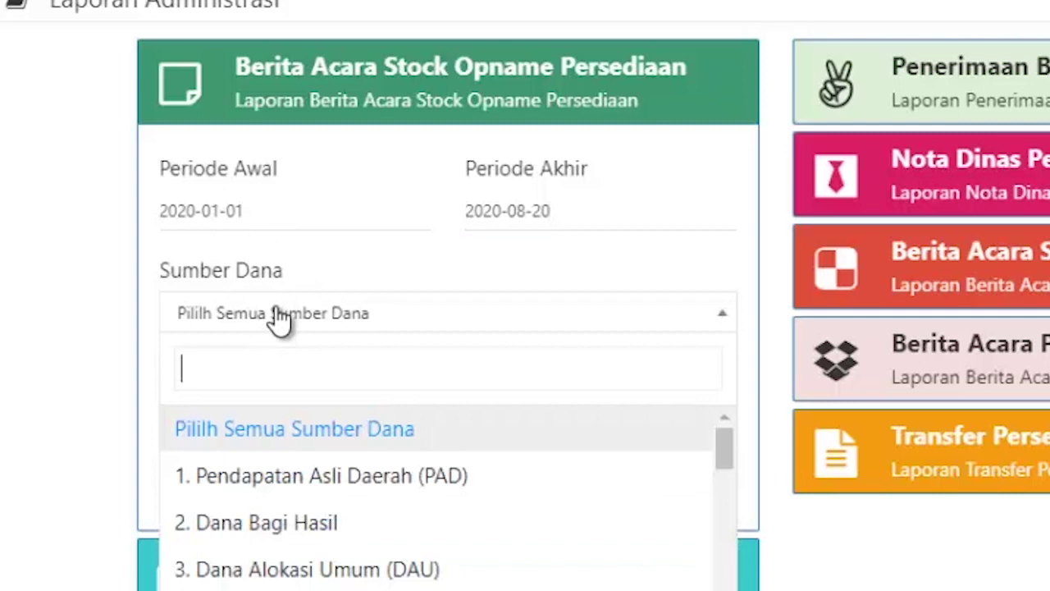
{"action": "left_click", "coordinate": [241, 426]}
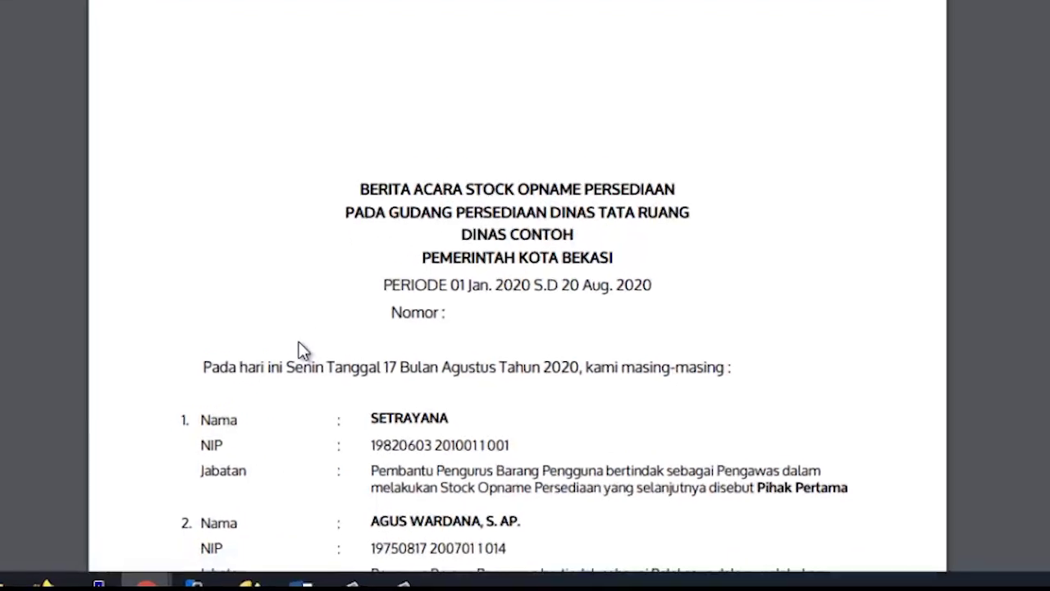
Examine the stock opname report's office-supplies, printed-goods and damaged or expired inventory breakdowns, the overall total and the signature section
{"action": "scroll", "coordinate": [303, 349], "scroll_direction": "down", "scroll_amount": 5}
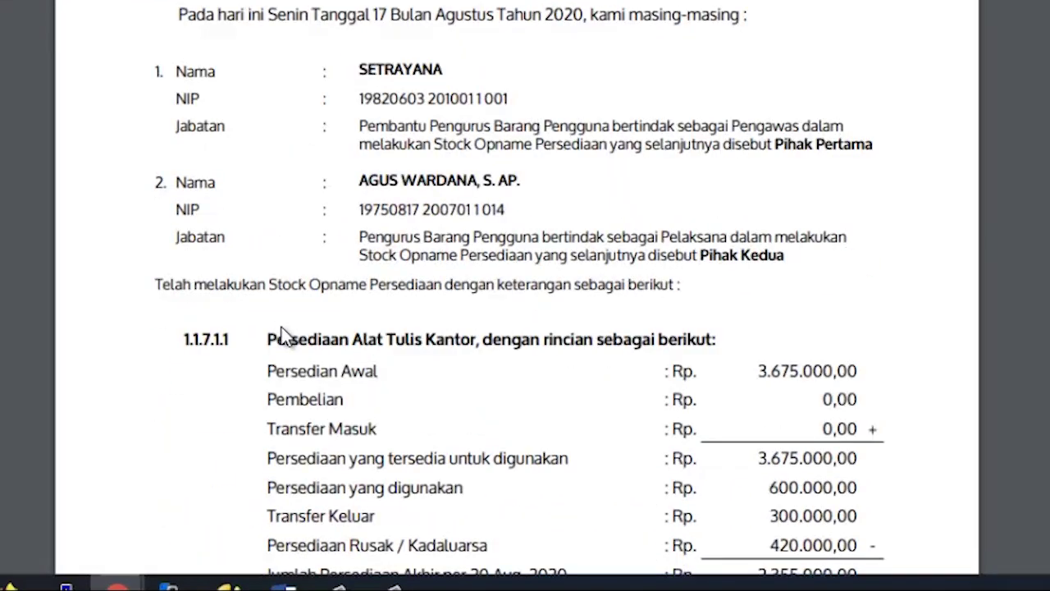
{"action": "scroll", "coordinate": [281, 336], "scroll_direction": "down", "scroll_amount": 3}
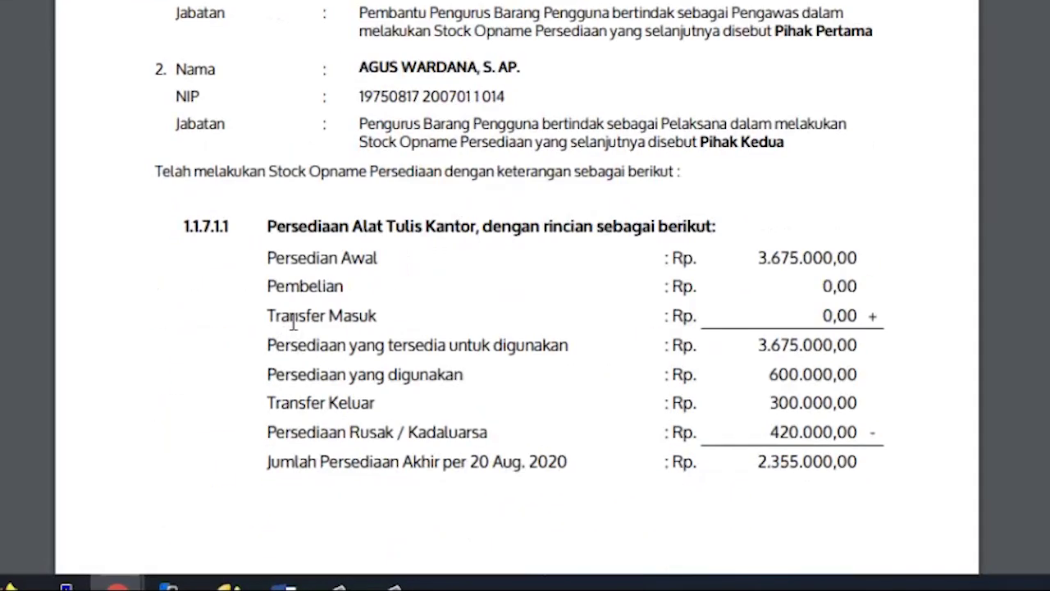
{"action": "left_click_drag", "start_coordinate": [343, 238], "coordinate": [437, 239]}
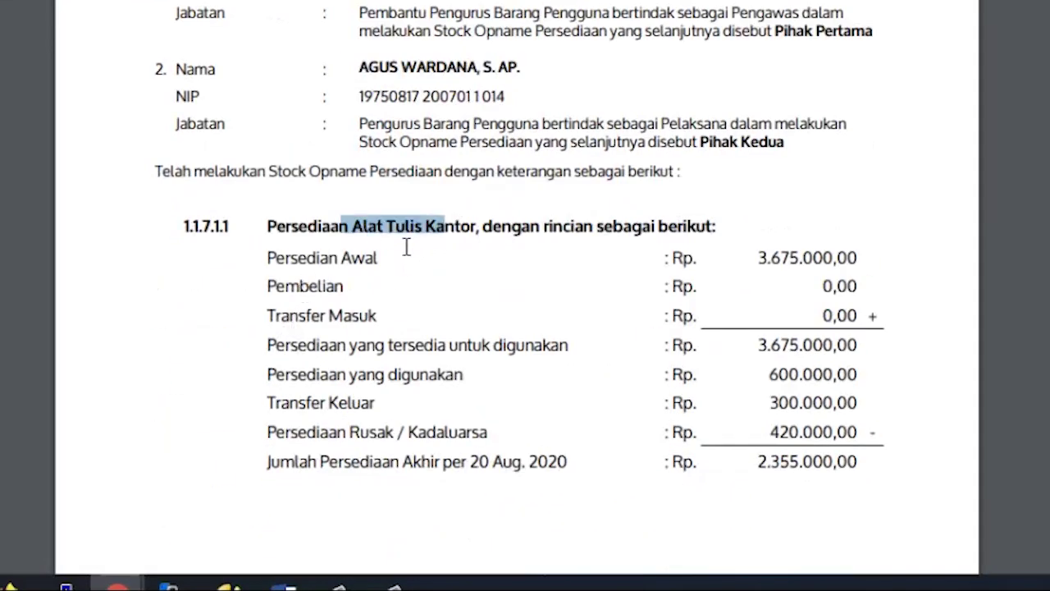
{"action": "left_click_drag", "start_coordinate": [321, 267], "coordinate": [364, 271]}
{"action": "scroll", "coordinate": [380, 287], "scroll_direction": "down", "scroll_amount": 15}
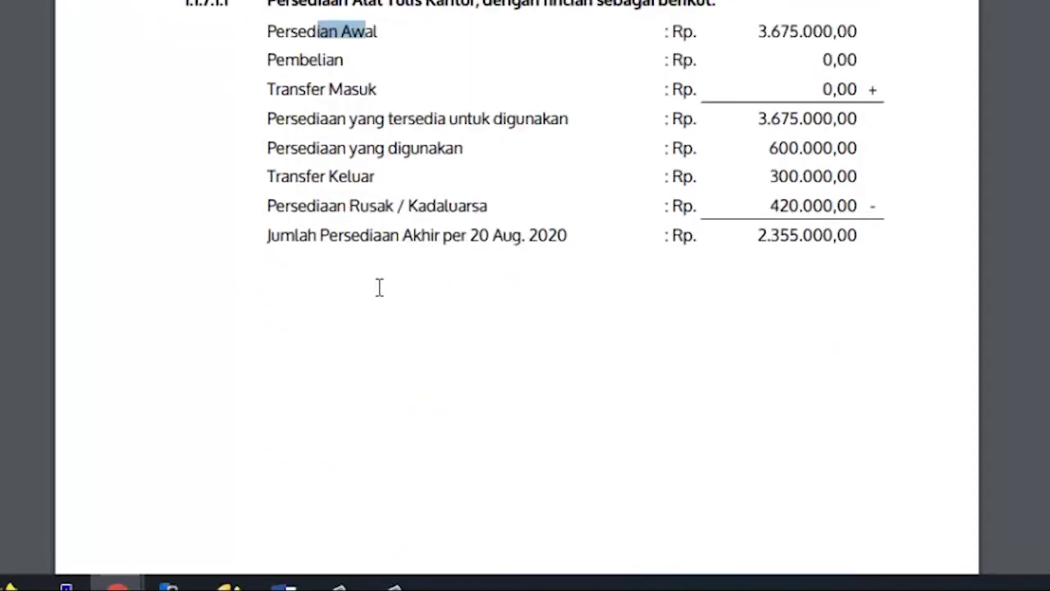
{"action": "scroll", "coordinate": [380, 286], "scroll_direction": "down", "scroll_amount": 3}
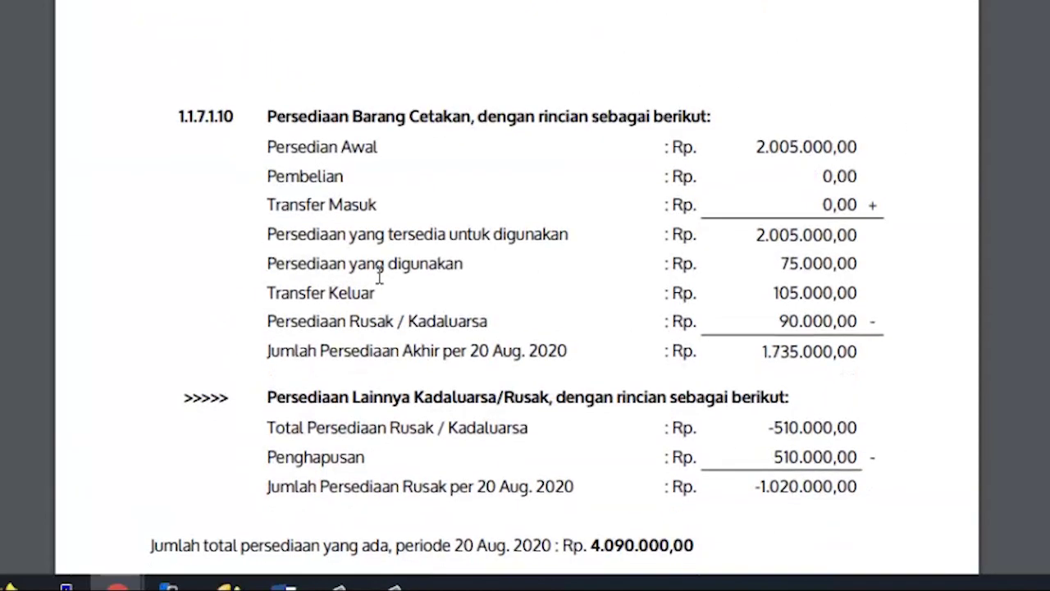
{"action": "scroll", "coordinate": [380, 283], "scroll_direction": "down", "scroll_amount": 5}
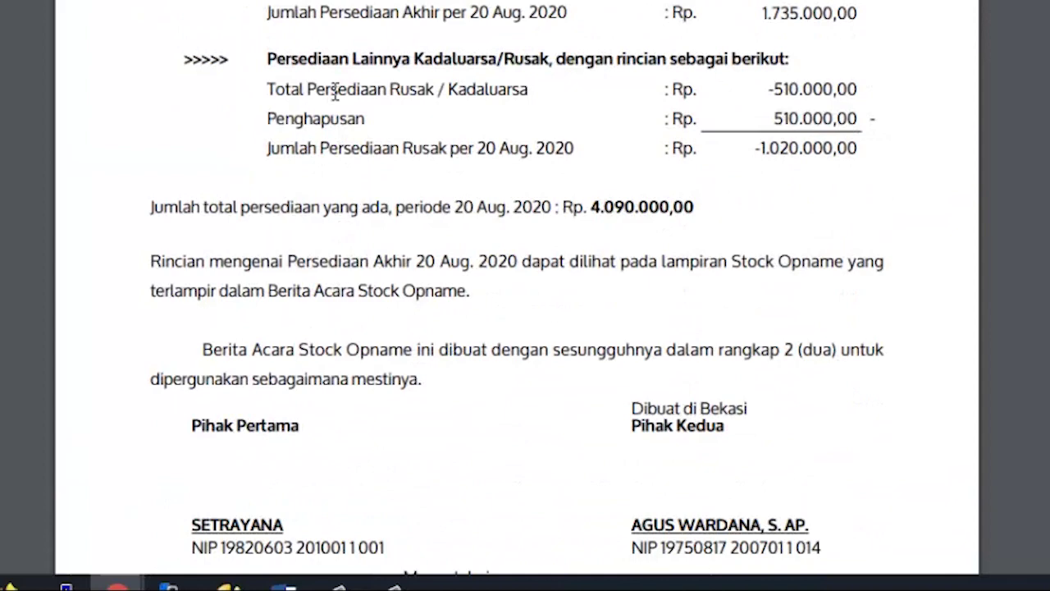
{"action": "left_click_drag", "start_coordinate": [335, 94], "coordinate": [415, 95]}
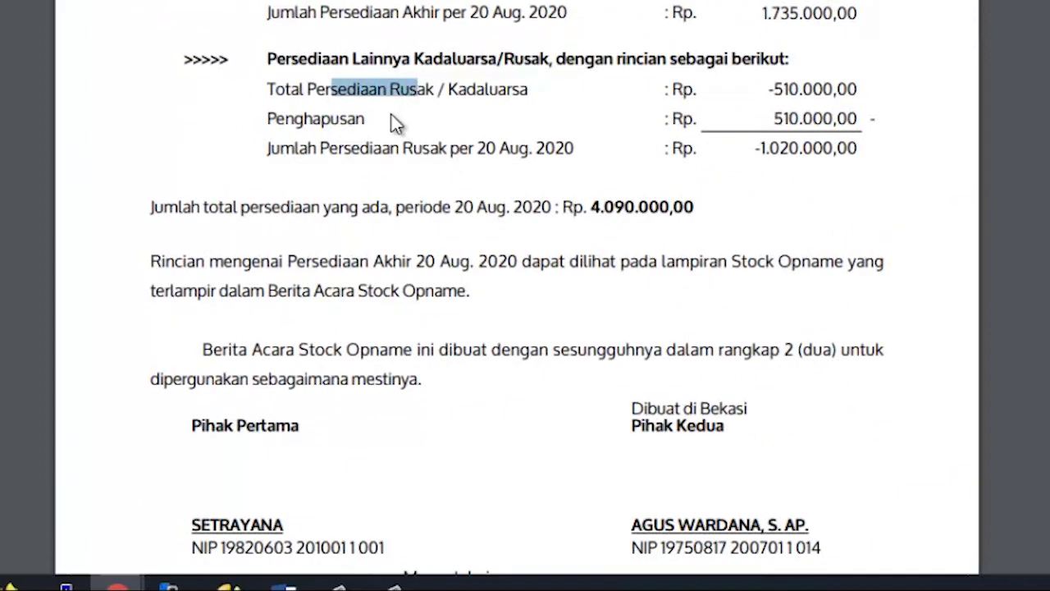
{"action": "scroll", "coordinate": [337, 174], "scroll_direction": "up", "scroll_amount": 8}
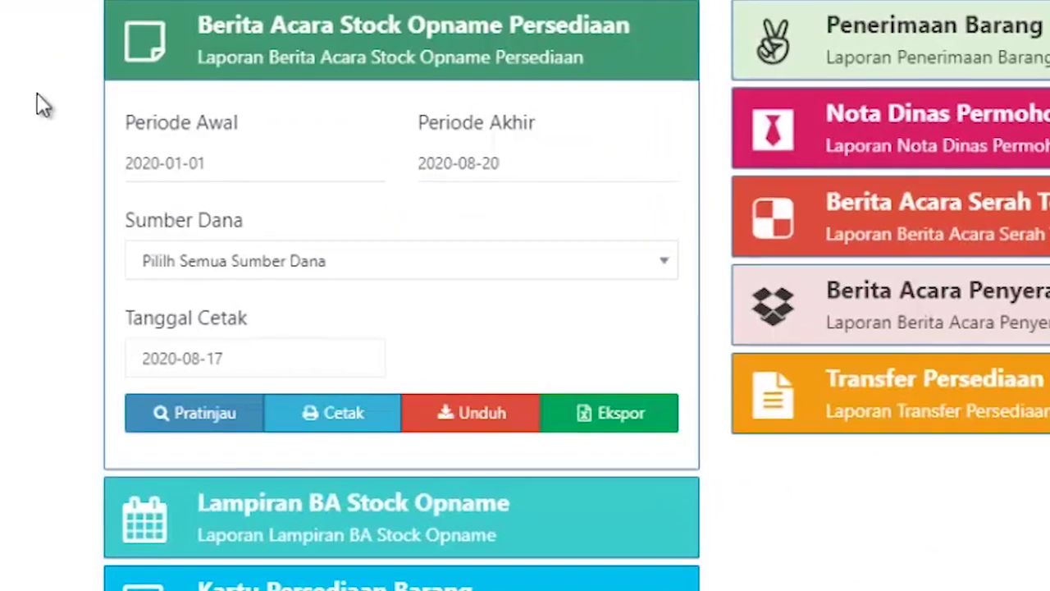
Preview the Lampiran BA Stock Opname report with Periode Akhir 2020-08-20 and all Sumber Dana, and check its mutation columns
{"action": "left_click", "coordinate": [308, 64]}
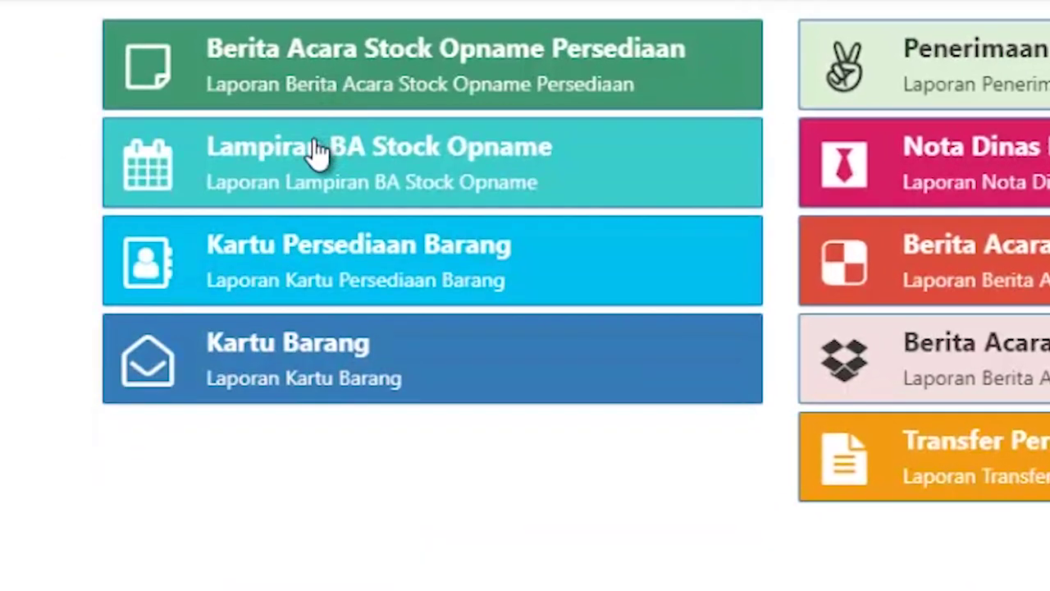
{"action": "left_click", "coordinate": [318, 167]}
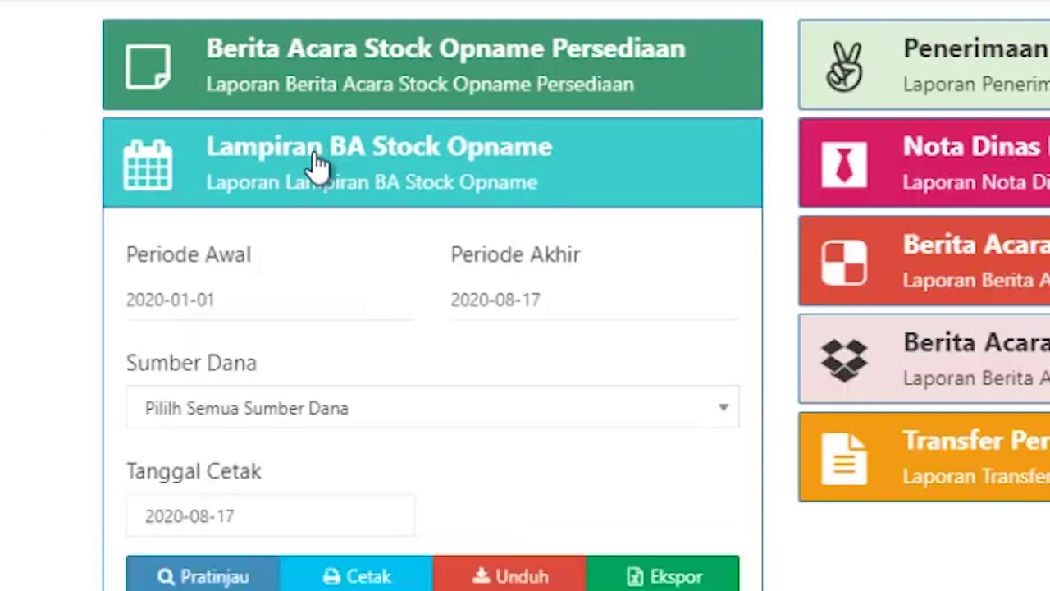
{"action": "scroll", "coordinate": [304, 171], "scroll_direction": "down", "scroll_amount": 1}
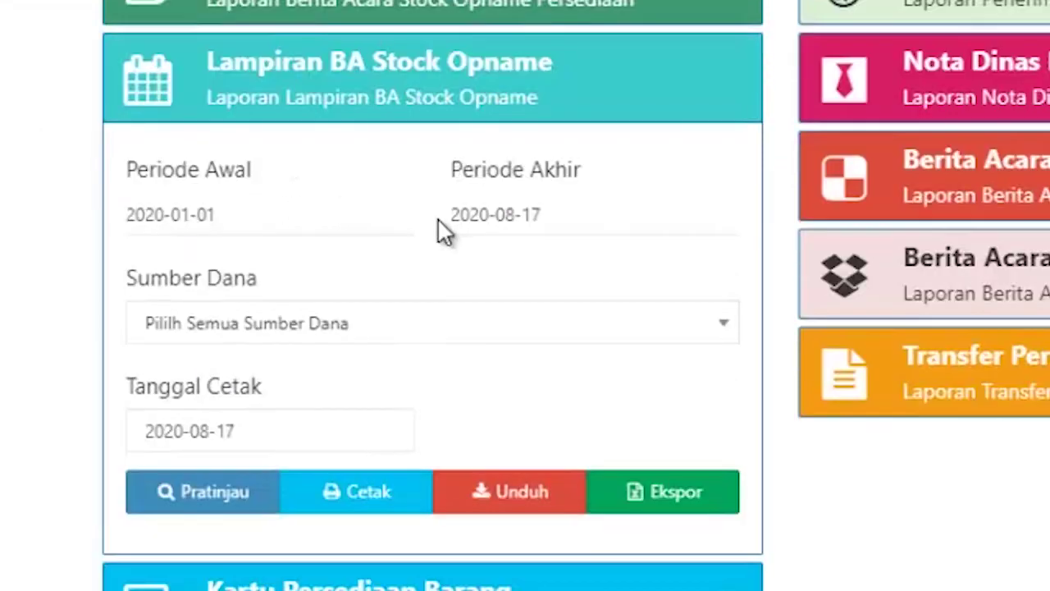
{"action": "left_click", "coordinate": [519, 217]}
{"action": "left_click", "coordinate": [635, 490]}
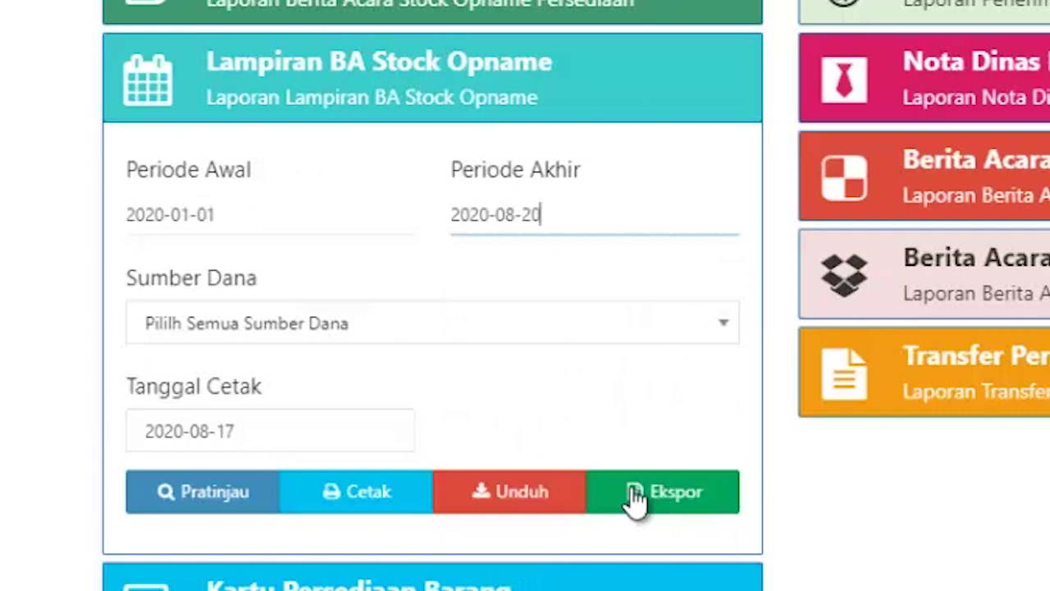
{"action": "left_click", "coordinate": [422, 329]}
{"action": "left_click", "coordinate": [418, 334]}
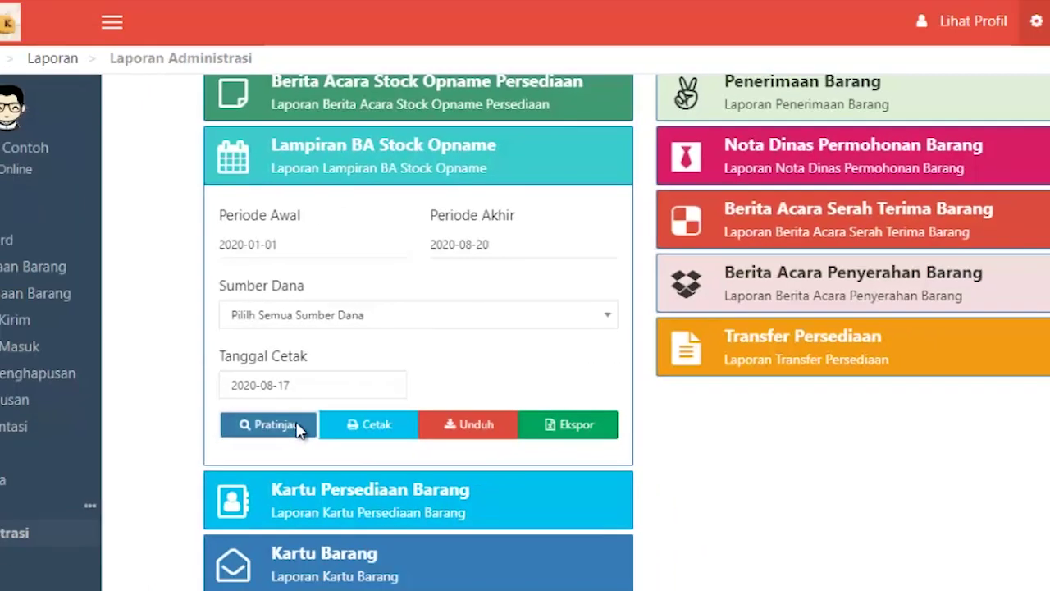
{"action": "left_click", "coordinate": [271, 425]}
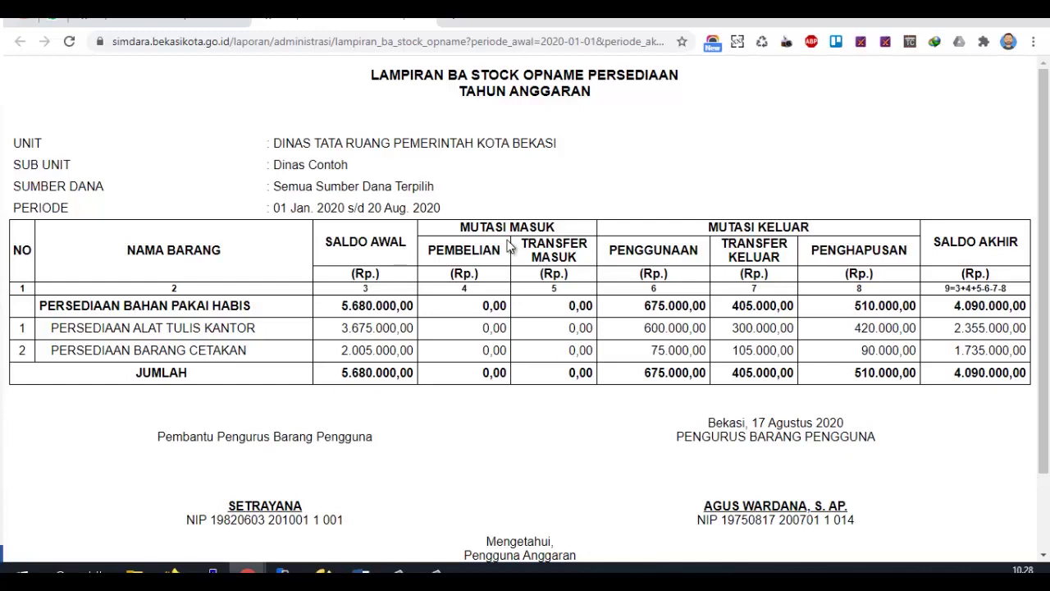
{"action": "left_click_drag", "start_coordinate": [496, 228], "coordinate": [538, 228]}
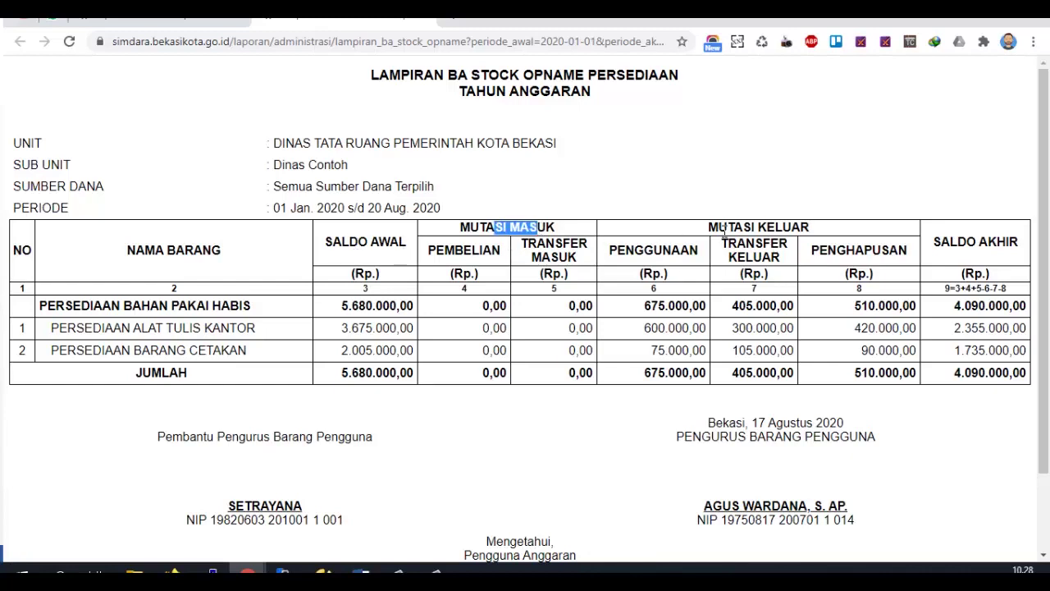
{"action": "left_click", "coordinate": [431, 19]}
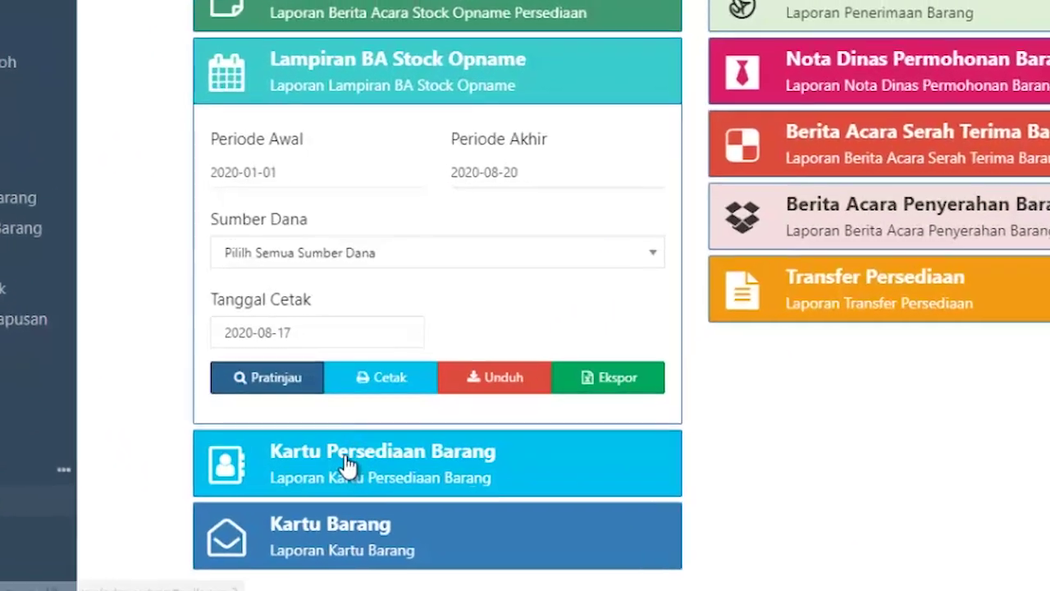
Preview the Kartu Persediaan Barang report for 1.1.7.1.1. Persediaan Alat Tulis Kantor with Periode Akhir 2020-08-20 and all Sumber Dana
{"action": "left_click", "coordinate": [351, 447]}
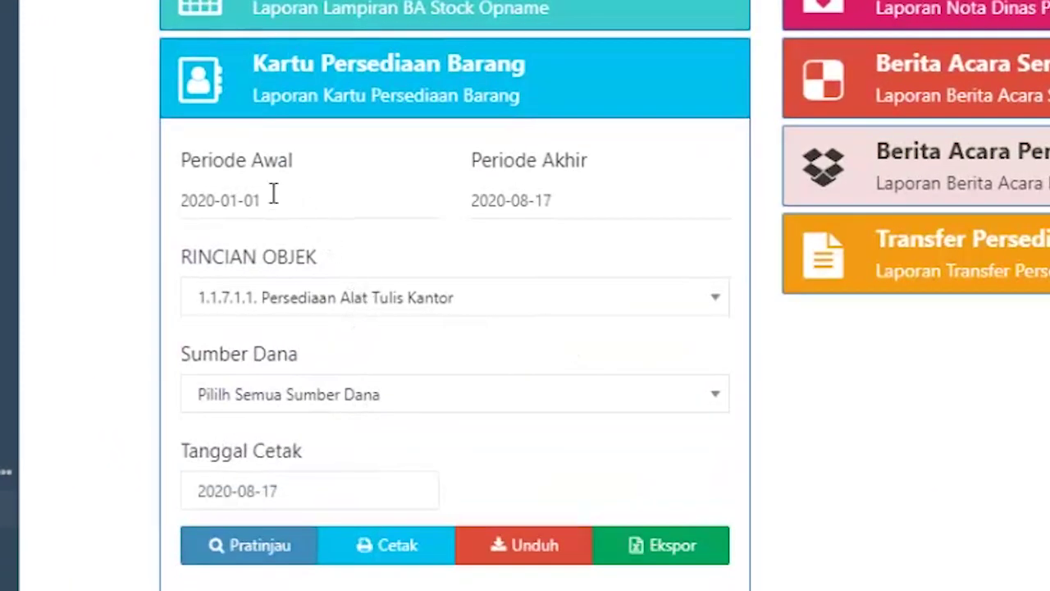
{"action": "scroll", "coordinate": [274, 195], "scroll_direction": "down", "scroll_amount": 1}
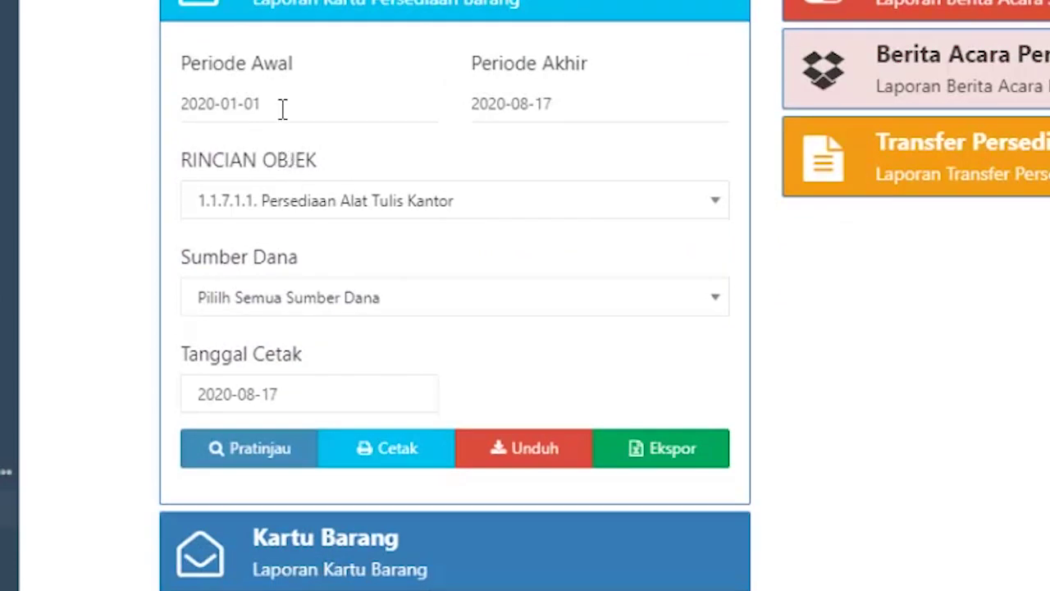
{"action": "left_click", "coordinate": [598, 112]}
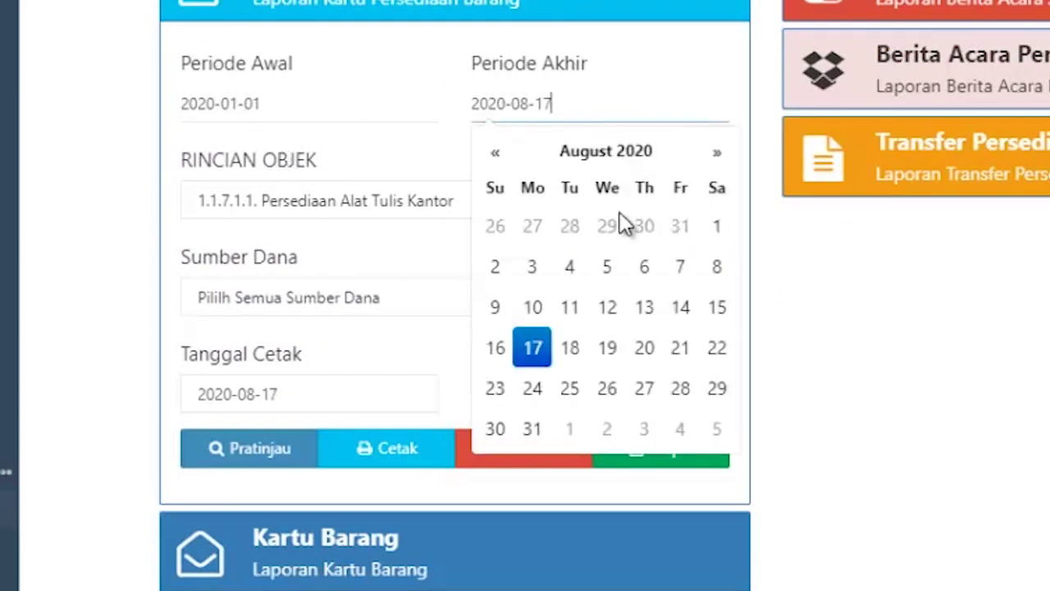
{"action": "left_click", "coordinate": [644, 348]}
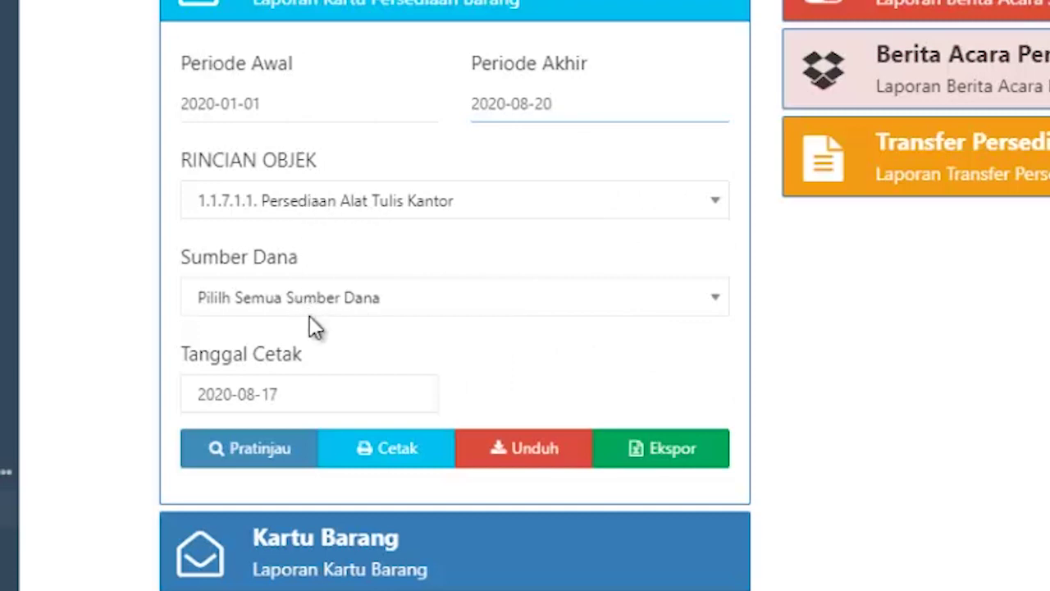
{"action": "left_click", "coordinate": [287, 450]}
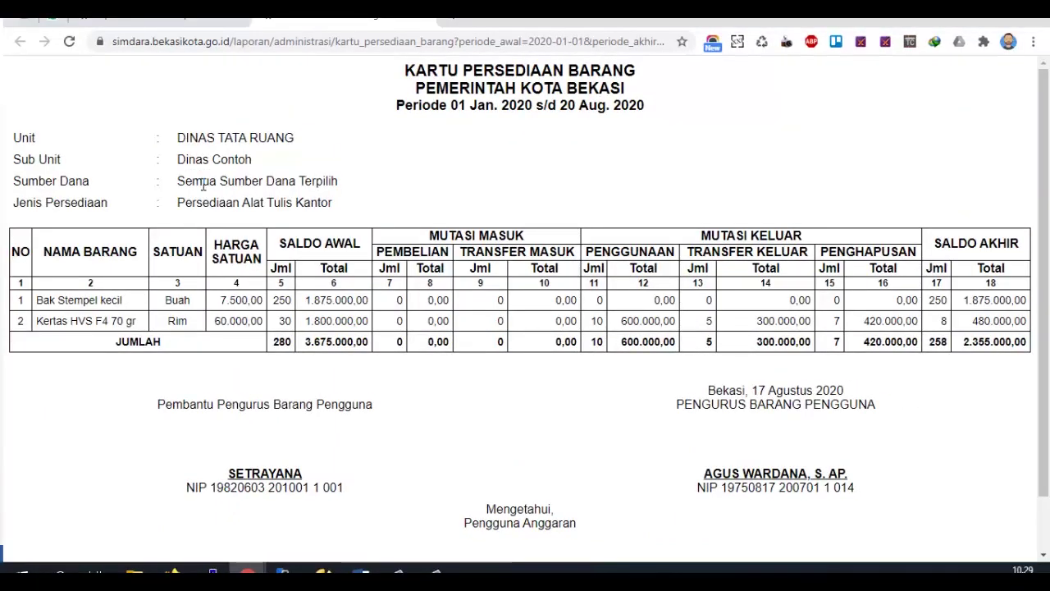
{"action": "left_click_drag", "start_coordinate": [213, 202], "coordinate": [334, 207]}
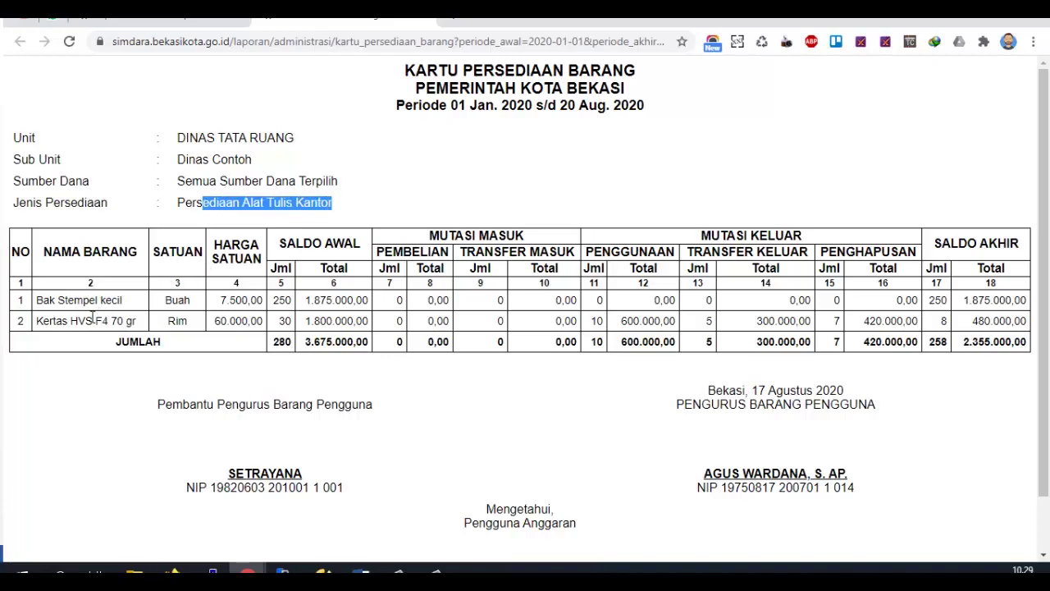
{"action": "key", "text": "ctrl+w"}
Set the Kartu Persediaan Barang's Rincian Objek to 1.1.7.1.10. Persediaan Barang Cetakan, preview the report and check its listed items
{"action": "left_click", "coordinate": [361, 308]}
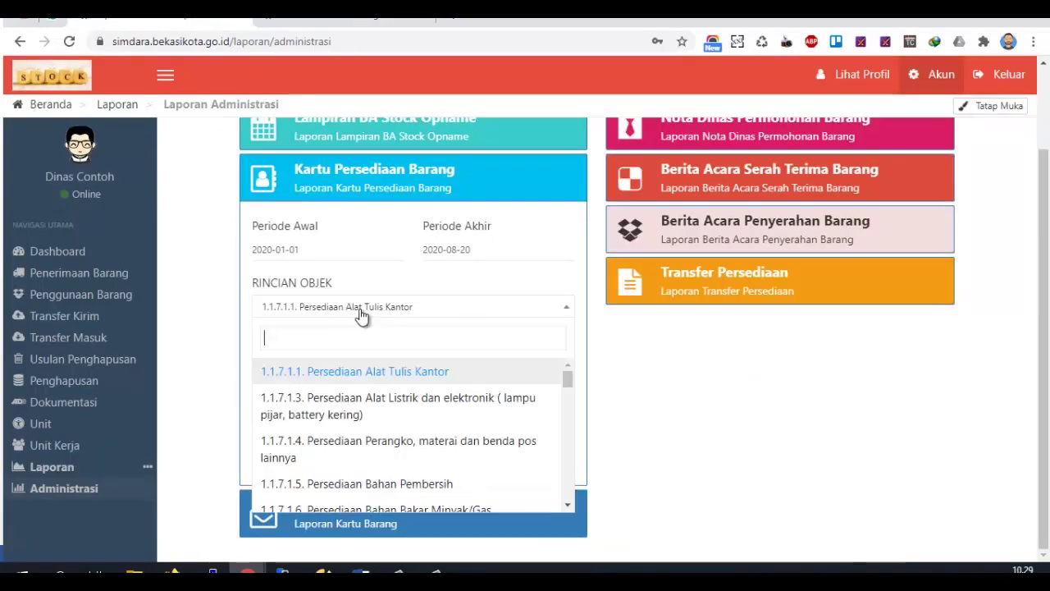
{"action": "type", "text": "cetak"}
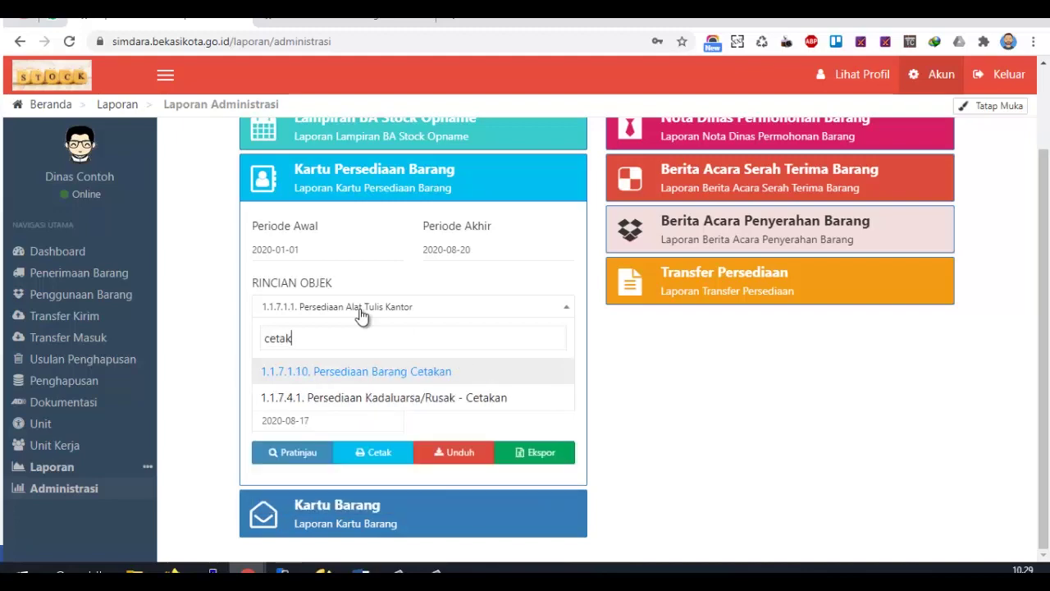
{"action": "left_click", "coordinate": [312, 400]}
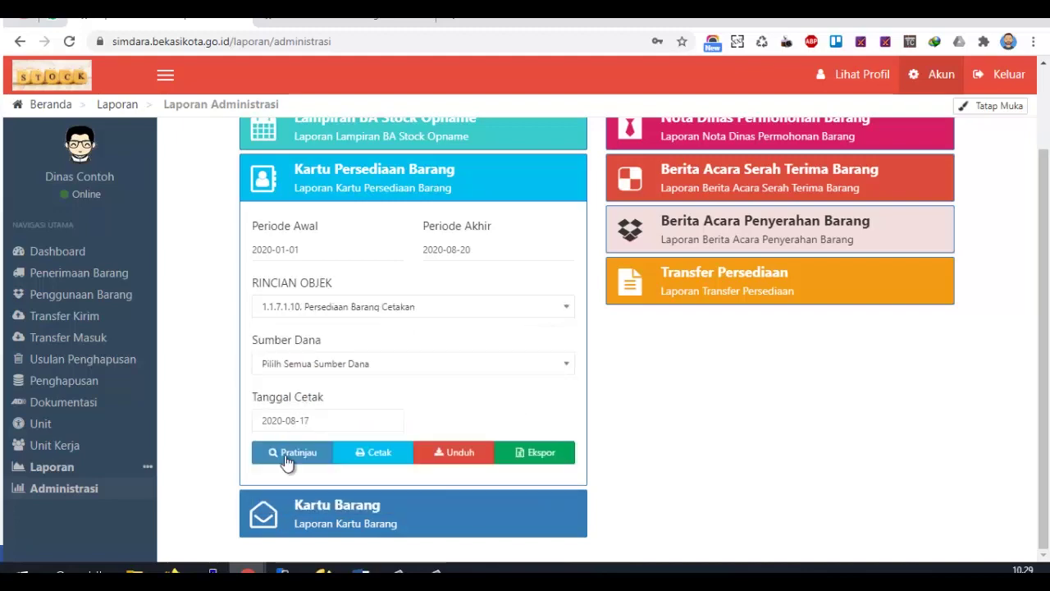
{"action": "left_click", "coordinate": [286, 460]}
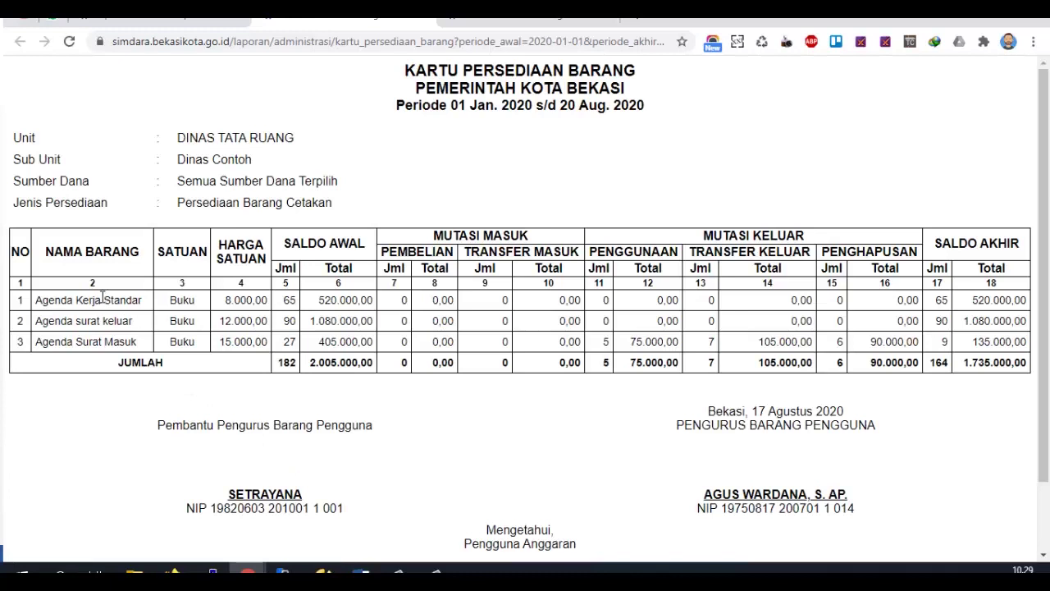
{"action": "double_click", "coordinate": [139, 301]}
{"action": "left_click_drag", "start_coordinate": [114, 325], "coordinate": [124, 328]}
Examine the Kertas HVS F4 70 gr row in the office-supplies inventory card, from opening balance through outgoing mutations to closing balance
{"action": "left_click", "coordinate": [490, 23]}
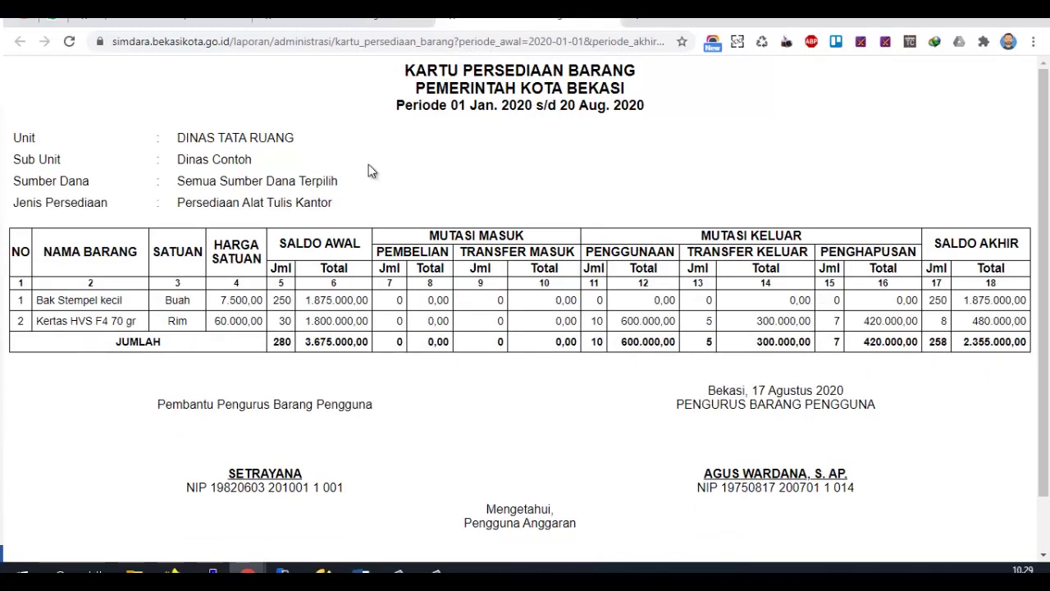
{"action": "left_click_drag", "start_coordinate": [102, 321], "coordinate": [109, 321]}
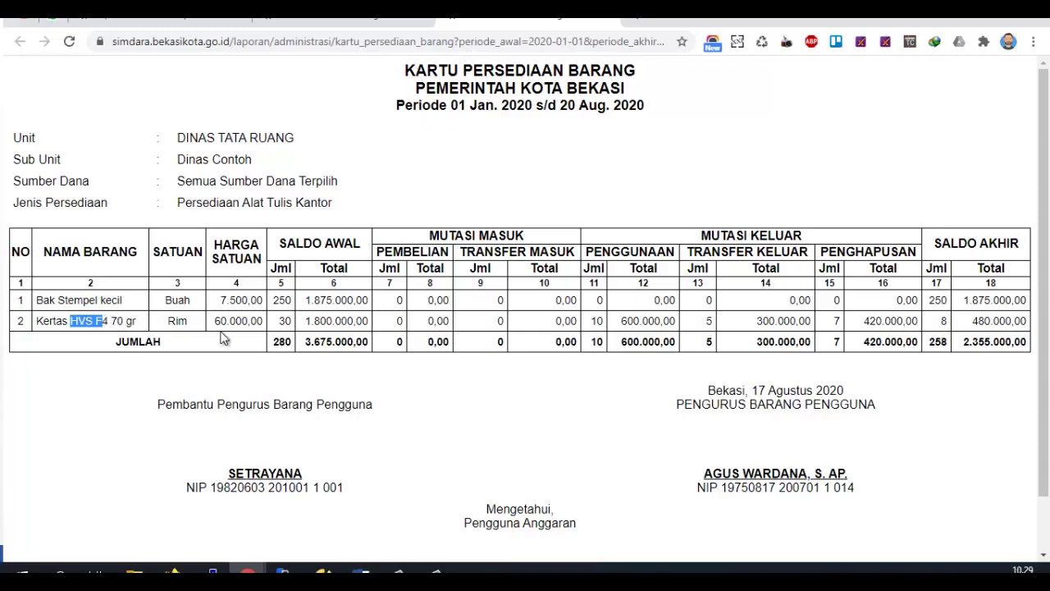
{"action": "left_click", "coordinate": [284, 321]}
{"action": "left_click_drag", "start_coordinate": [292, 326], "coordinate": [309, 321]}
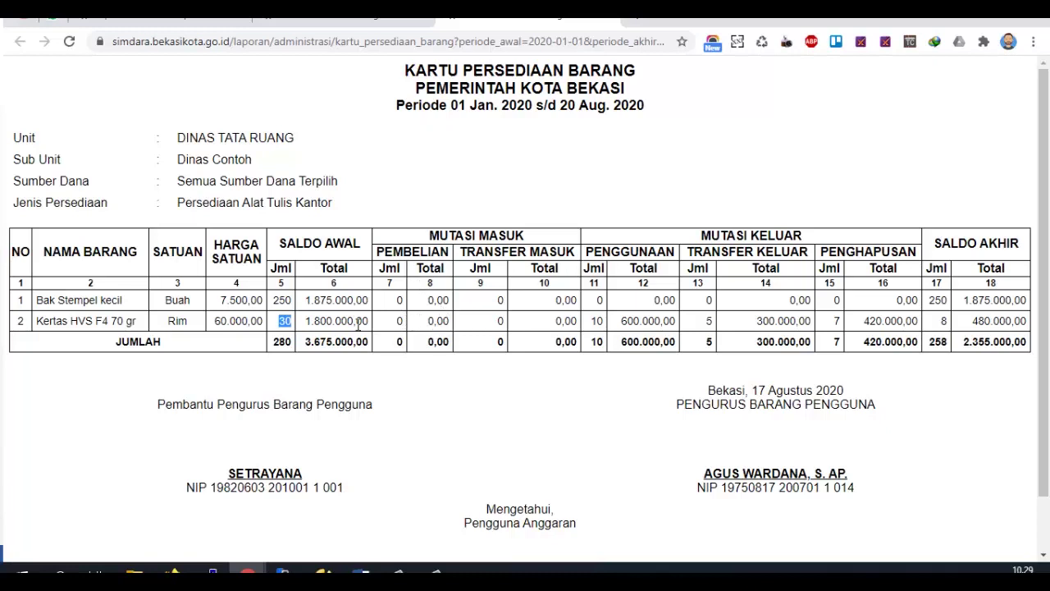
{"action": "left_click_drag", "start_coordinate": [356, 323], "coordinate": [312, 322]}
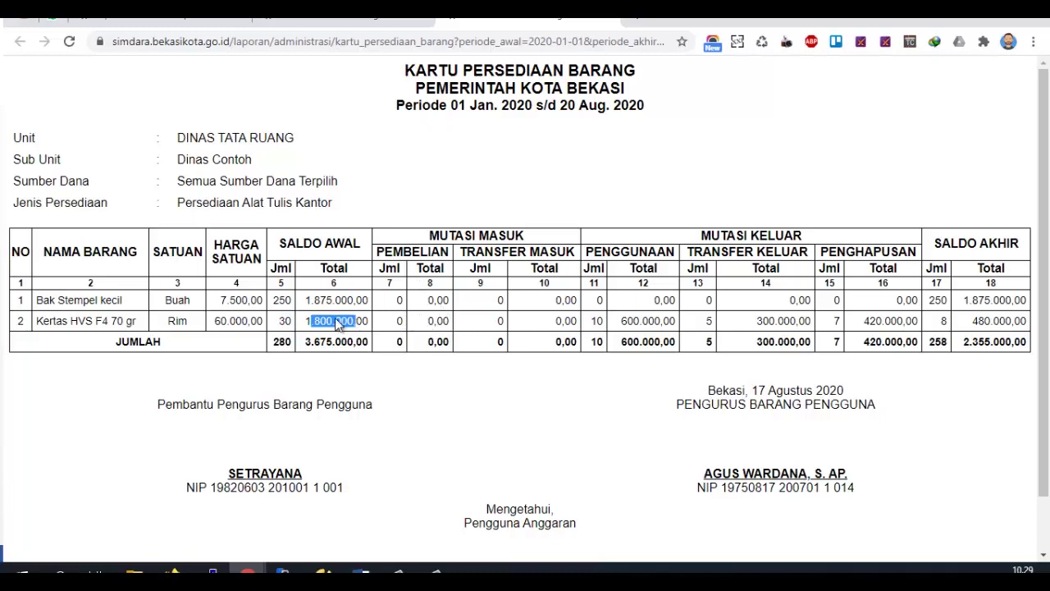
{"action": "left_click", "coordinate": [601, 322]}
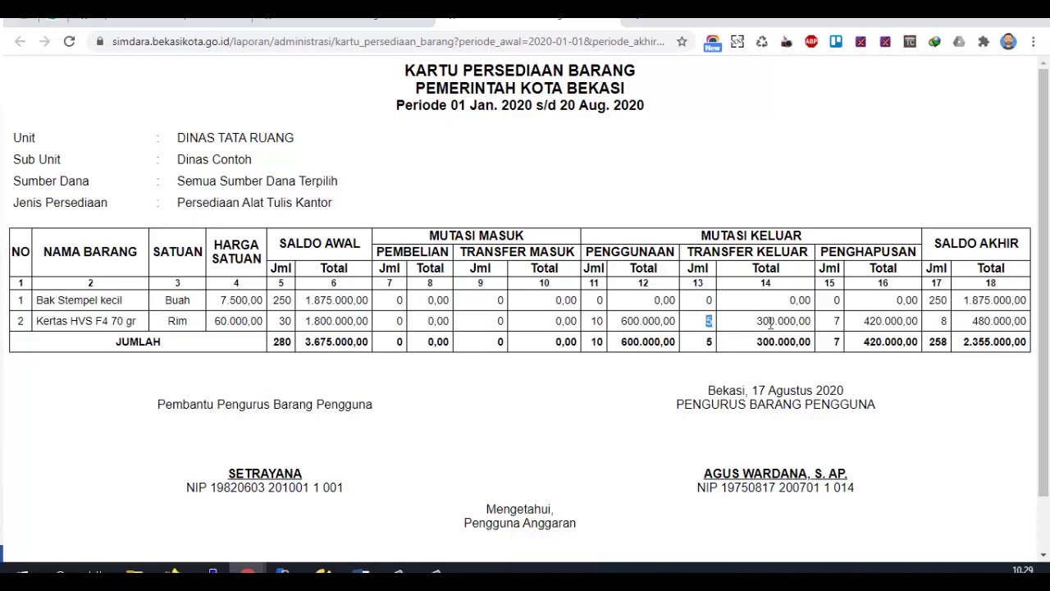
{"action": "left_click_drag", "start_coordinate": [972, 321], "coordinate": [985, 319]}
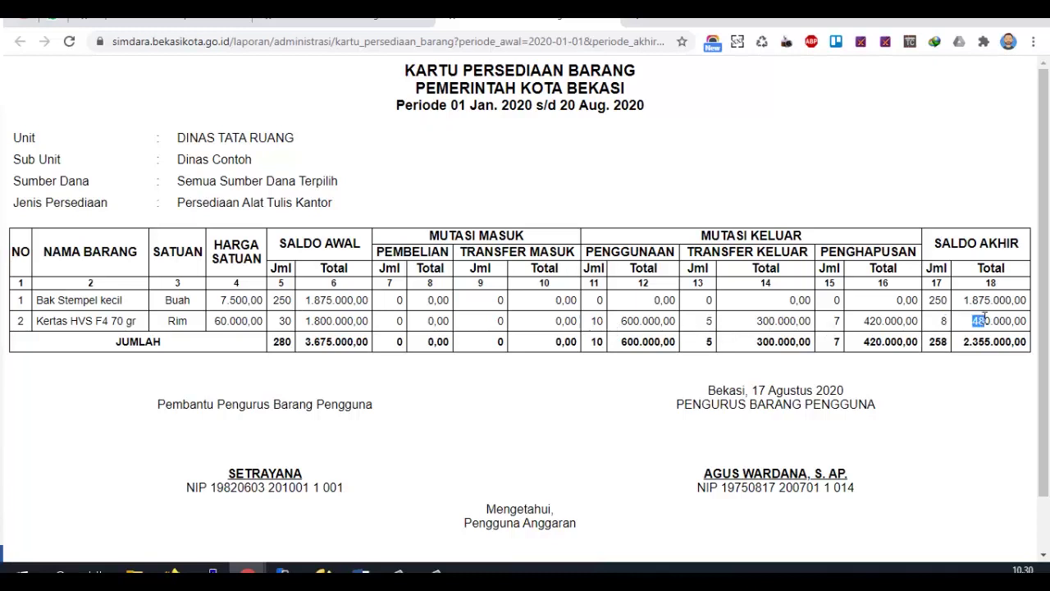
{"action": "left_click", "coordinate": [925, 322]}
{"action": "left_click", "coordinate": [430, 25]}
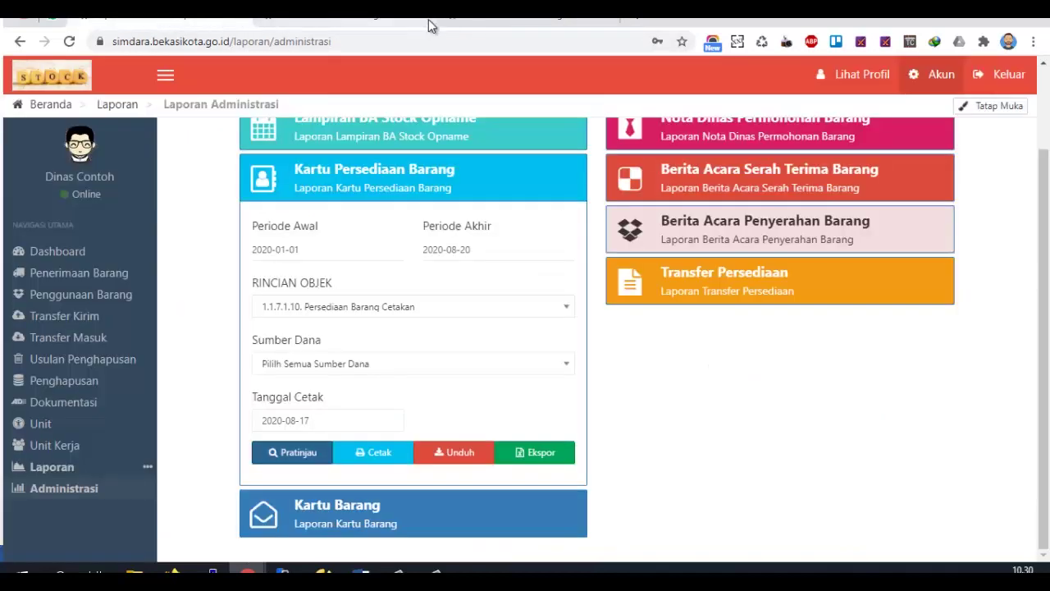
Open the Kartu Barang report options and set Periode Akhir to 2020-08-20
{"action": "left_click", "coordinate": [343, 180]}
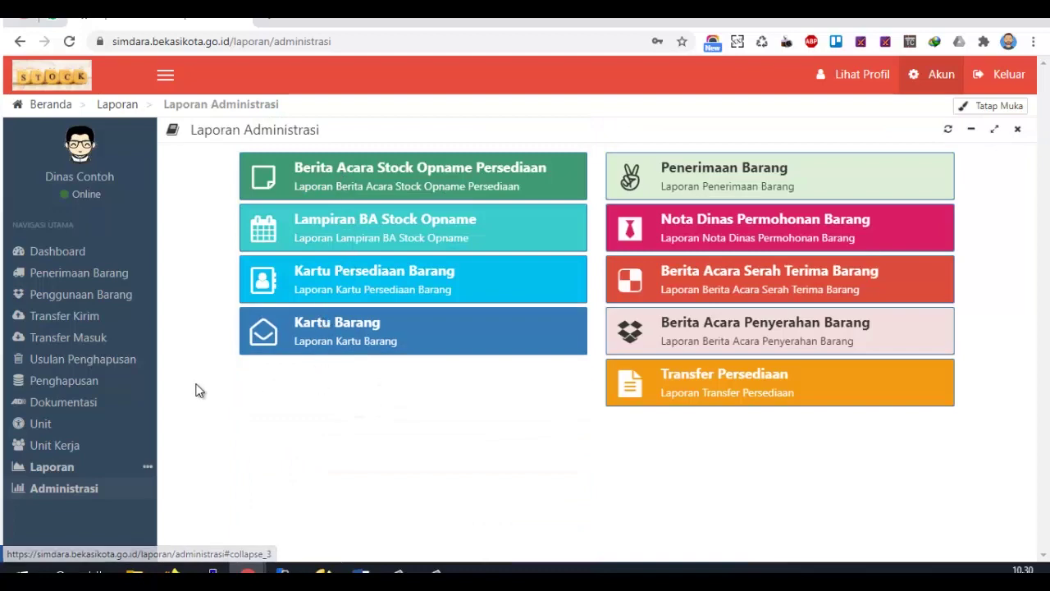
{"action": "left_click", "coordinate": [347, 333]}
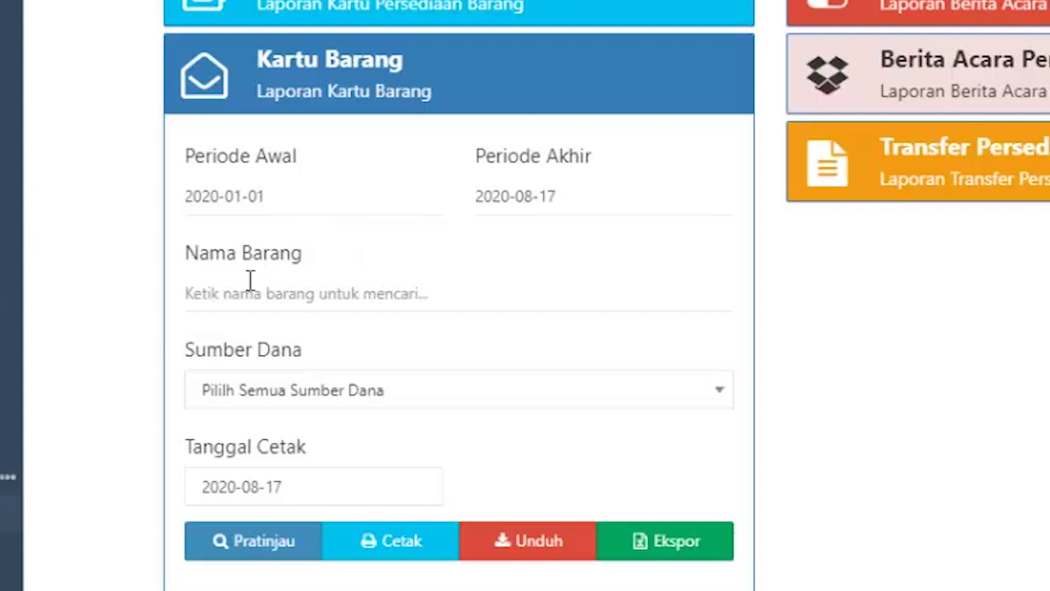
{"action": "left_click", "coordinate": [583, 196]}
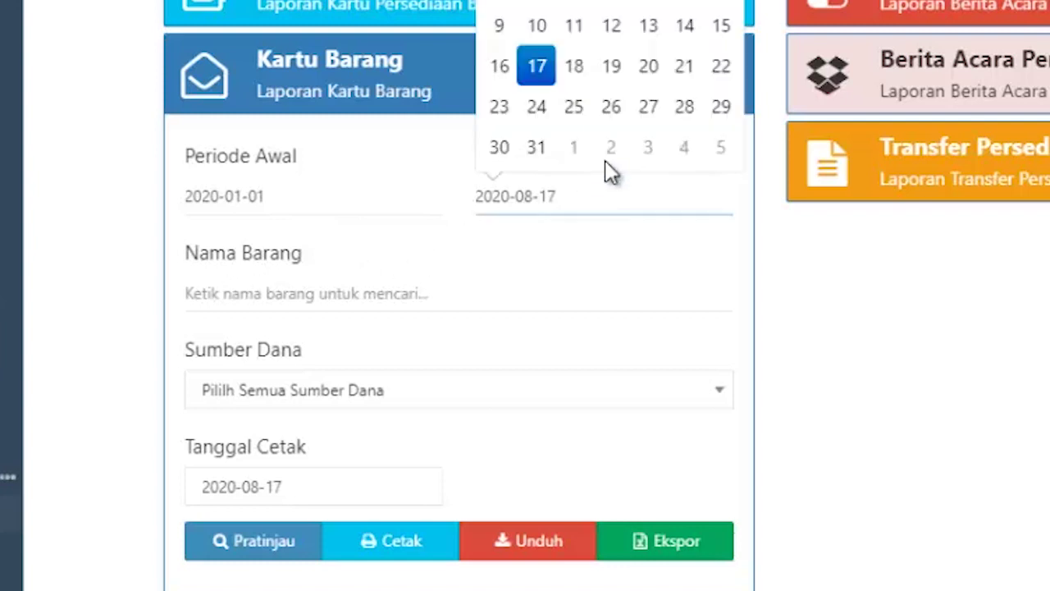
{"action": "left_click", "coordinate": [648, 66]}
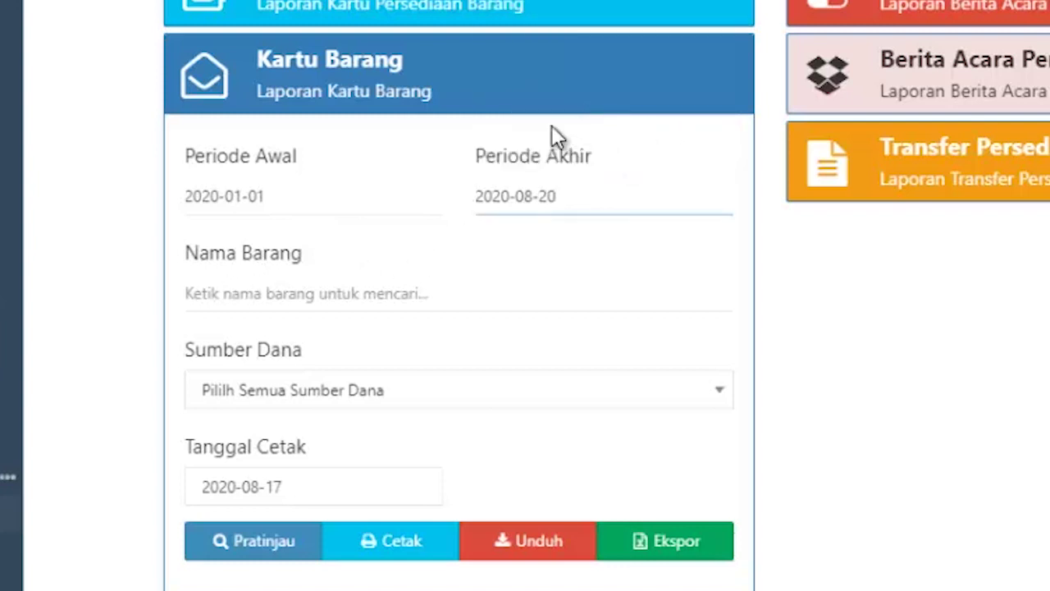
Choose Kertas HVS F4 70 gr - Rim - Persediaan Alat Tulis Kantor as Nama Barang and preview the Kartu Barang report
{"action": "left_click", "coordinate": [301, 293]}
{"action": "type", "text": "k"}
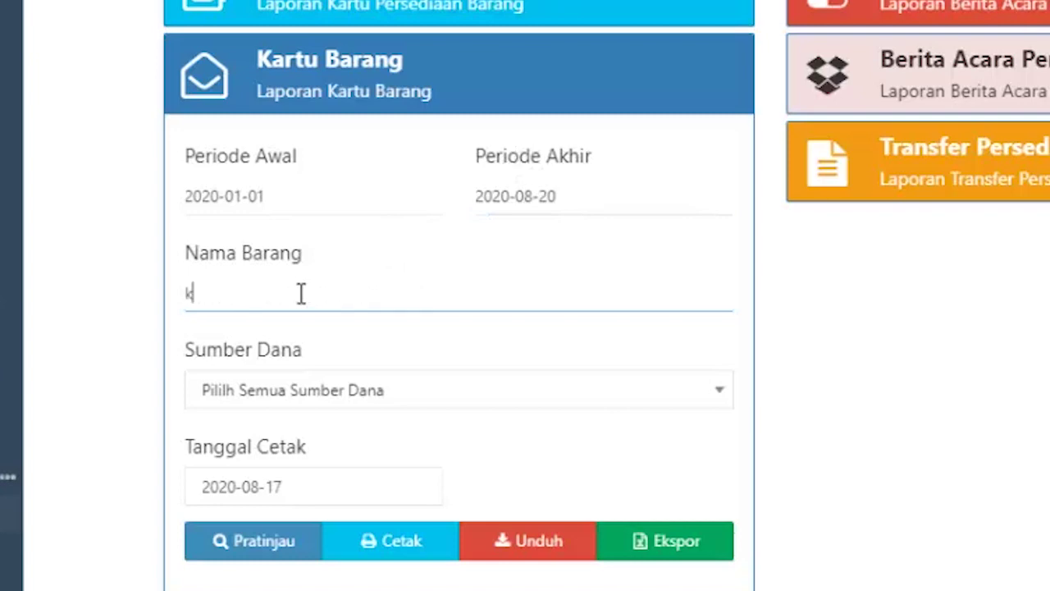
{"action": "type", "text": "erta"}
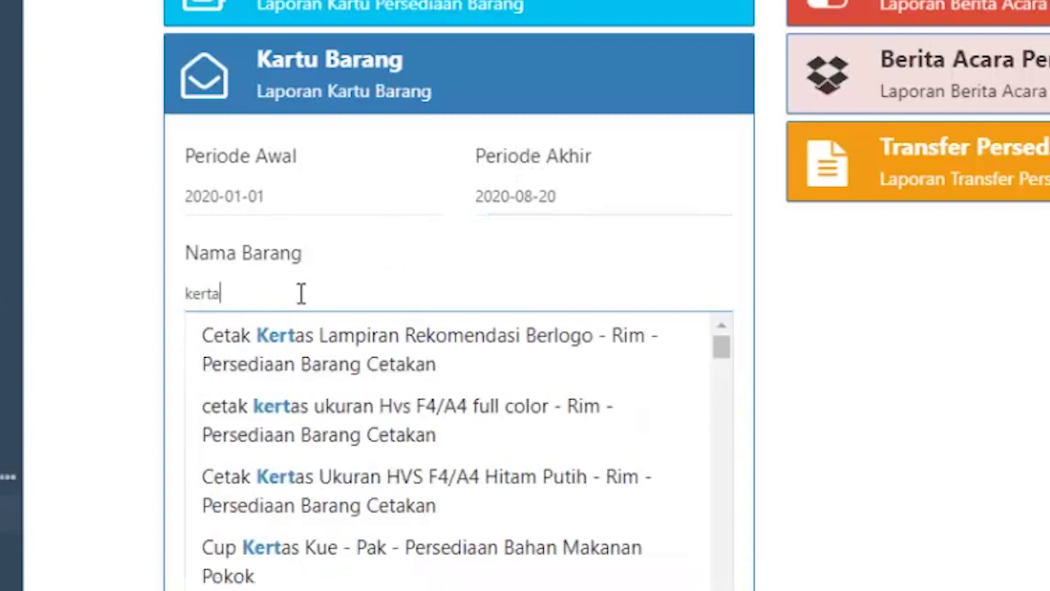
{"action": "type", "text": " h"}
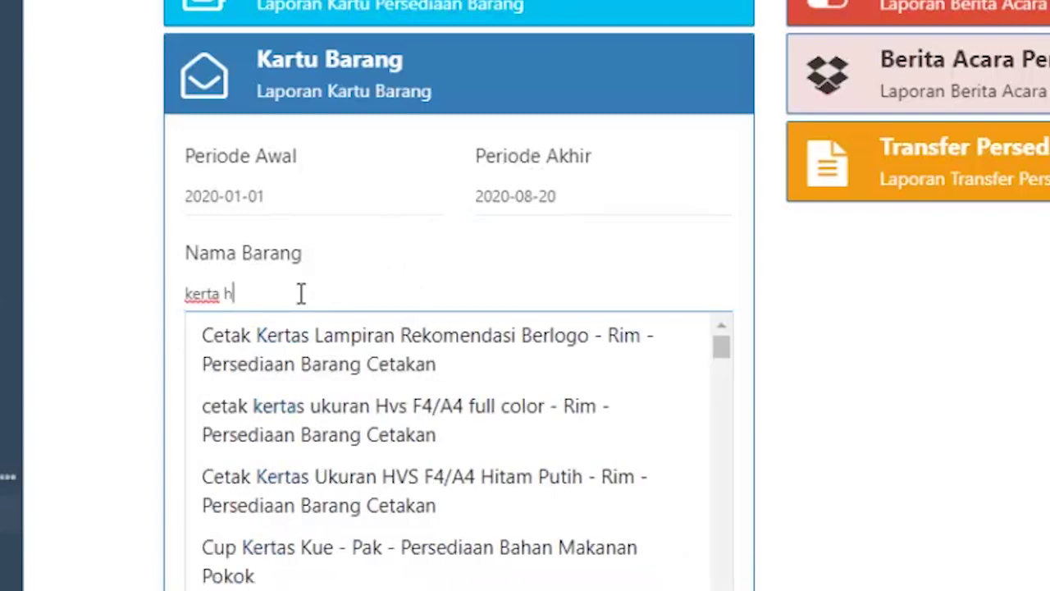
{"action": "key", "text": "BackSpace"}
{"action": "type", "text": "s hv"}
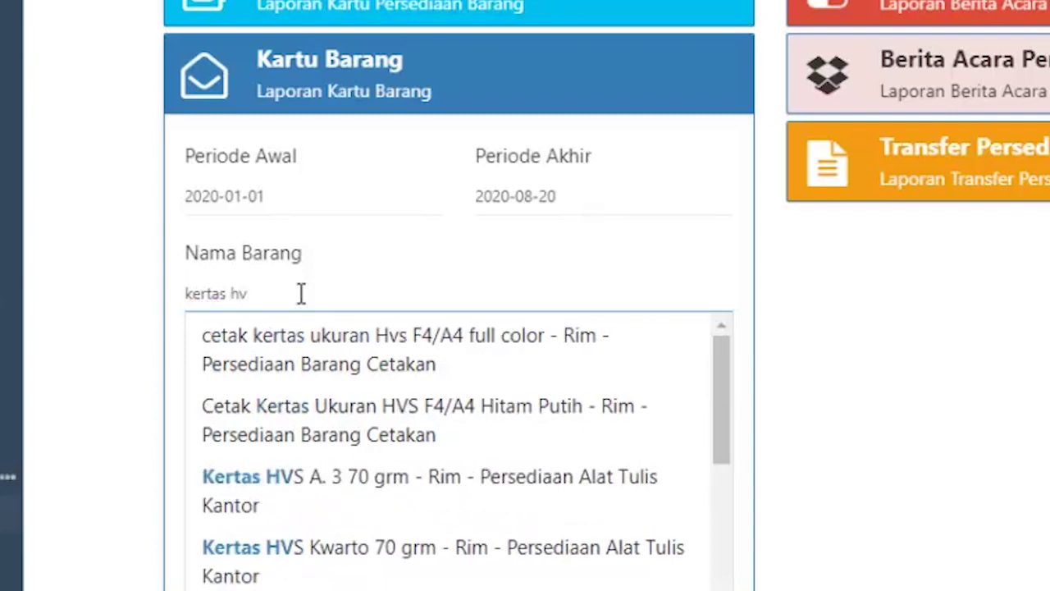
{"action": "left_click", "coordinate": [299, 584]}
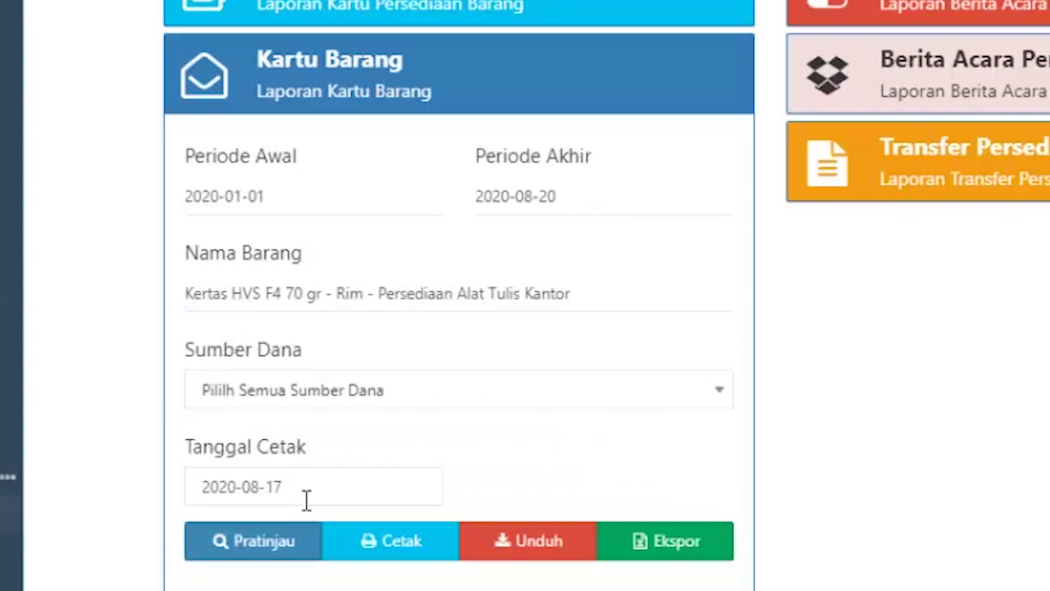
{"action": "left_click", "coordinate": [264, 543]}
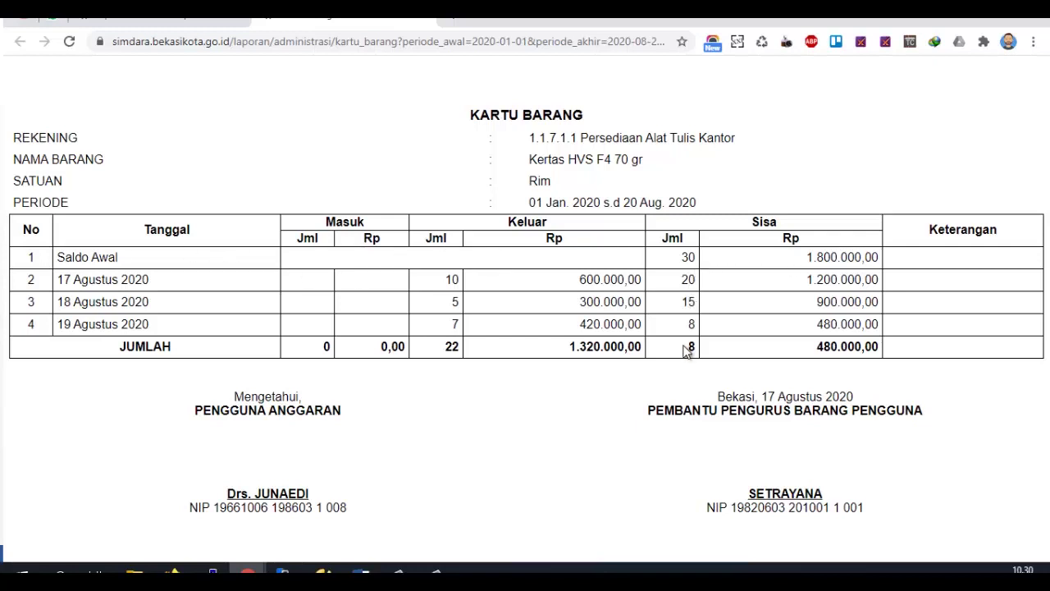
Close the Kartu Barang preview and log out of the application, accepting that unsaved changes are discarded
{"action": "key", "text": "ctrl+w"}
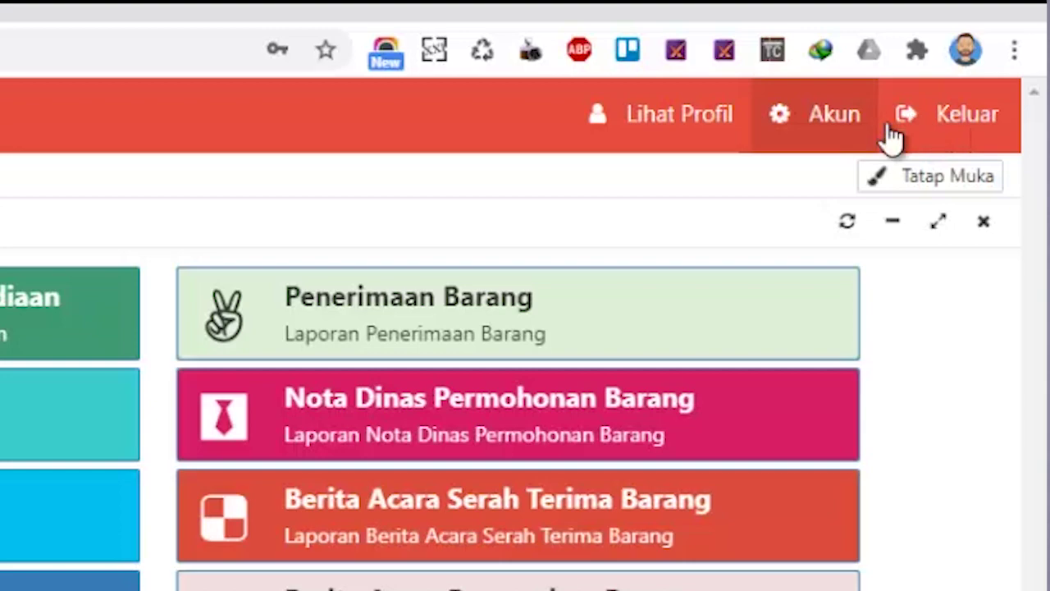
{"action": "left_click", "coordinate": [961, 115]}
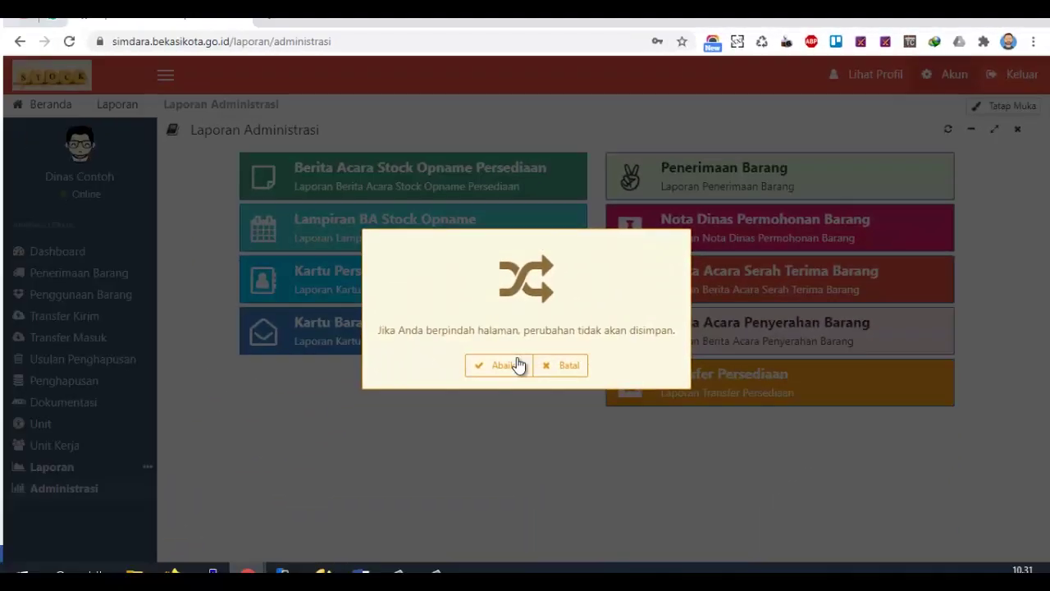
{"action": "left_click", "coordinate": [499, 366]}
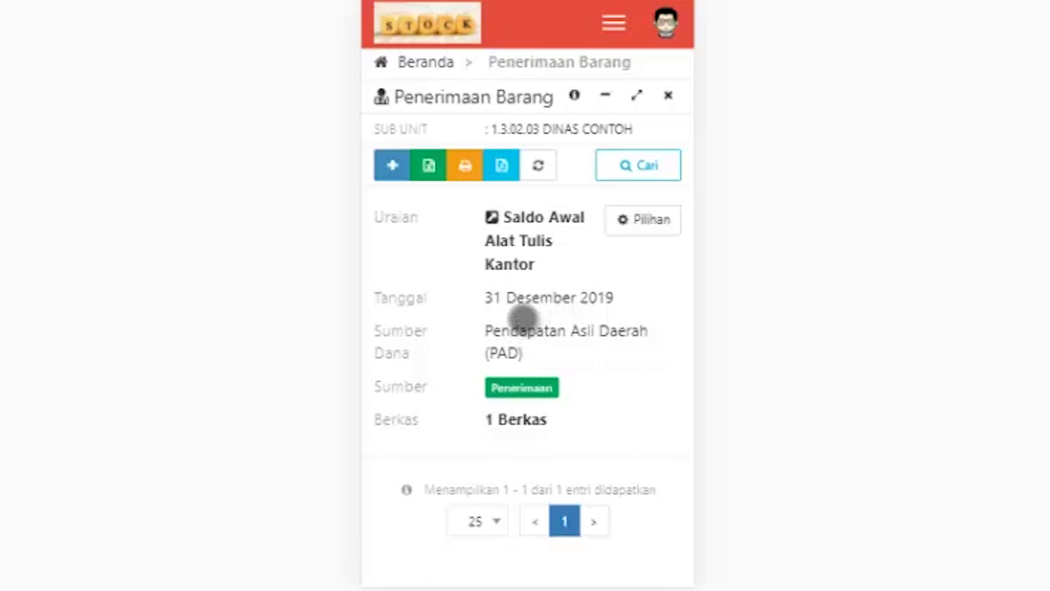
Open the Saldo Awal Alat Tulis Kantor receipt in the mobile layout and look through its items down to Kertas HVS F4 70 gr
{"action": "left_click", "coordinate": [531, 257]}
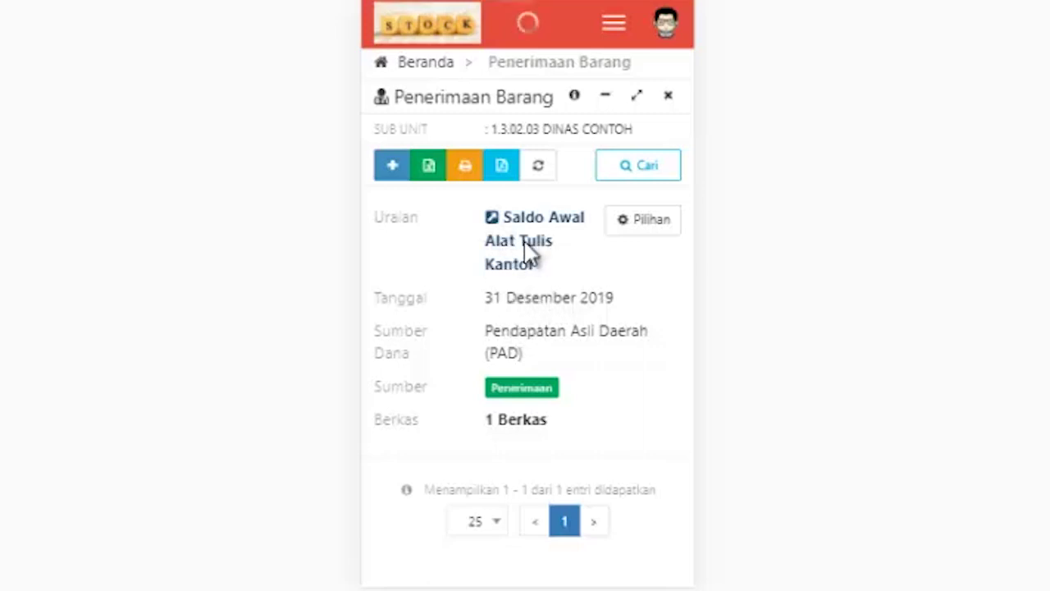
{"action": "scroll", "coordinate": [516, 321], "scroll_direction": "down", "scroll_amount": 2}
{"action": "scroll", "coordinate": [511, 354], "scroll_direction": "down", "scroll_amount": 1}
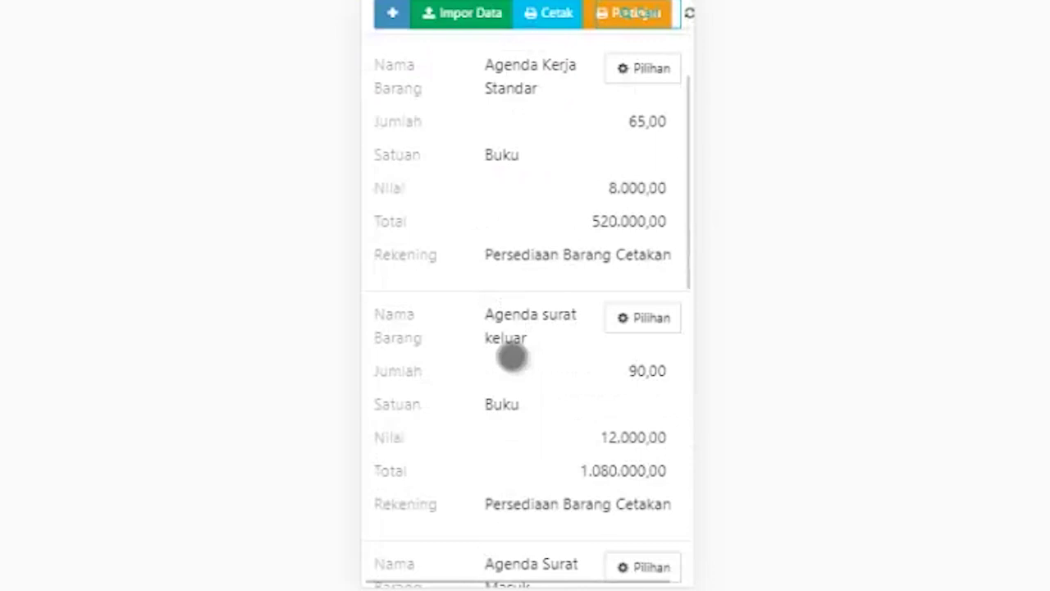
{"action": "scroll", "coordinate": [539, 304], "scroll_direction": "up", "scroll_amount": 3}
{"action": "scroll", "coordinate": [545, 334], "scroll_direction": "down", "scroll_amount": 12}
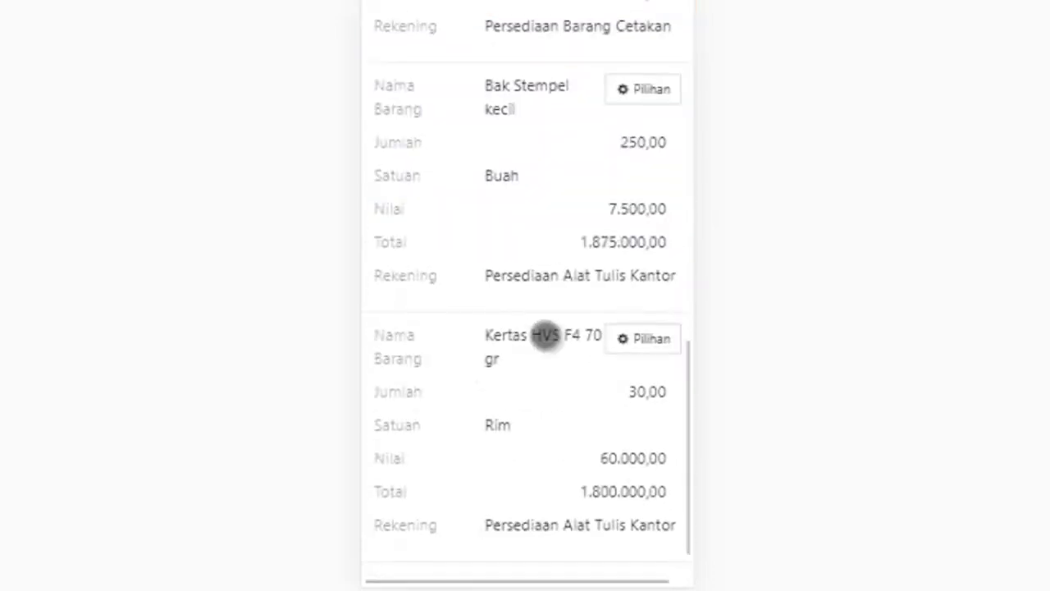
{"action": "scroll", "coordinate": [546, 335], "scroll_direction": "up", "scroll_amount": 8}
{"action": "scroll", "coordinate": [545, 335], "scroll_direction": "up", "scroll_amount": 3}
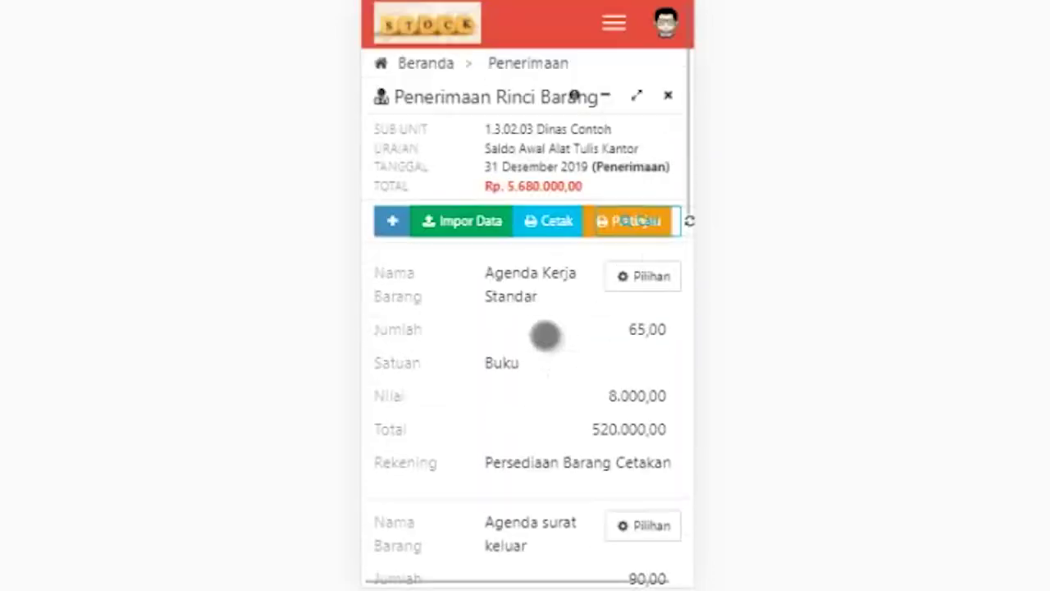
Open the blank form for adding an item to the receipt, view its fields and return to the item list without saving
{"action": "left_click", "coordinate": [391, 221]}
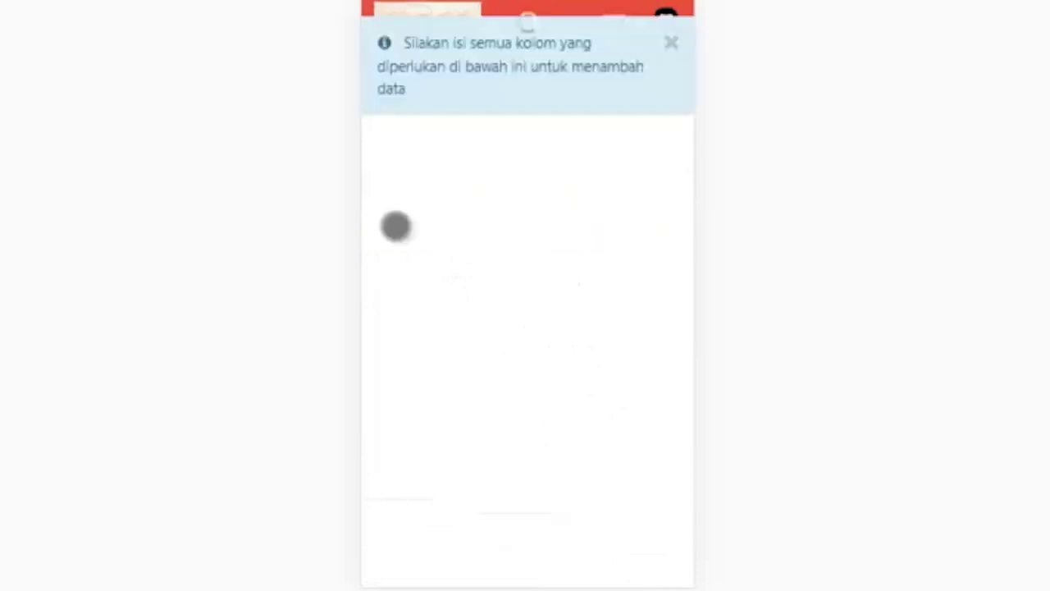
{"action": "scroll", "coordinate": [482, 337], "scroll_direction": "down", "scroll_amount": 1}
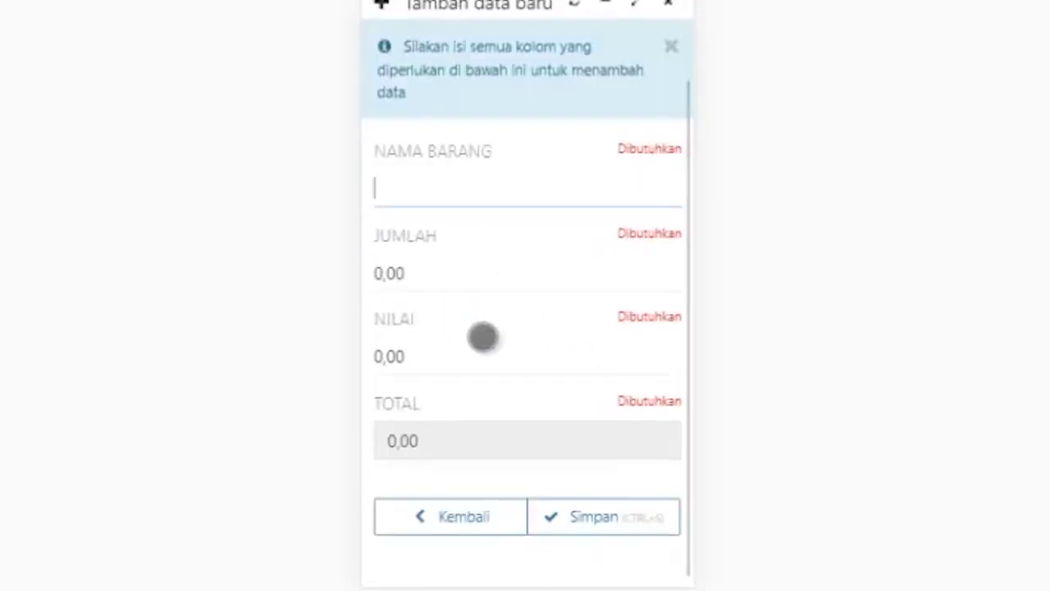
{"action": "left_click", "coordinate": [464, 516]}
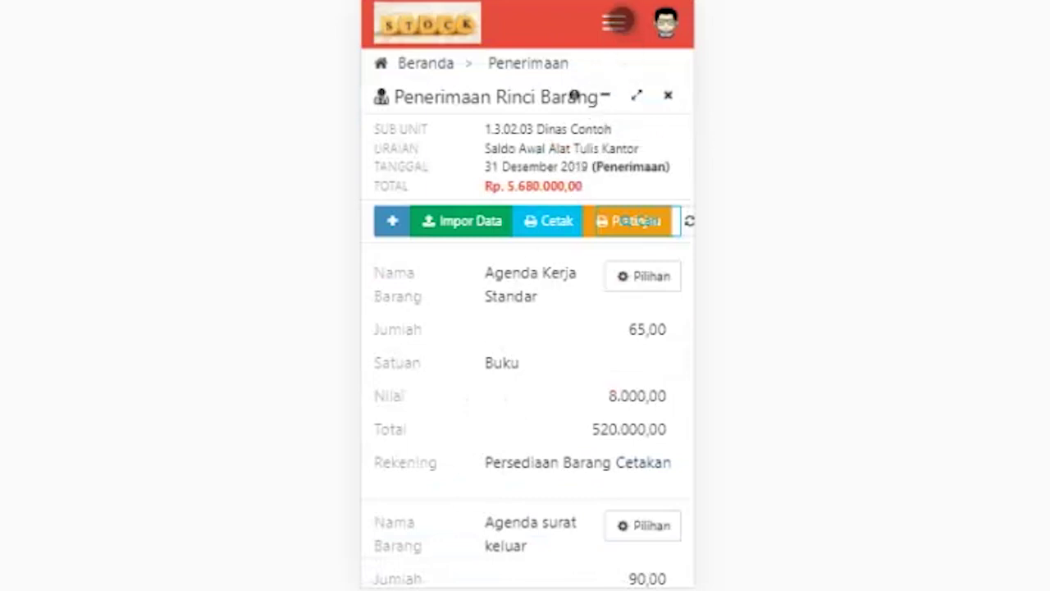
Go to the Laporan Administrasi page from the receipt's item list in the mobile layout
{"action": "left_click", "coordinate": [616, 22]}
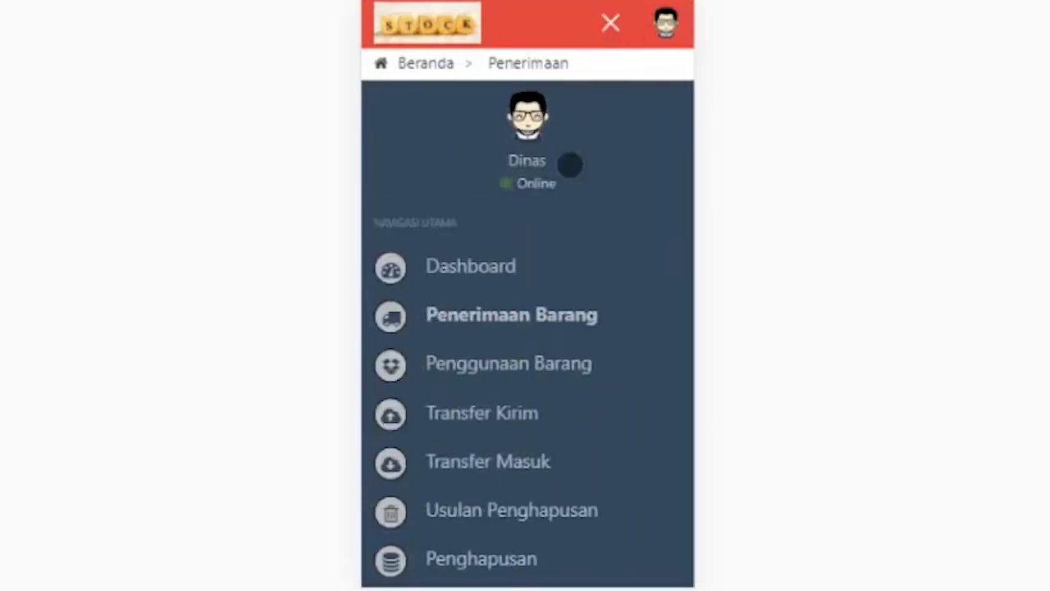
{"action": "scroll", "coordinate": [535, 314], "scroll_direction": "down", "scroll_amount": 3}
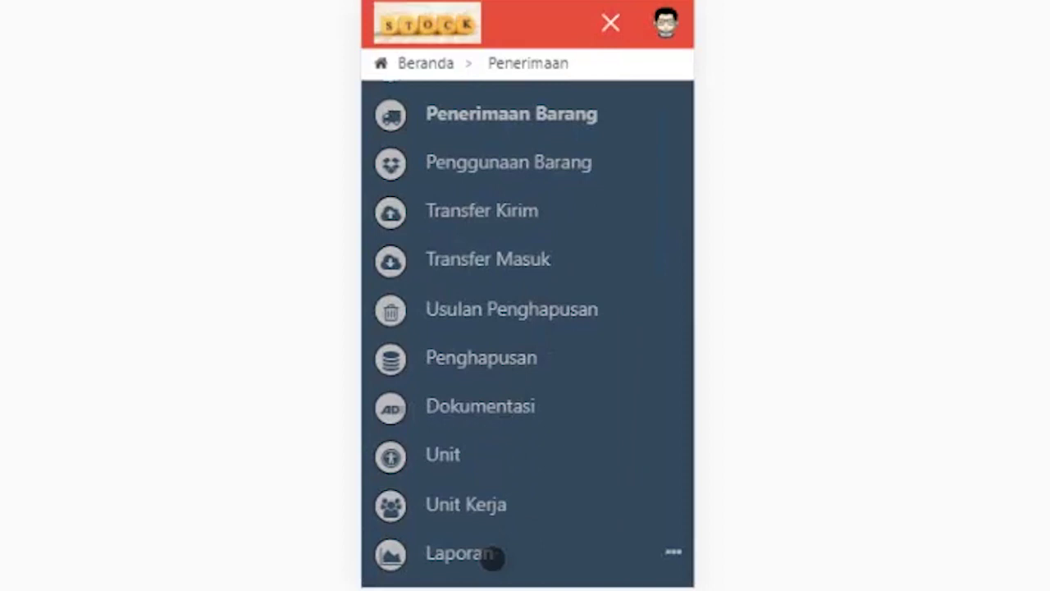
{"action": "scroll", "coordinate": [490, 554], "scroll_direction": "down", "scroll_amount": 1}
{"action": "left_click", "coordinate": [493, 550]}
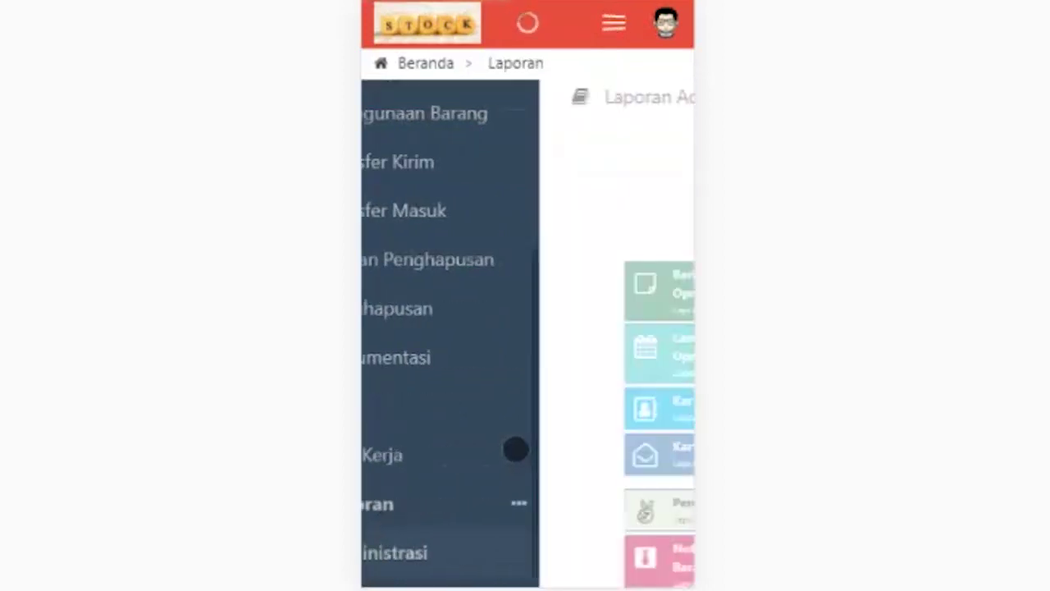
Expand the Berita Acara Stock Opname Persediaan report options, look over them and the reports below, and collapse them again
{"action": "left_click", "coordinate": [532, 177]}
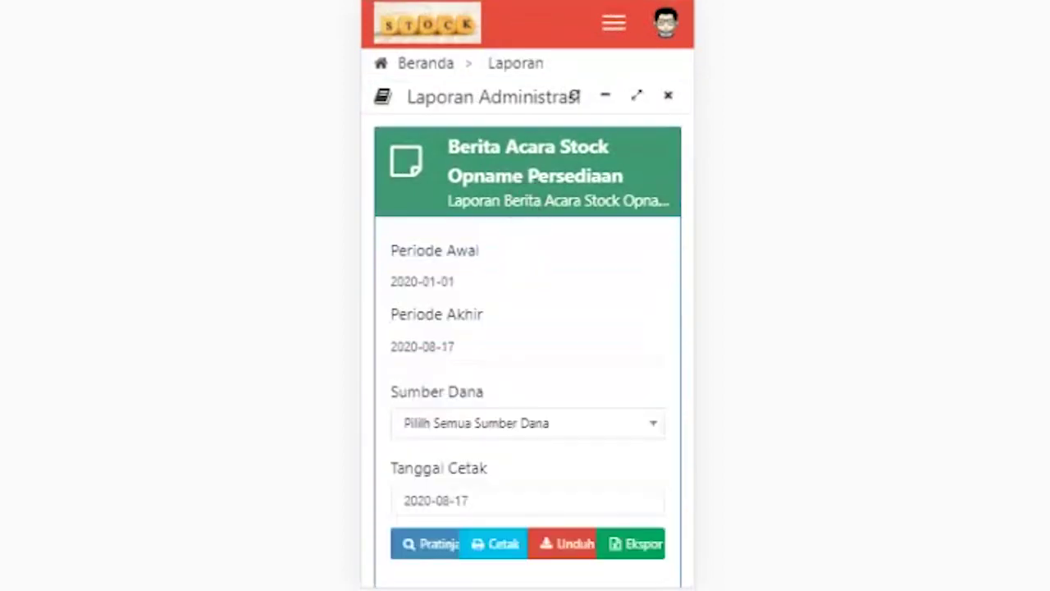
{"action": "scroll", "coordinate": [457, 441], "scroll_direction": "down", "scroll_amount": 4}
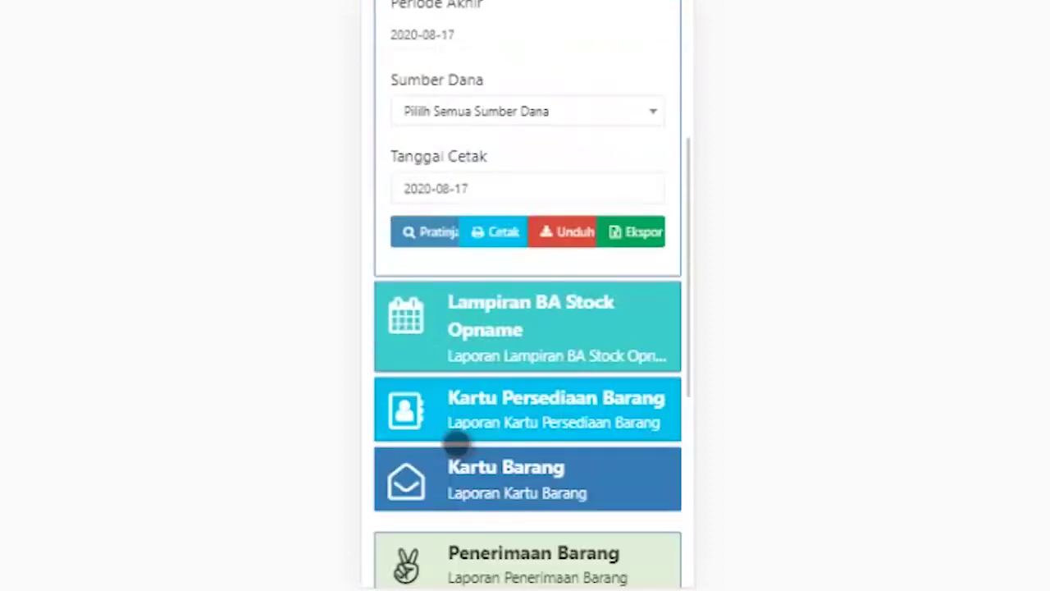
{"action": "scroll", "coordinate": [480, 337], "scroll_direction": "up", "scroll_amount": 4}
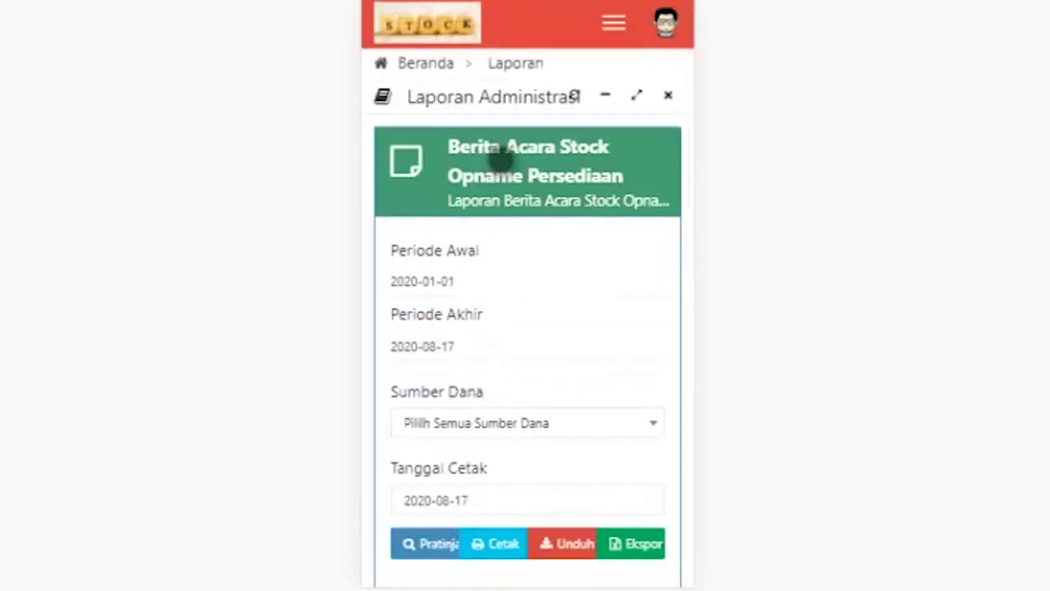
{"action": "left_click", "coordinate": [502, 164]}
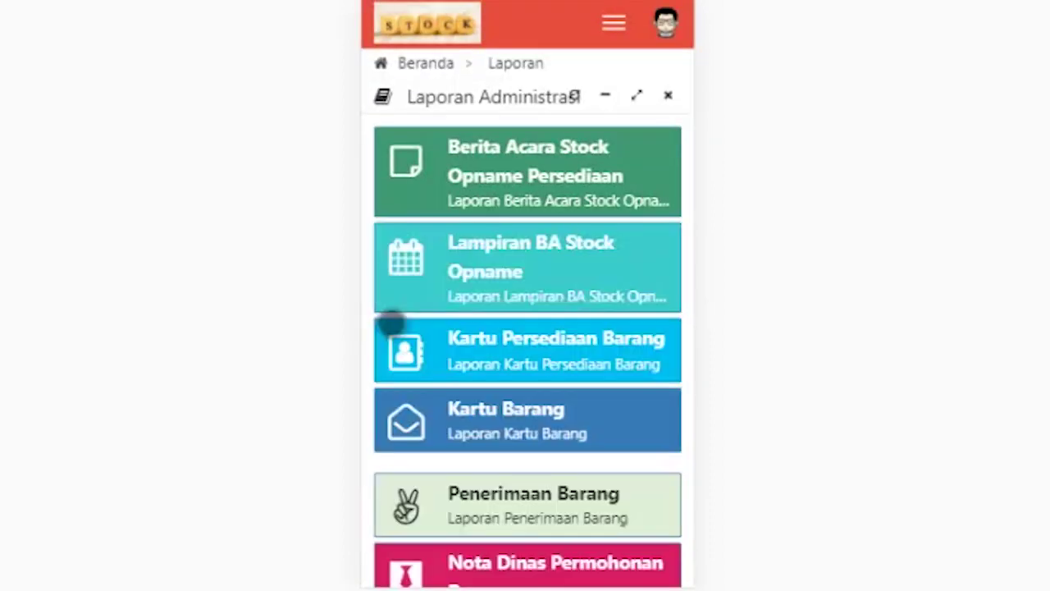